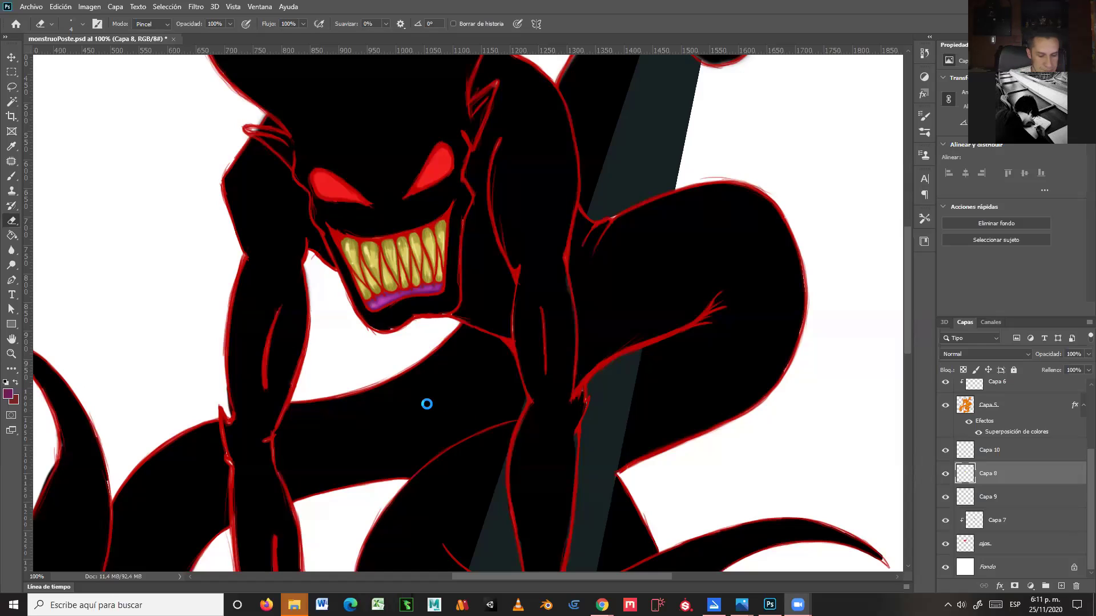
# - Examine the monster drawing from the horned head down to the clawed hands and tail
pyautogui.press('space')
pyautogui.moveTo(452, 401); pyautogui.dragTo(506, 372)
pyautogui.scroll(-4, 491, 375)
pyautogui.hscroll(-2, 491, 375)
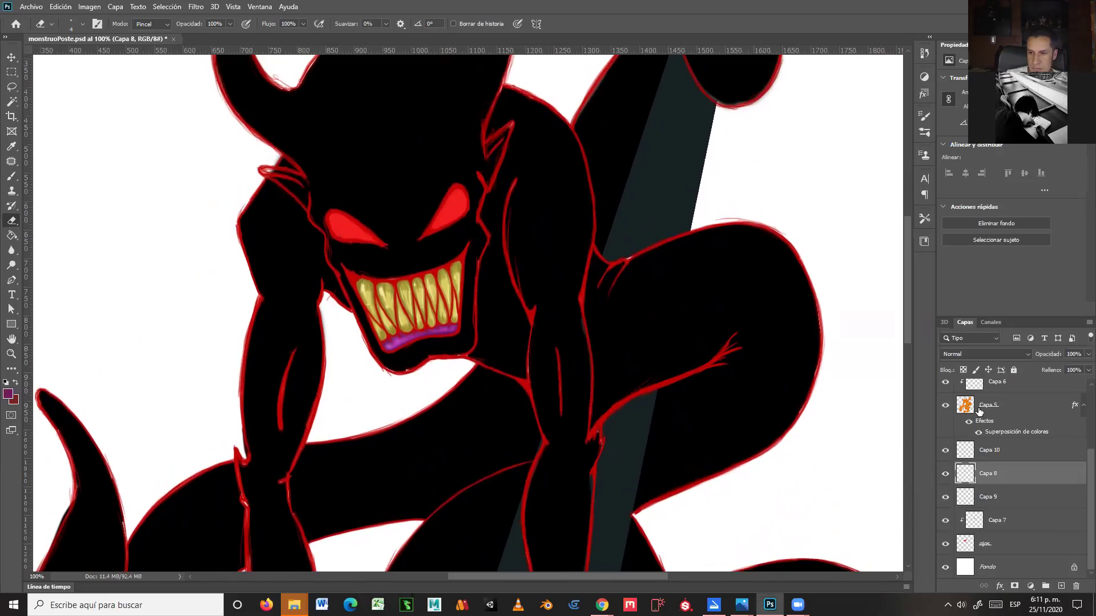
pyautogui.click(979, 410)
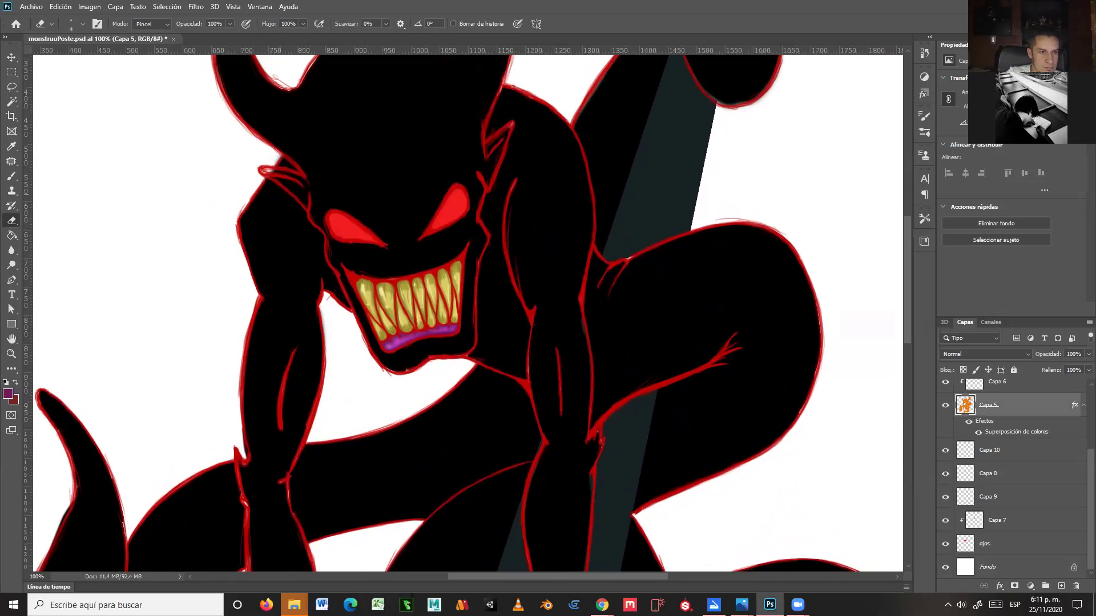
pyautogui.press('b')
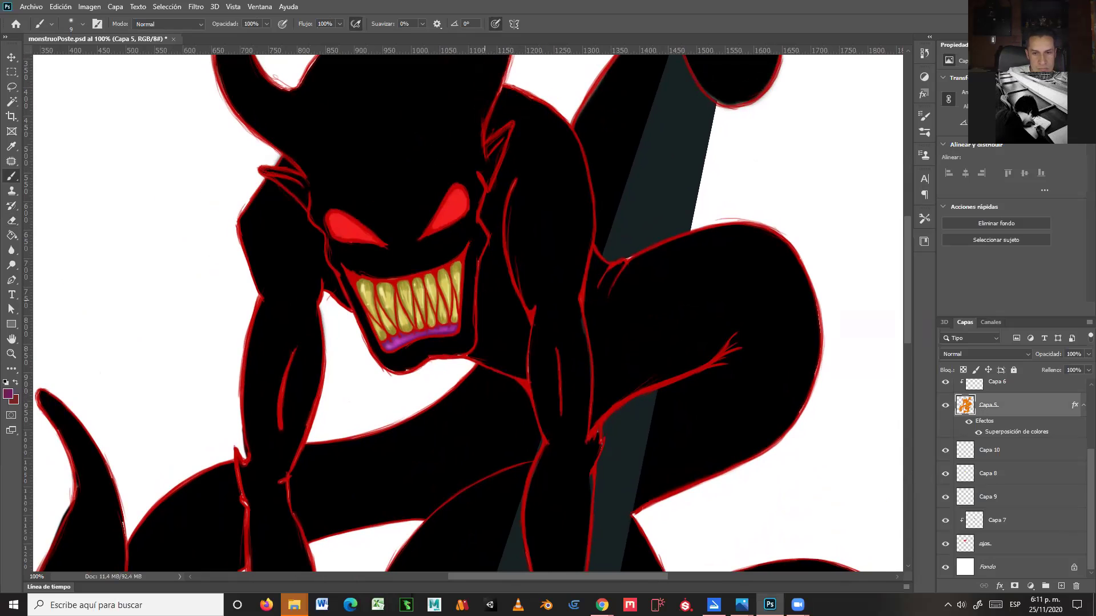
pyautogui.scroll(-2, 495, 362)
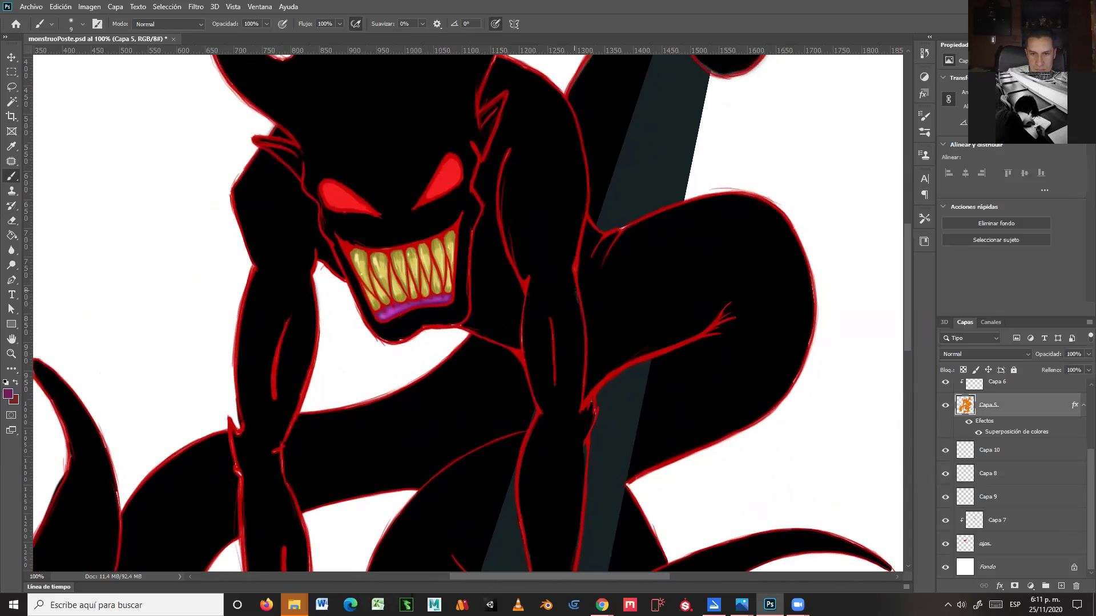
pyautogui.scroll(-10, 584, 286)
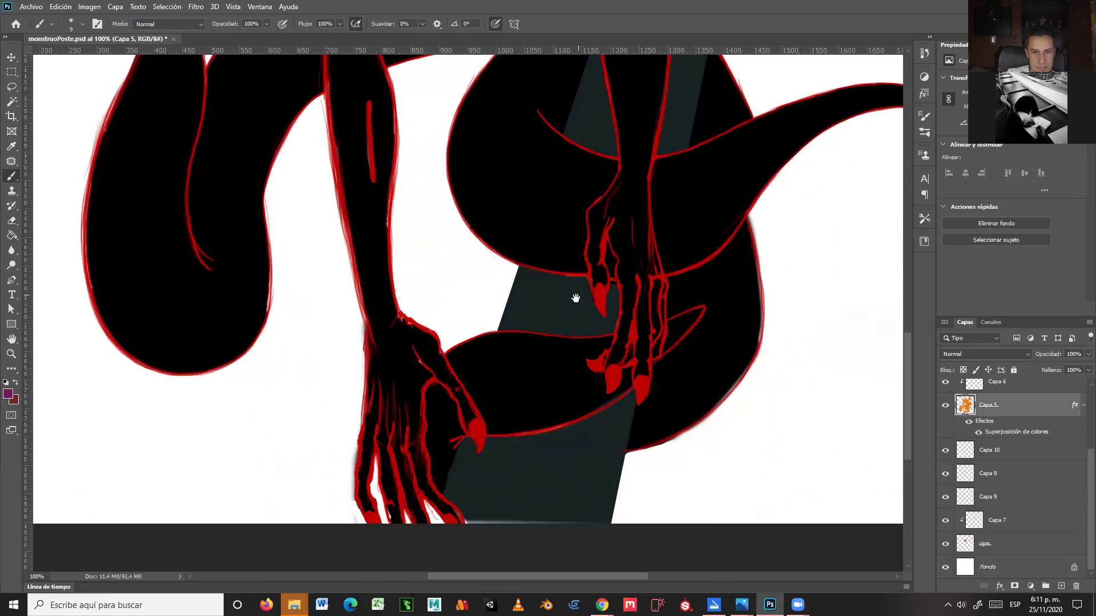
pyautogui.moveTo(575, 298); pyautogui.dragTo(568, 321)
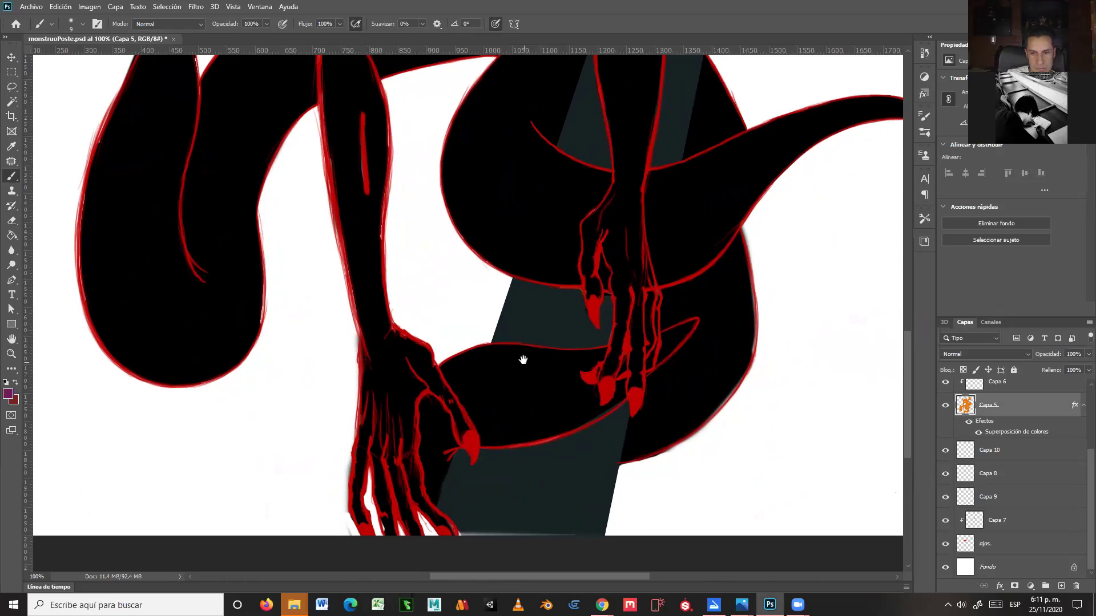
pyautogui.scroll(8, 522, 360)
pyautogui.scroll(8, 521, 416)
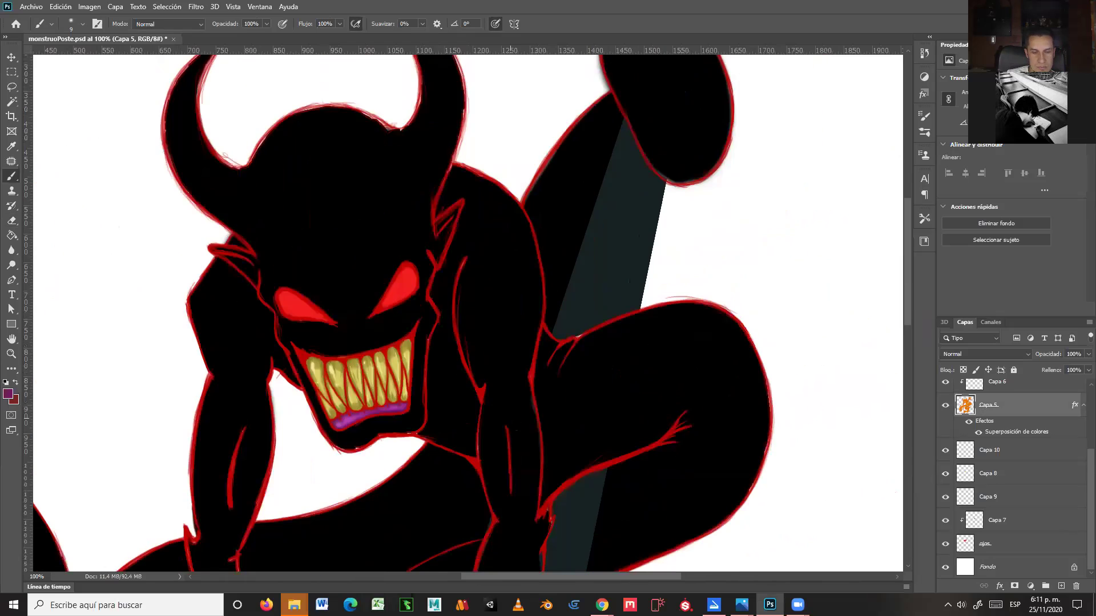
pyautogui.moveTo(521, 416); pyautogui.dragTo(564, 388)
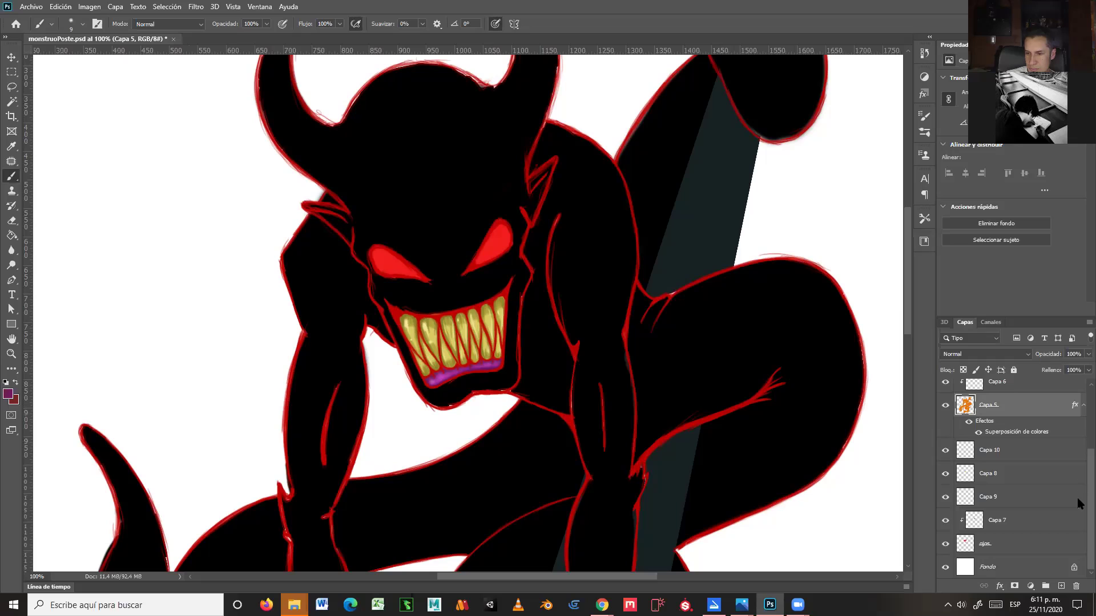
# - Toggle the visibility of the ojos and Capa 9 layers to check what each contributes to the drawing
pyautogui.click(1011, 546)
pyautogui.click(945, 544)
pyautogui.click(946, 544)
pyautogui.click(1009, 521)
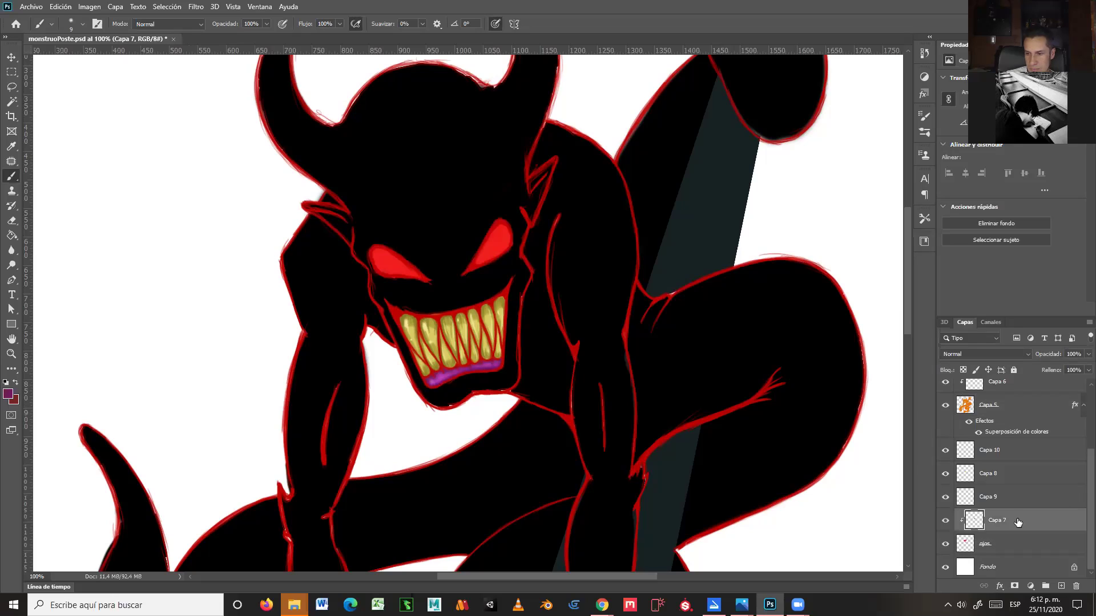
pyautogui.click(996, 503)
pyautogui.click(945, 498)
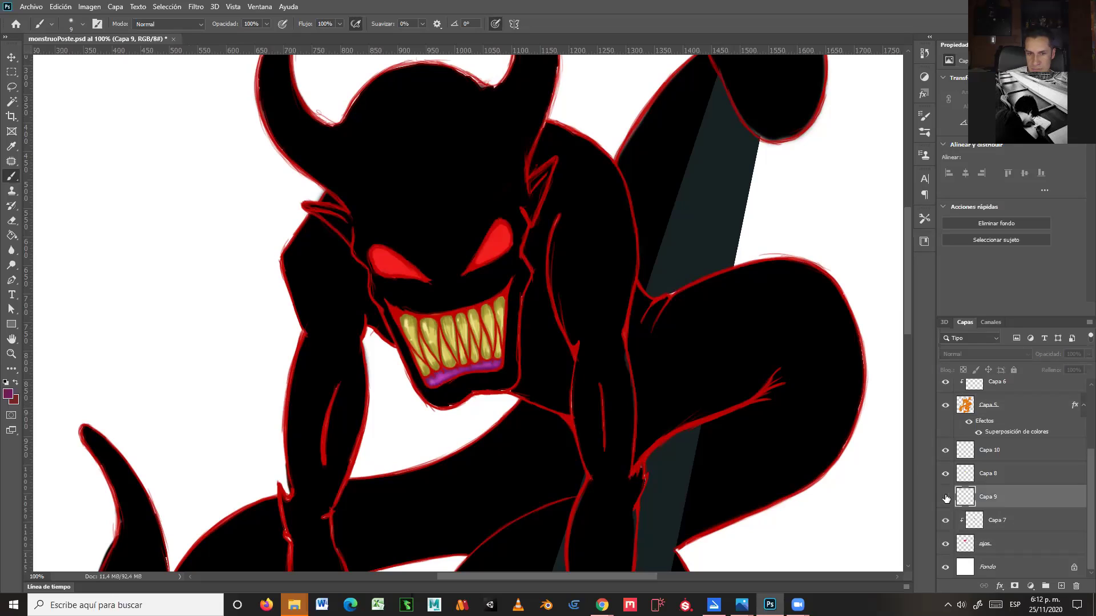
pyautogui.click(945, 498)
pyautogui.click(945, 497)
pyautogui.click(946, 499)
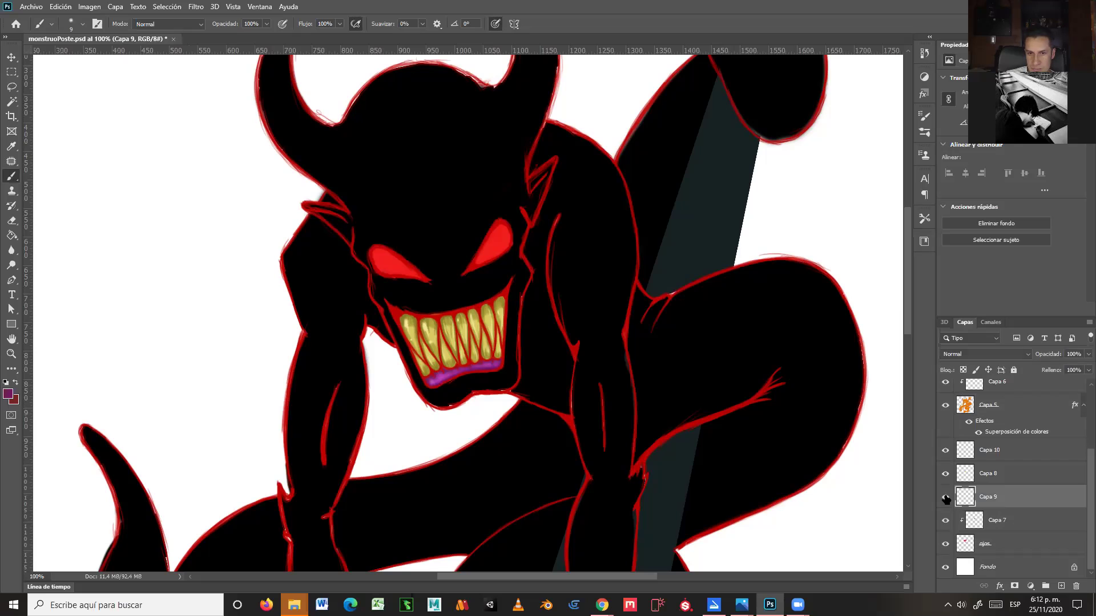
pyautogui.click(945, 499)
pyautogui.click(946, 499)
pyautogui.click(945, 499)
pyautogui.scroll(-2, 630, 460)
pyautogui.scroll(2, 639, 456)
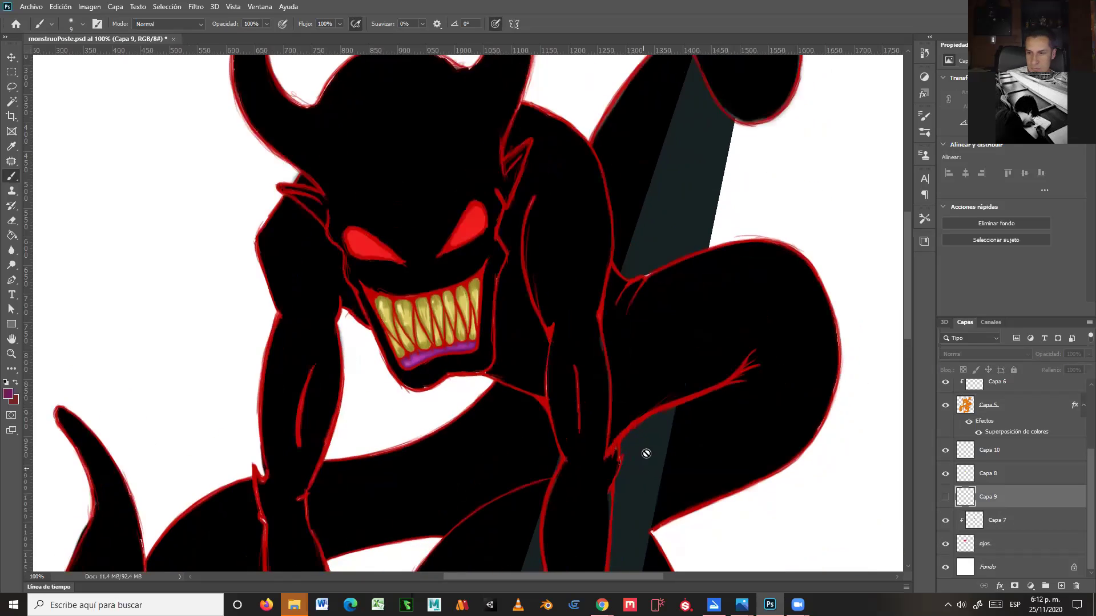
# - Check Capa 8 and Capa 10 by toggling their visibility, and delete the layer Capa 9
pyautogui.click(946, 499)
pyautogui.click(946, 474)
pyautogui.click(946, 473)
pyautogui.click(946, 451)
pyautogui.click(946, 450)
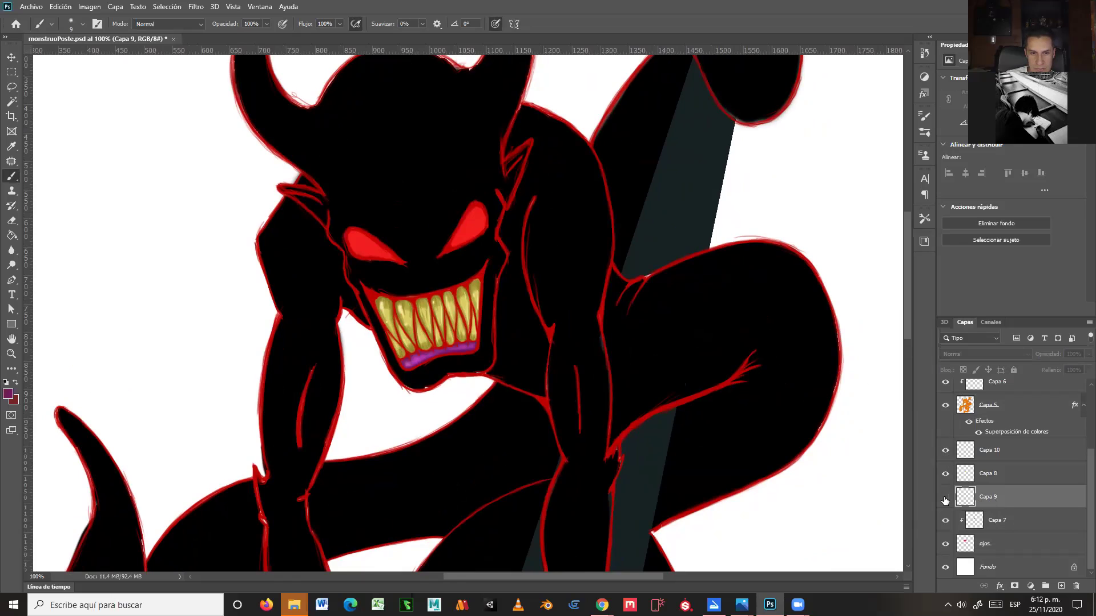
pyautogui.click(1074, 586)
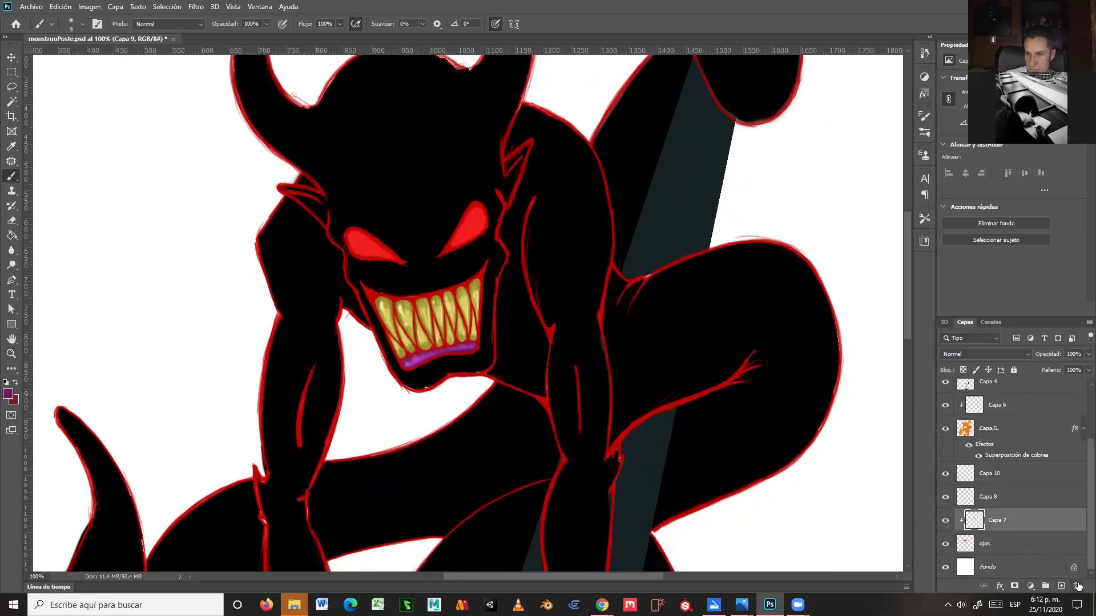
# - Darken the teeth on layer Capa 8 with a Levels adjustment, setting the black input level to 131 and the white input level to 255
pyautogui.click(1005, 499)
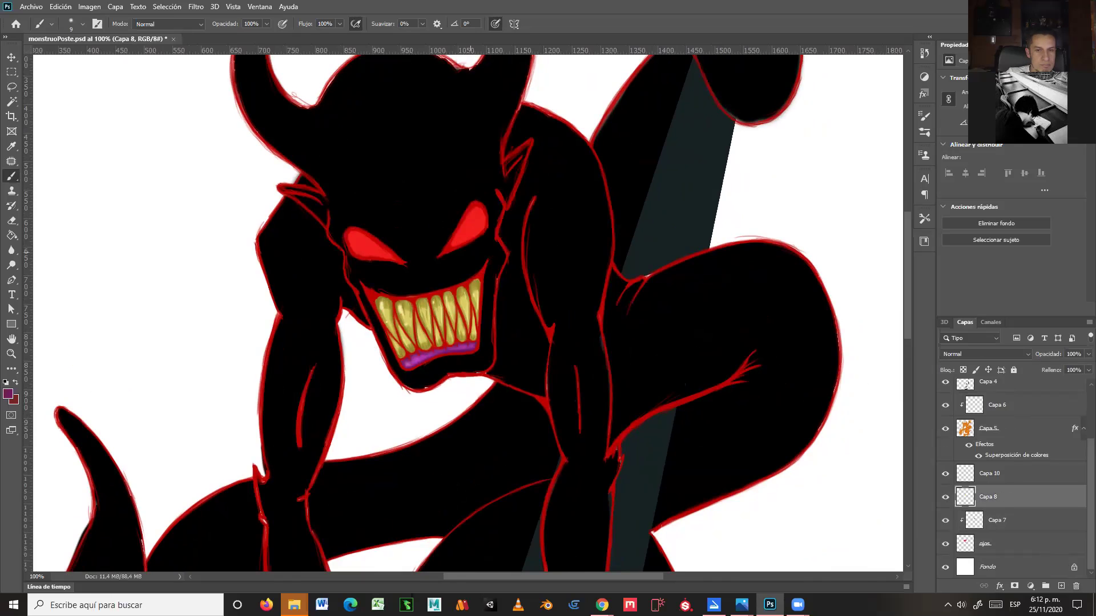
pyautogui.click(97, 8)
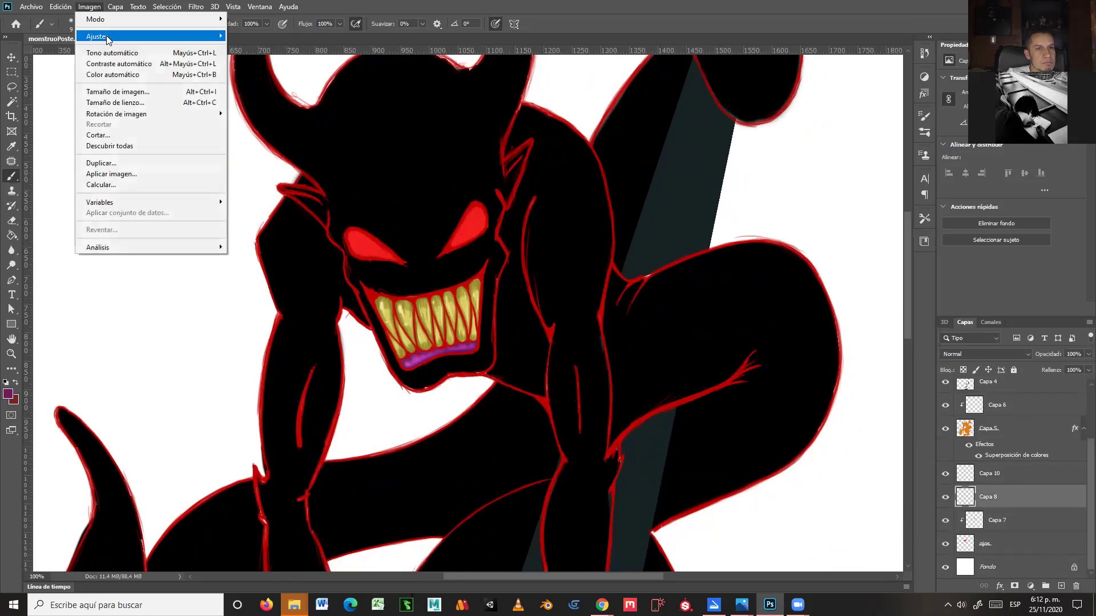
pyautogui.moveTo(115, 34)
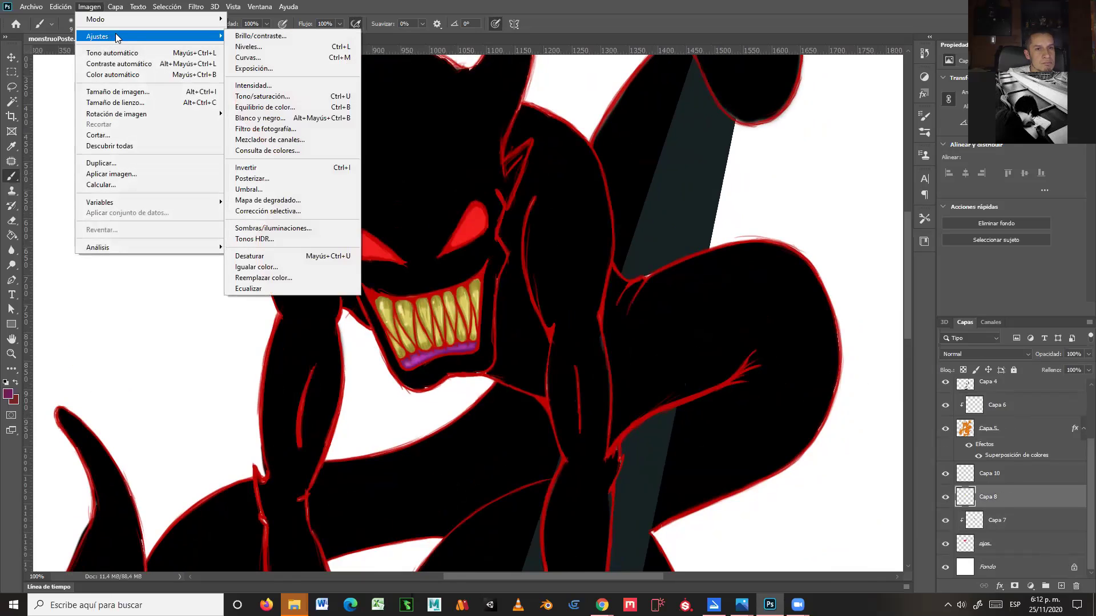
pyautogui.click(249, 48)
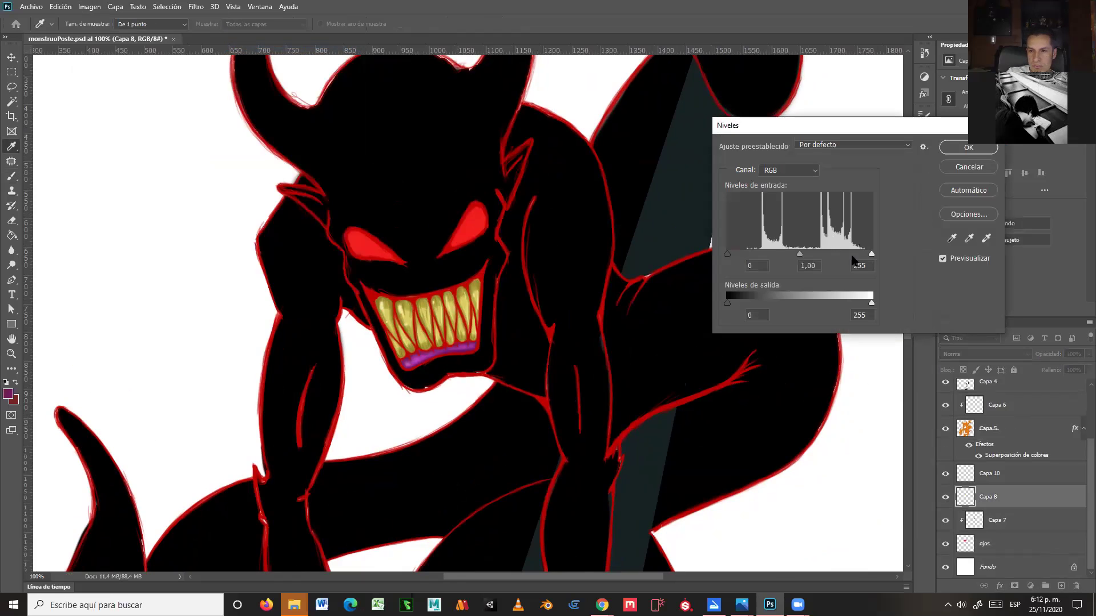
pyautogui.moveTo(871, 254)
pyautogui.mouseDown()
pyautogui.moveTo(834, 253)
pyautogui.moveTo(871, 254)
pyautogui.mouseUp()
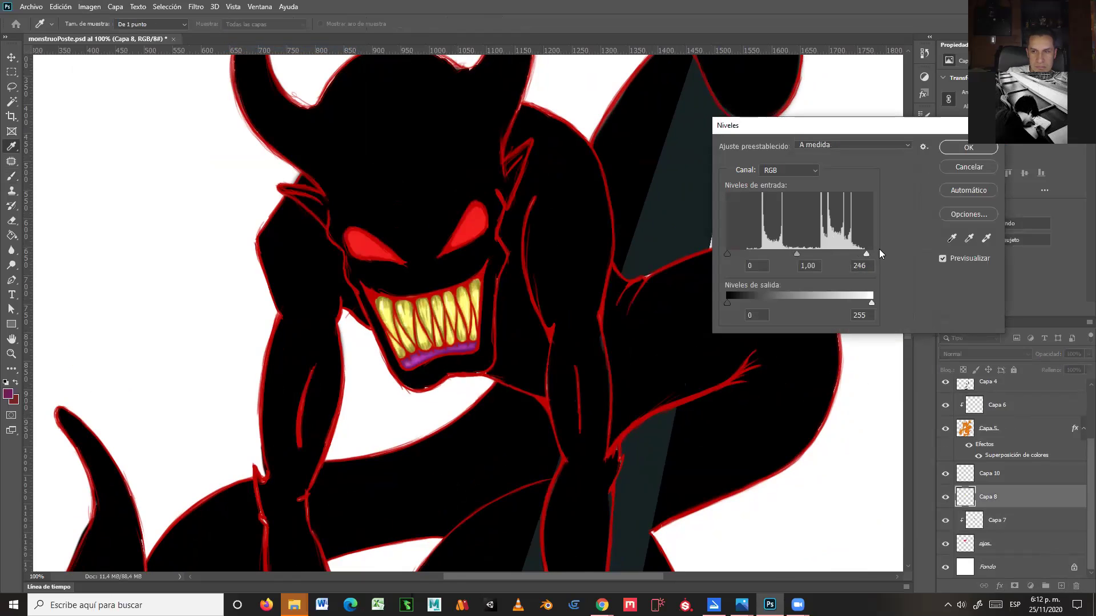
pyautogui.moveTo(729, 253); pyautogui.dragTo(802, 252)
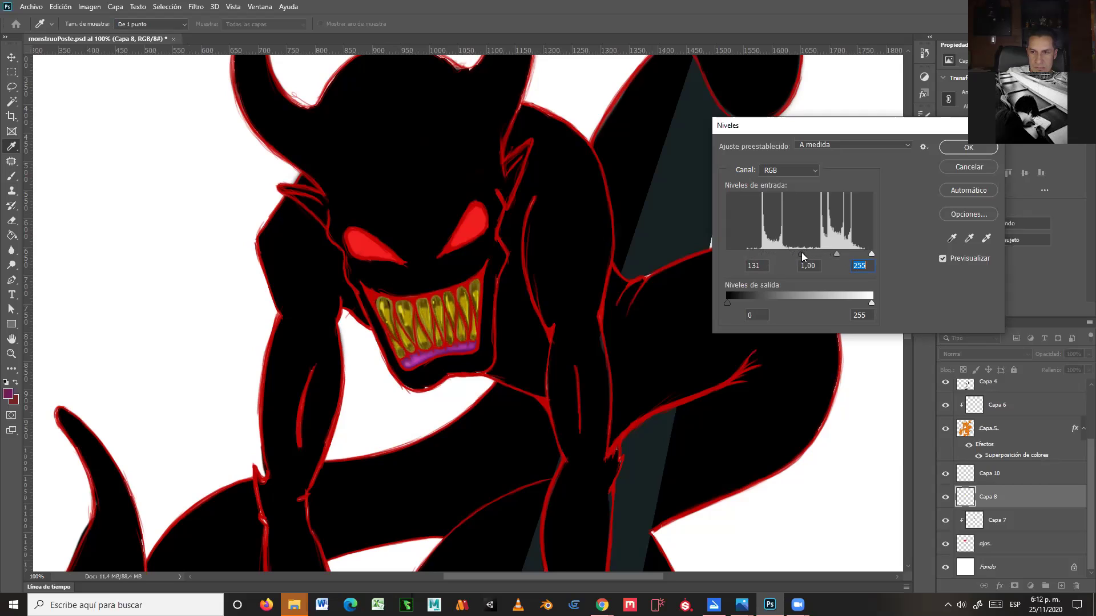
pyautogui.click(985, 149)
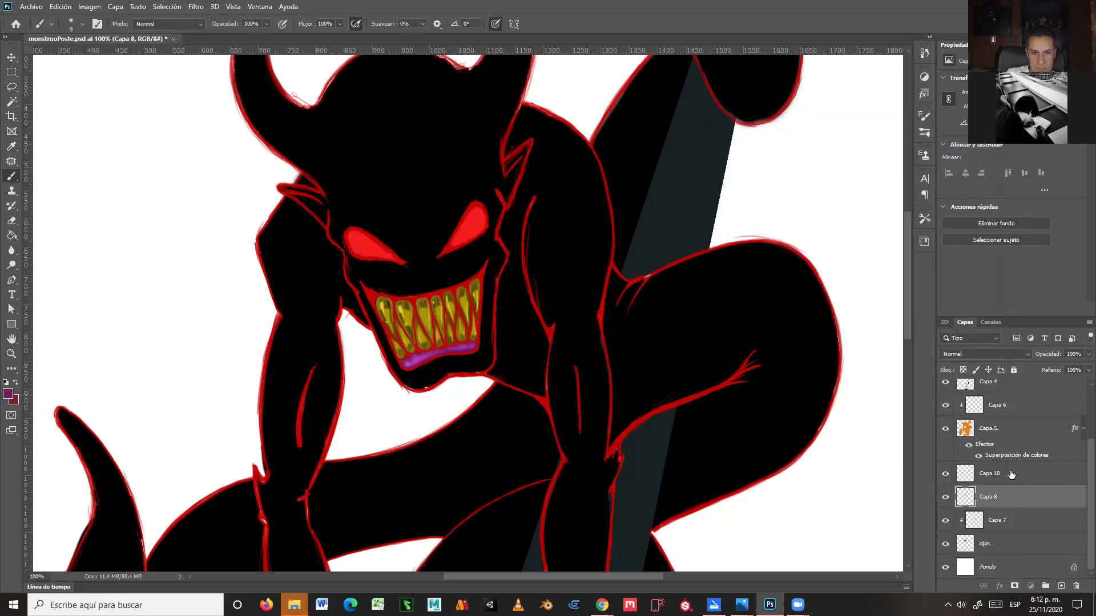
# - Darken the teeth shading on layer Capa 10 with a Levels adjustment, setting the black input level to 132
pyautogui.click(1006, 474)
pyautogui.click(89, 7)
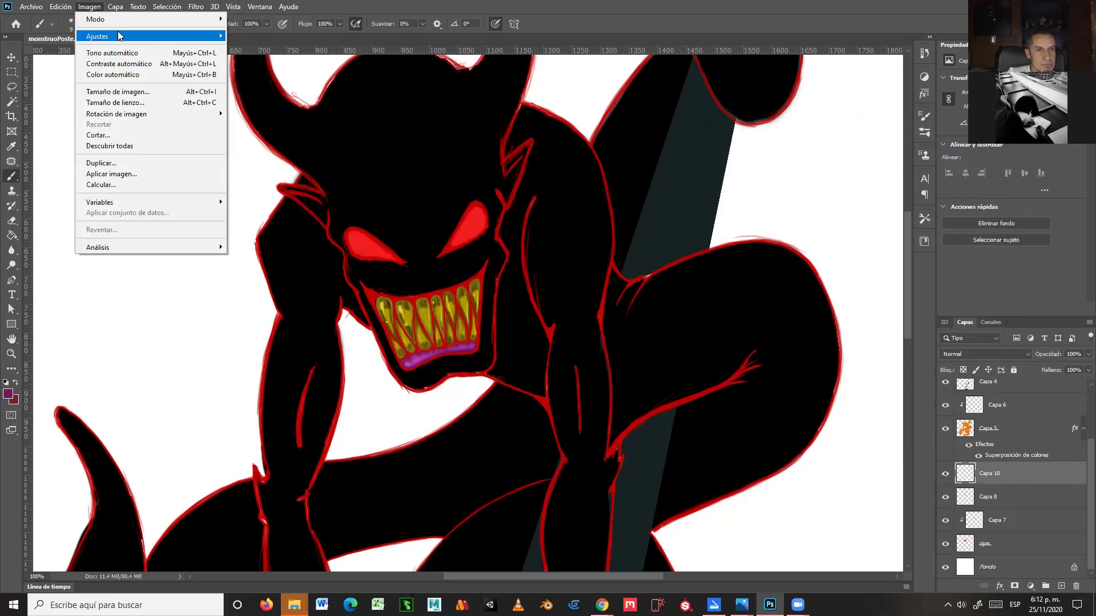
pyautogui.moveTo(115, 33)
pyautogui.click(251, 46)
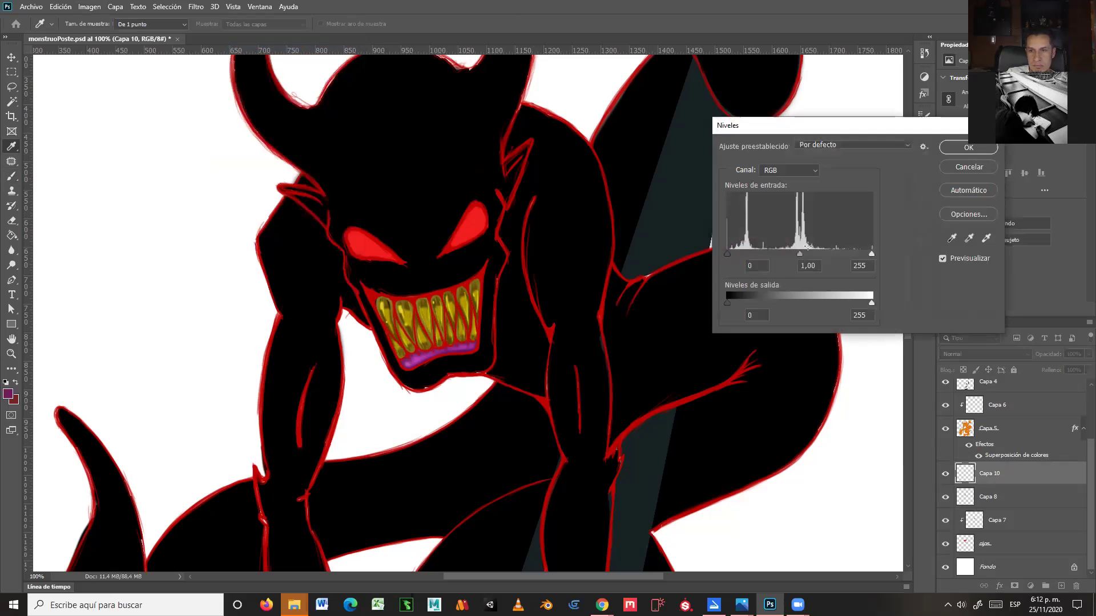
pyautogui.moveTo(728, 253); pyautogui.dragTo(802, 252)
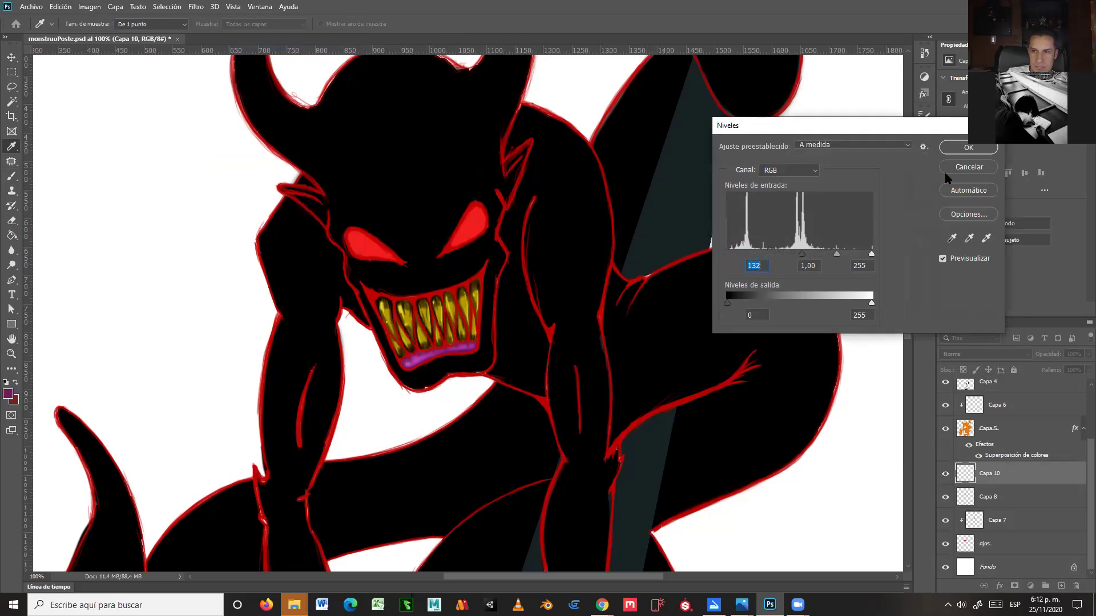
pyautogui.click(956, 149)
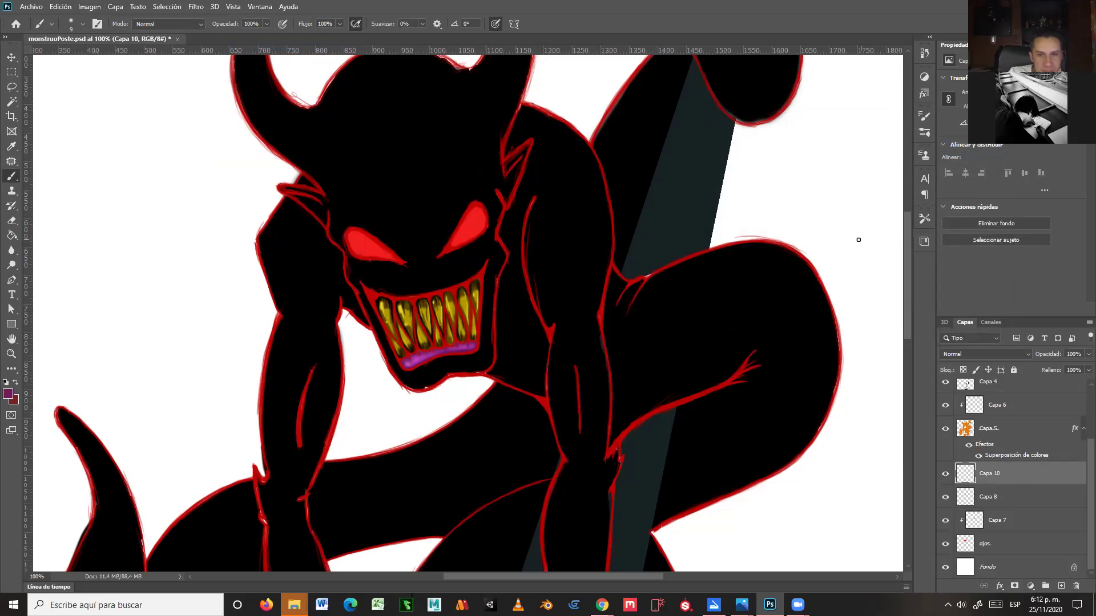
# - Trace a closed Pen tool path around the red eye on the right side of the monster's face
pyautogui.scroll(-10, 658, 271)
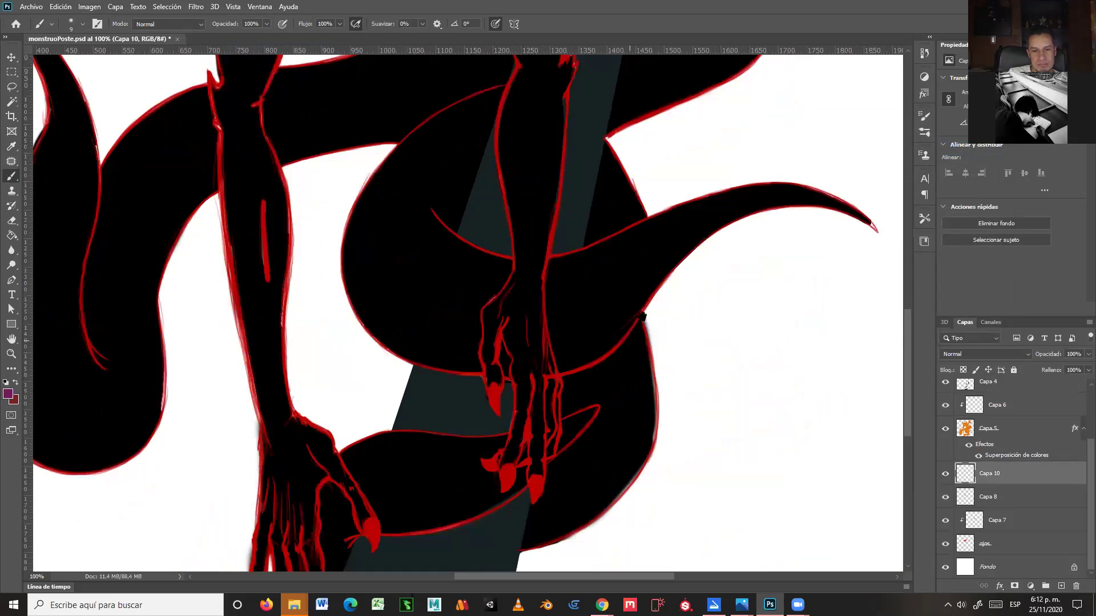
pyautogui.scroll(8, 647, 316)
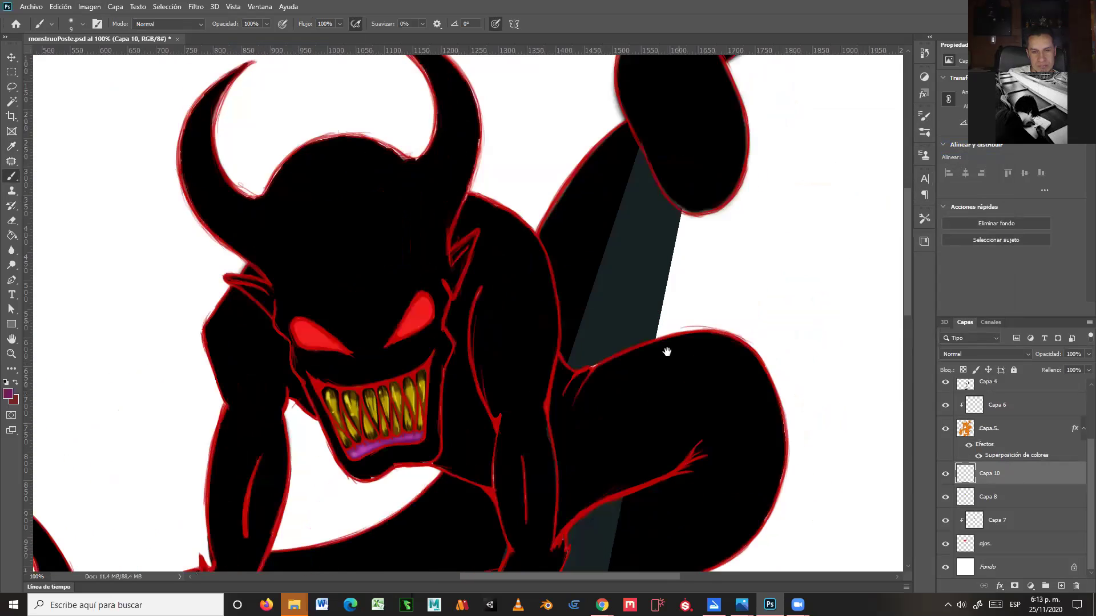
pyautogui.moveTo(667, 352)
pyautogui.mouseDown()
pyautogui.moveTo(692, 321)
pyautogui.moveTo(713, 317)
pyautogui.mouseUp()
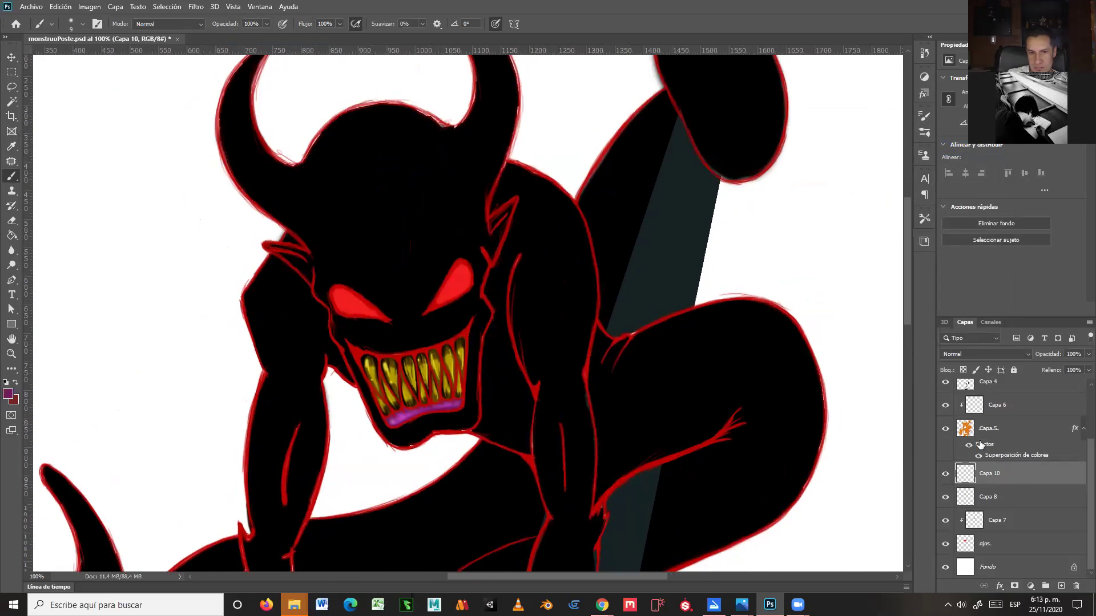
pyautogui.click(11, 279)
pyautogui.click(427, 310)
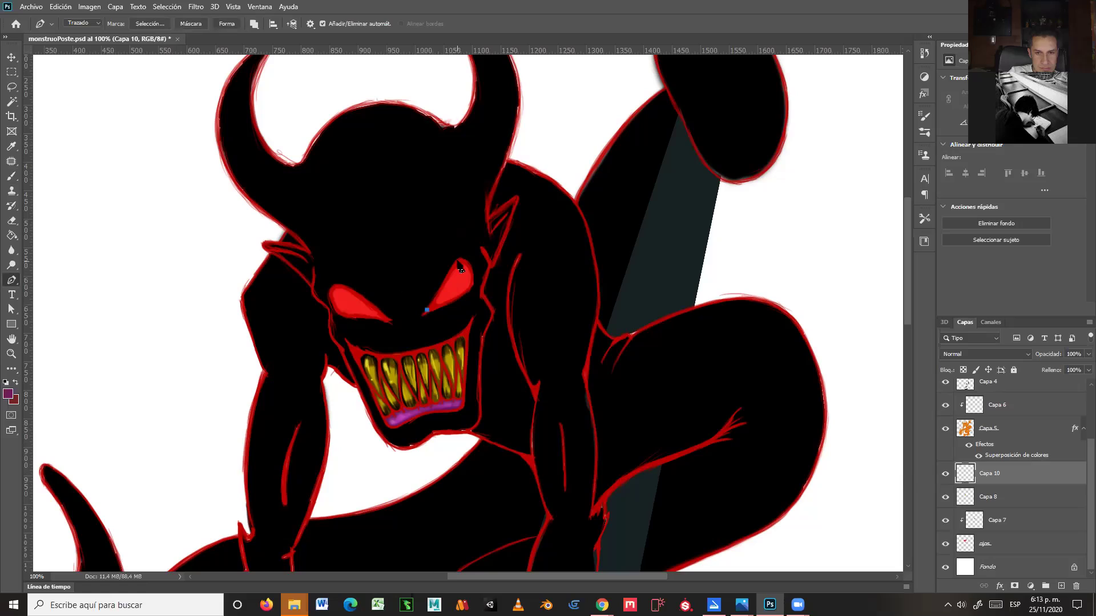
pyautogui.click(446, 280)
pyautogui.moveTo(462, 260); pyautogui.dragTo(456, 303)
pyautogui.click(474, 278)
pyautogui.click(427, 310)
# - Trace a second closed path around the red eye on the left side of the monster's face
pyautogui.click(332, 305)
pyautogui.click(333, 290)
pyautogui.click(342, 285)
pyautogui.click(350, 290)
pyautogui.click(372, 306)
pyautogui.click(378, 309)
pyautogui.click(383, 317)
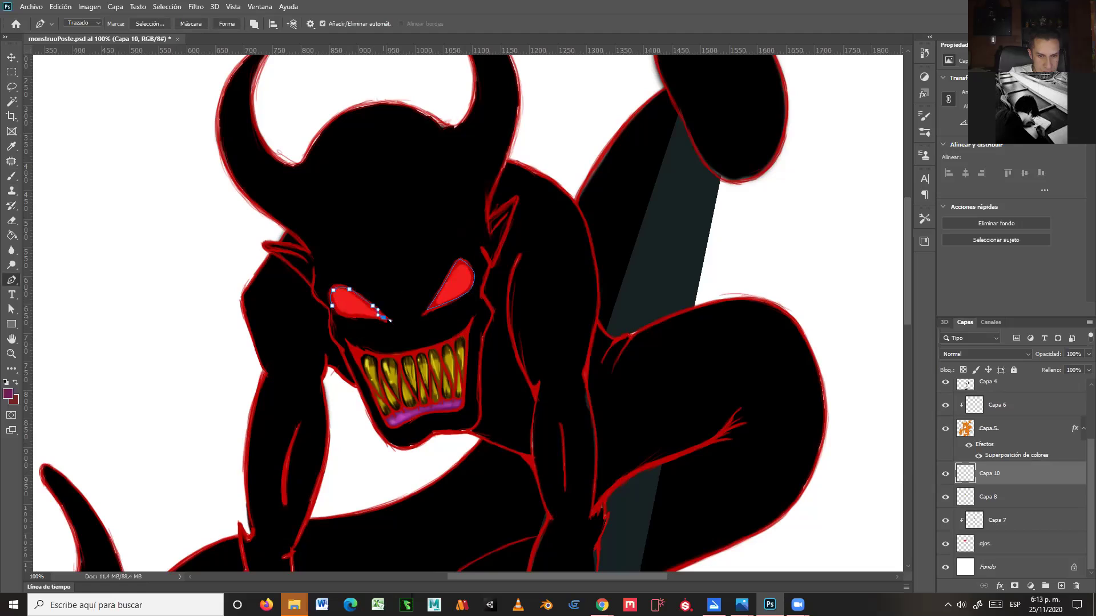
pyautogui.moveTo(372, 318); pyautogui.dragTo(362, 317)
pyautogui.click(332, 306)
# - Switch to the Convert Point tool and turn both eye paths into a selection
pyautogui.rightClick(11, 280)
pyautogui.click(74, 333)
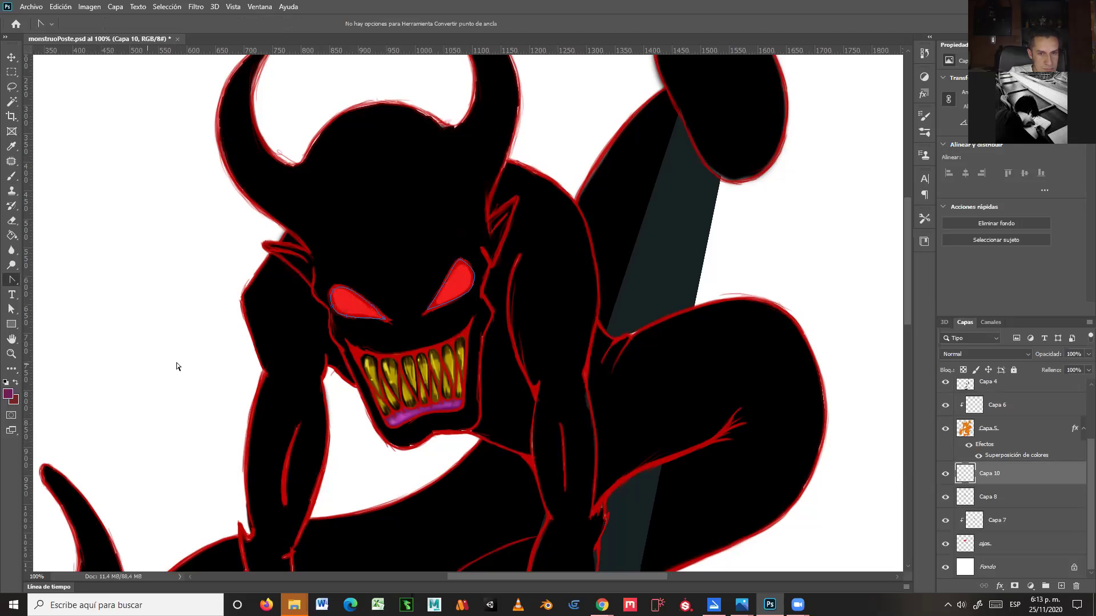
pyautogui.rightClick(394, 311)
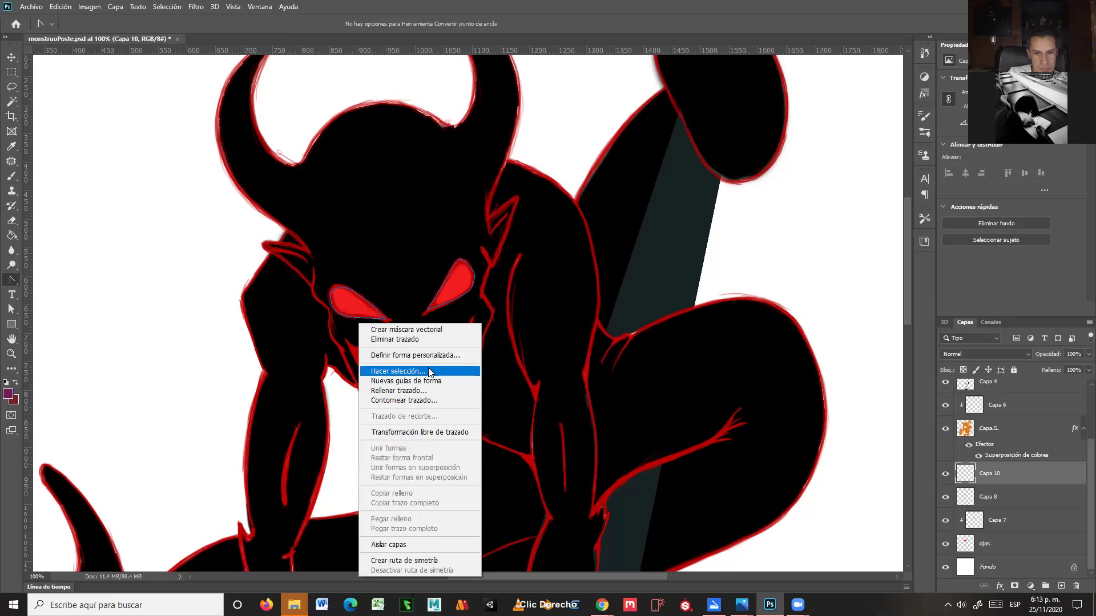
pyautogui.click(429, 371)
pyautogui.press('Return')
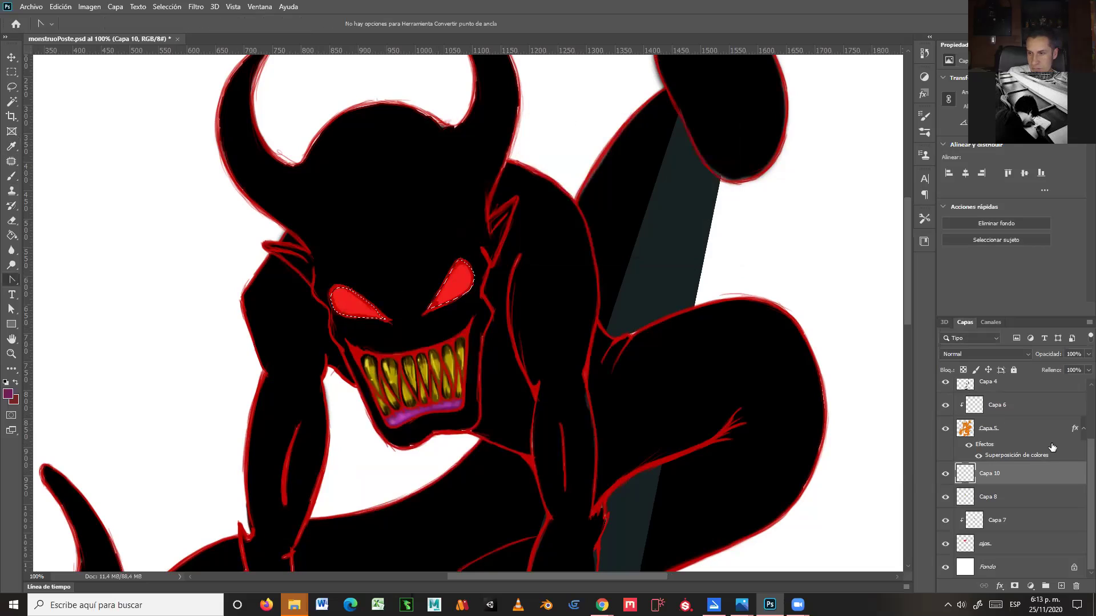
# - Create a new empty layer above Capa 3, at the top of the layer stack
pyautogui.scroll(3, 1061, 456)
pyautogui.click(1019, 393)
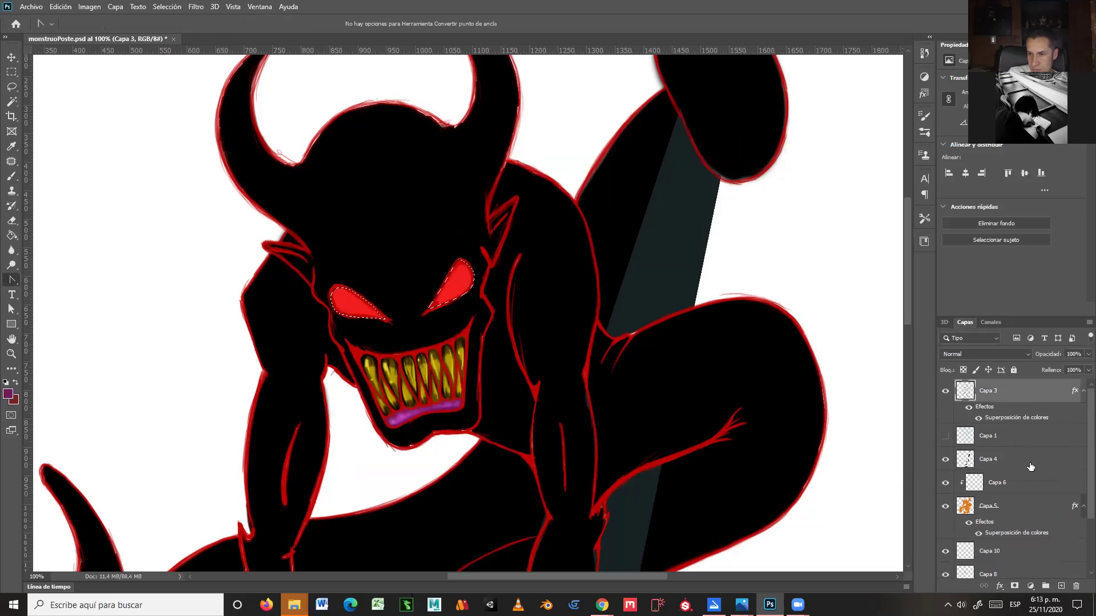
pyautogui.click(1061, 586)
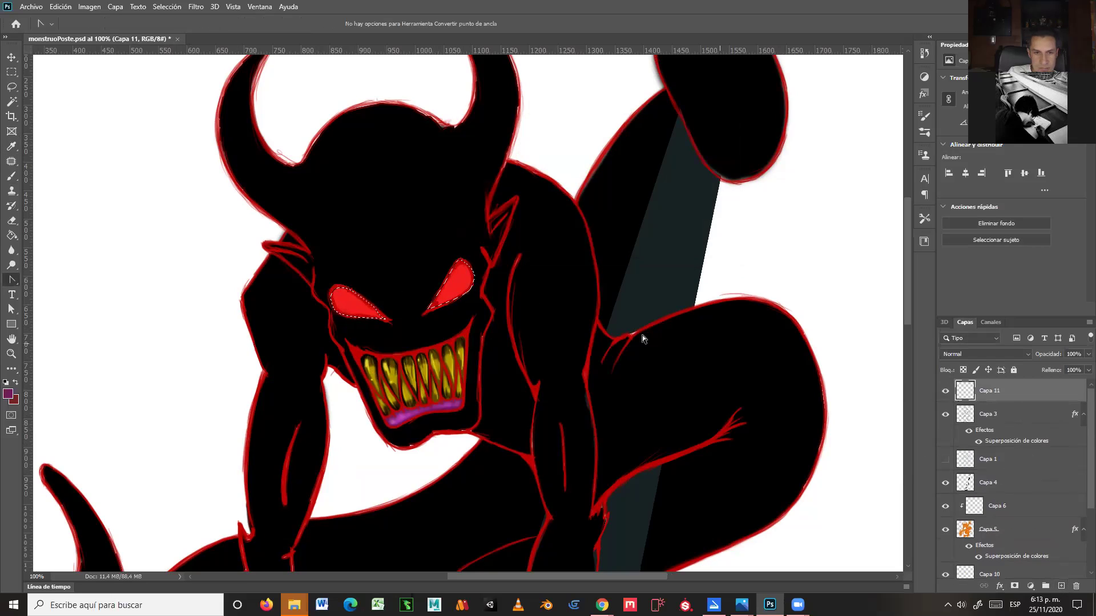
# - Fill the selected eye shapes on Capa 11 with bright red sampled from the drawing's eyes and deselect
pyautogui.click(8, 394)
pyautogui.click(356, 309)
pyautogui.click(753, 161)
pyautogui.press('g')
pyautogui.click(462, 289)
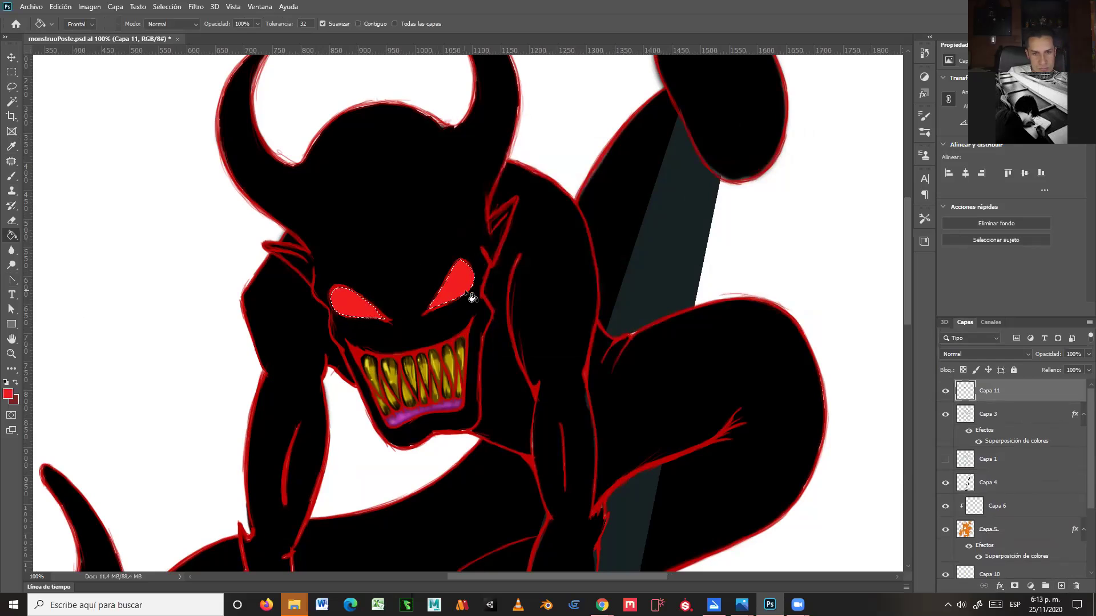
pyautogui.hotkey('ctrl', 'd')
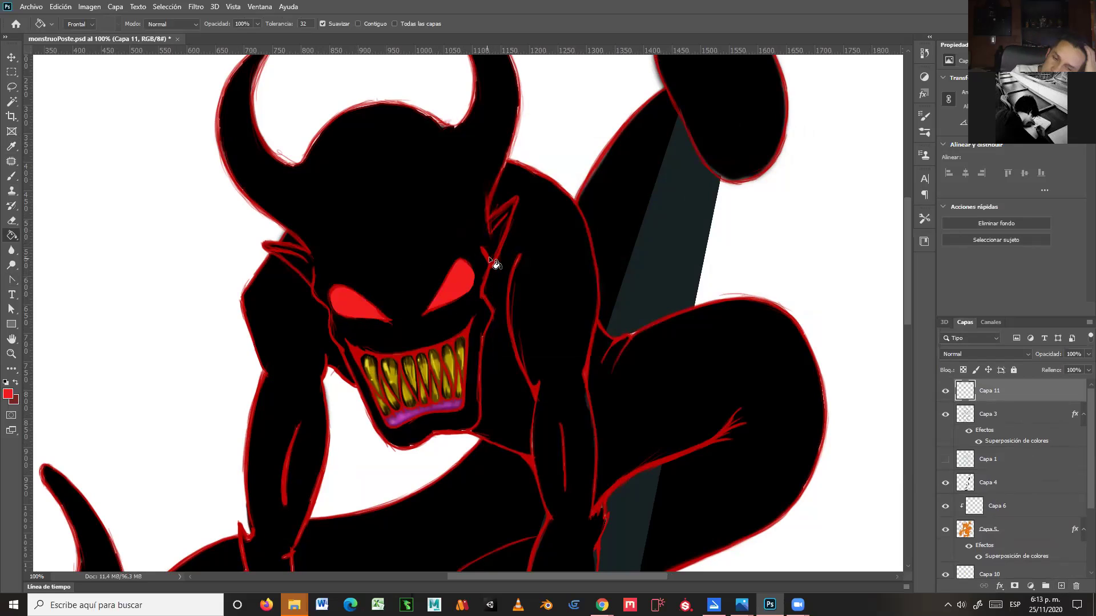
# - Add an outer glow to the eye layer Capa 11 and set its colour to red e91111
pyautogui.click(117, 8)
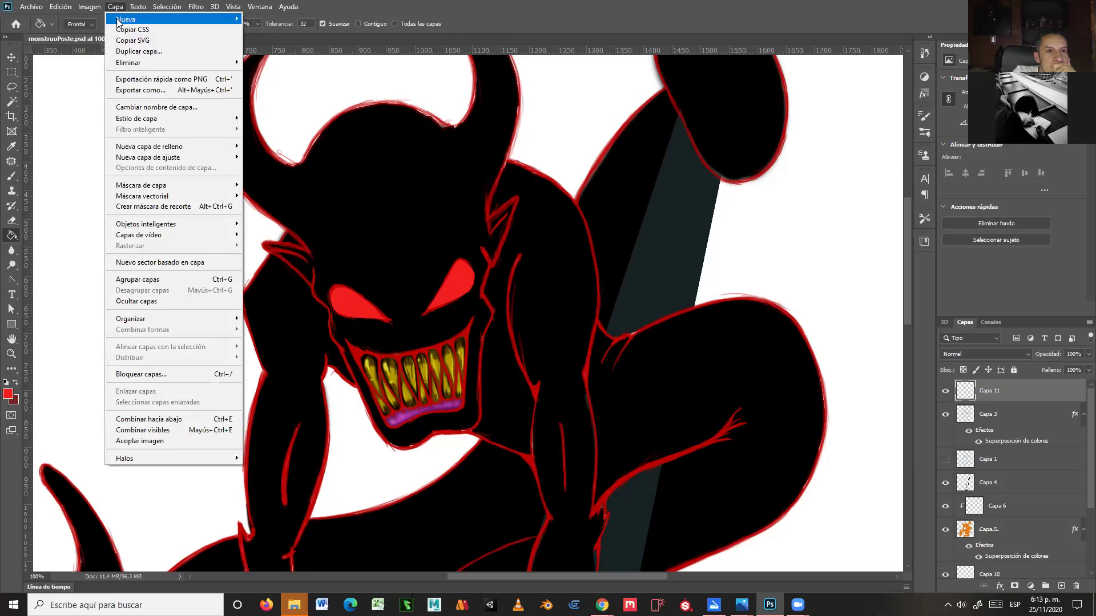
pyautogui.moveTo(159, 117)
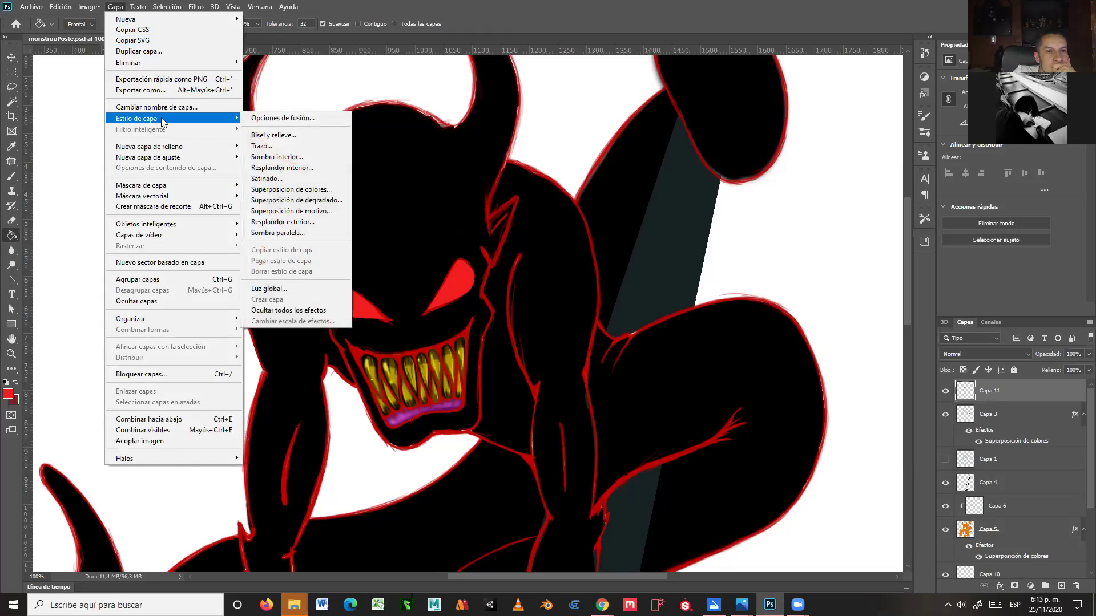
pyautogui.click(319, 222)
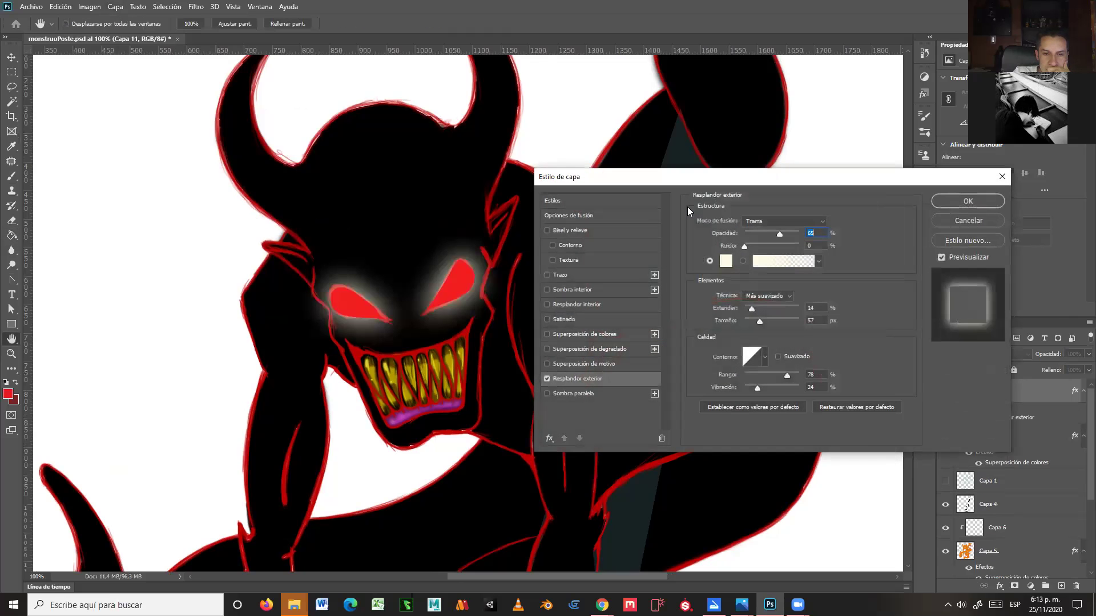
pyautogui.click(726, 261)
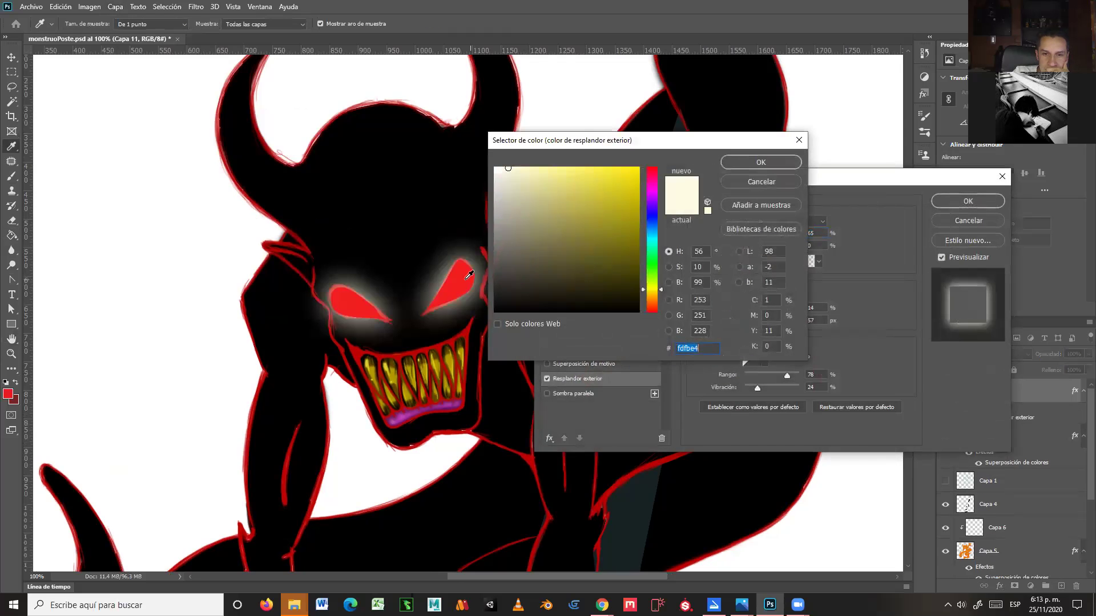
pyautogui.click(466, 275)
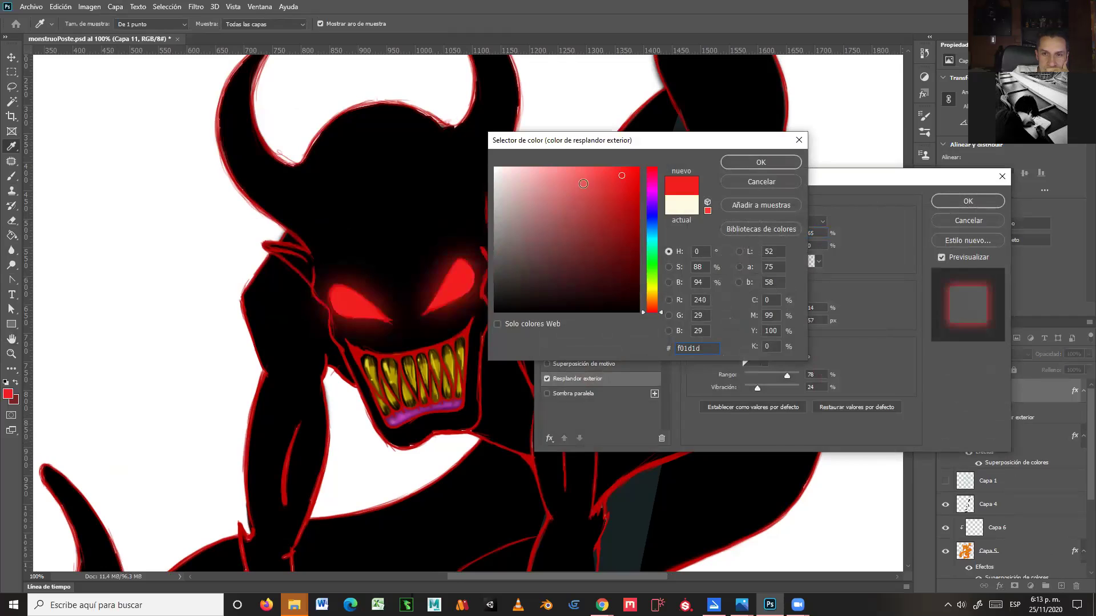
pyautogui.click(568, 174)
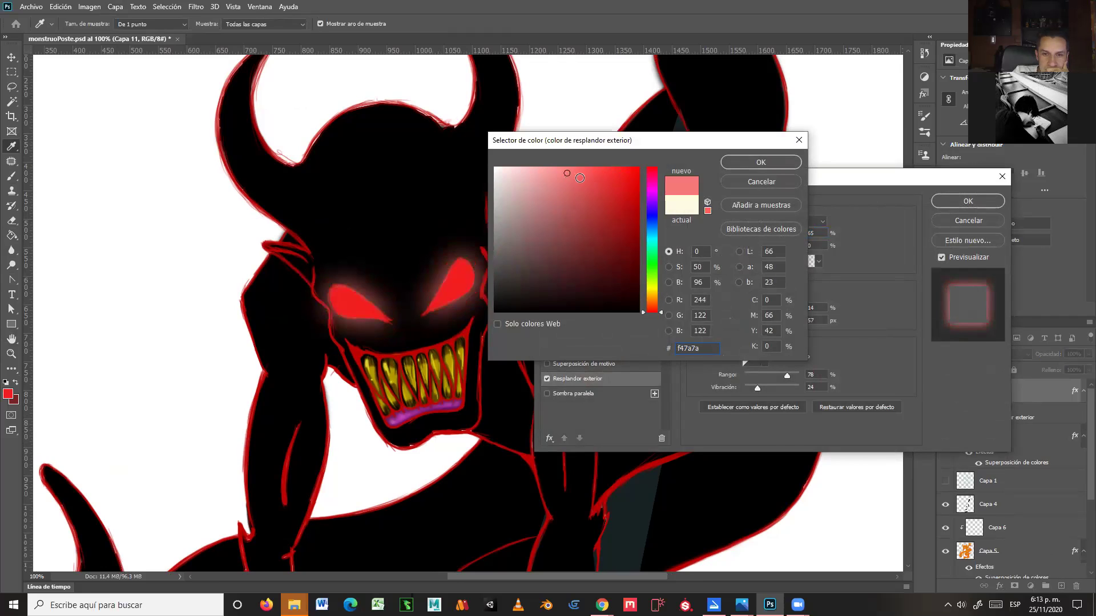
pyautogui.moveTo(622, 179)
pyautogui.mouseDown()
pyautogui.moveTo(624, 216)
pyautogui.moveTo(629, 180)
pyautogui.mouseUp()
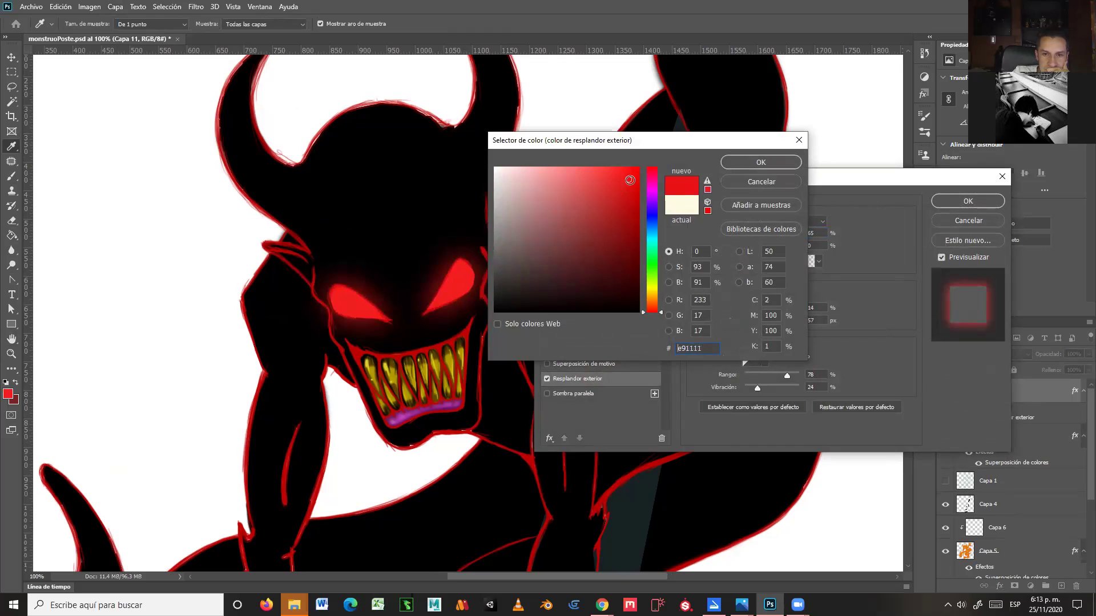
pyautogui.click(735, 161)
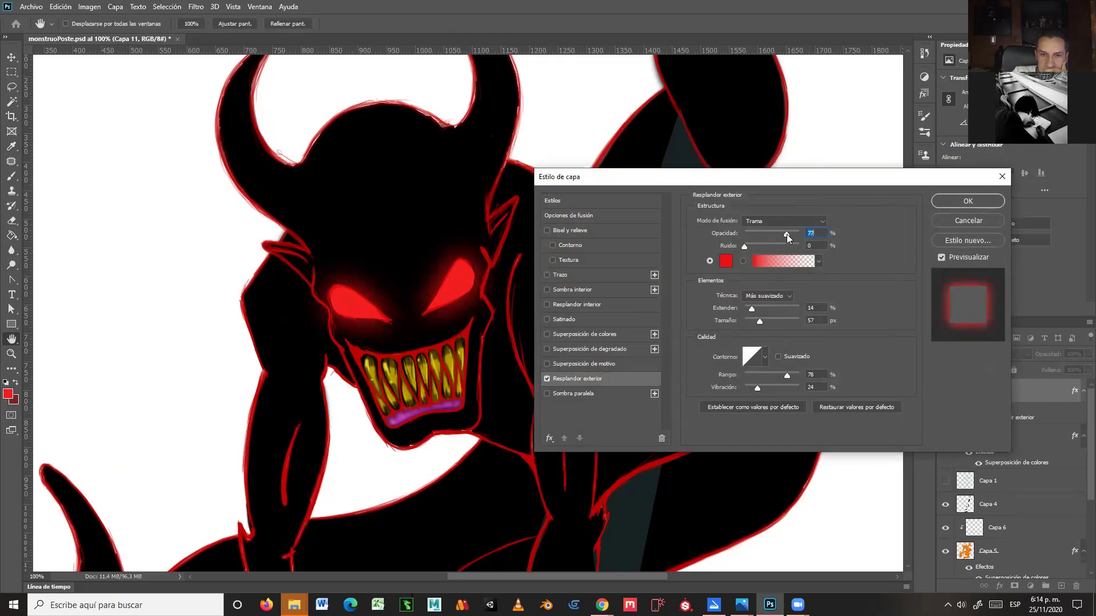
# - Strengthen the eyes' outer glow to 85% opacity, 29% spread and 87 px size, and apply the layer style
pyautogui.moveTo(790, 233); pyautogui.dragTo(791, 233)
pyautogui.moveTo(770, 319); pyautogui.dragTo(760, 308)
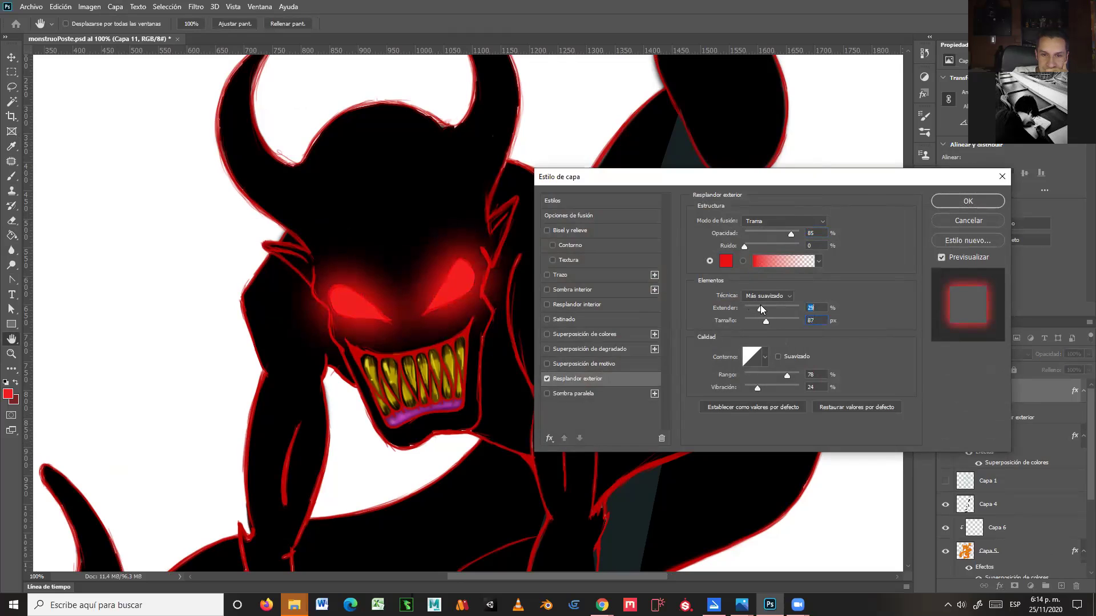
pyautogui.click(945, 205)
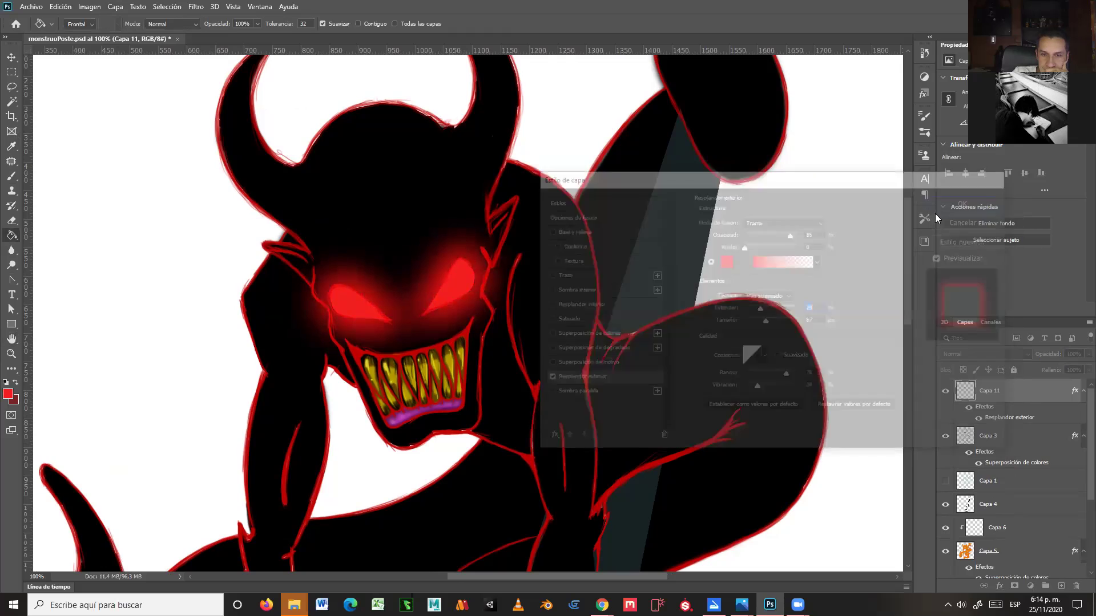
# - Soften the eyes on Capa 11 with a Gaussian blur of about 1.8 pixels radius
pyautogui.click(196, 7)
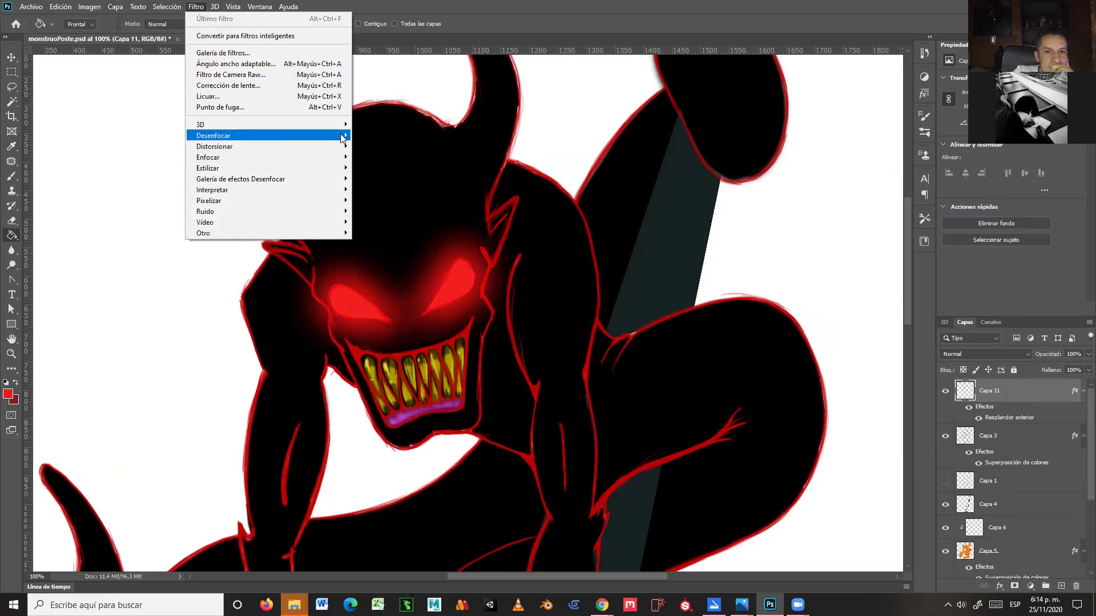
pyautogui.moveTo(239, 137)
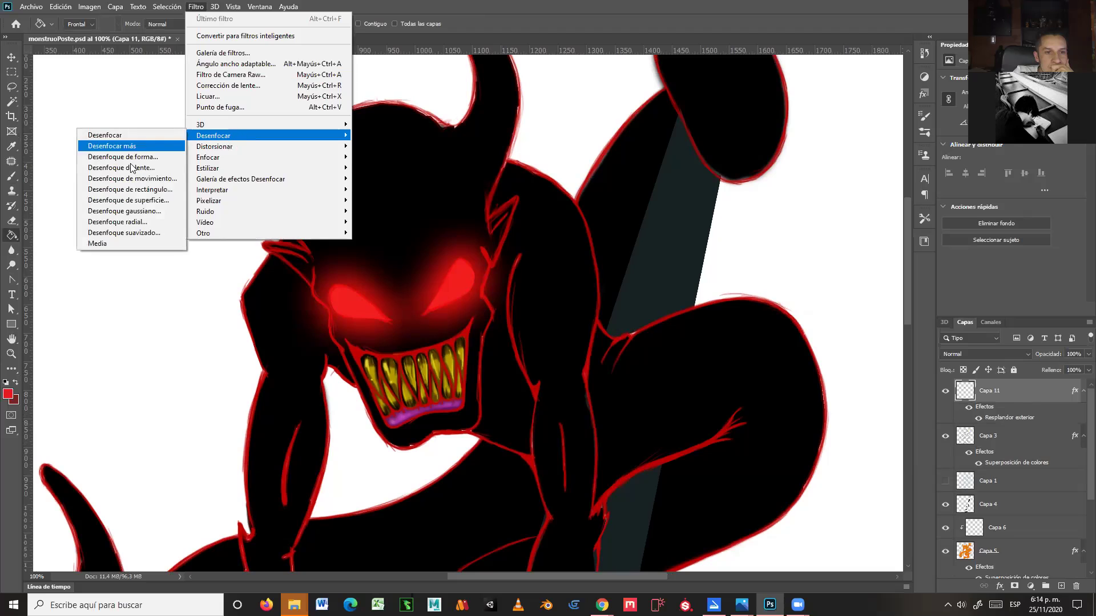
pyautogui.click(154, 213)
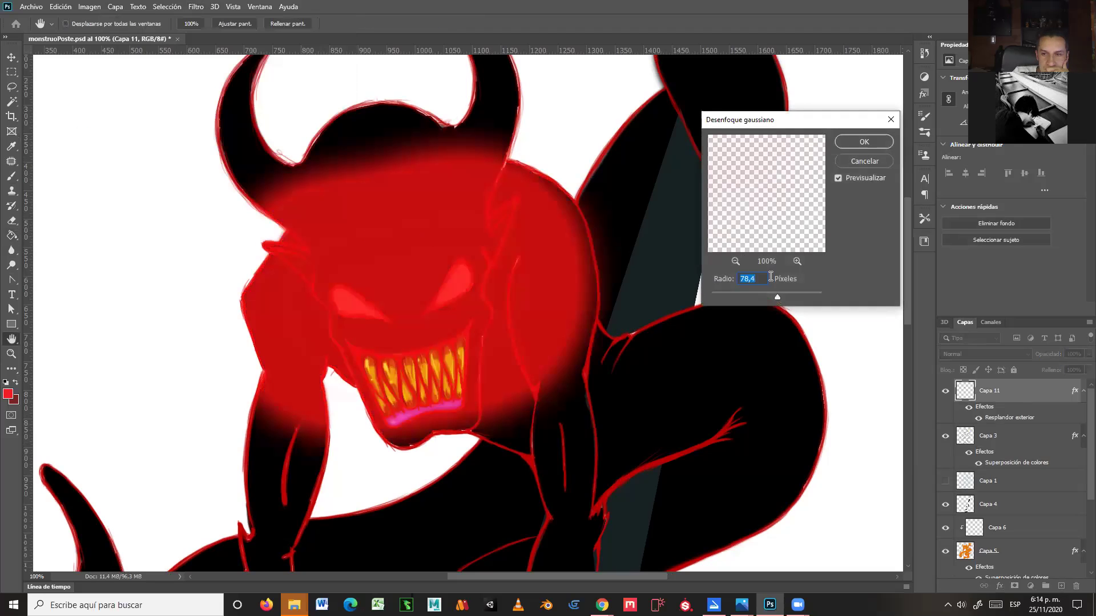
pyautogui.moveTo(737, 296); pyautogui.dragTo(724, 295)
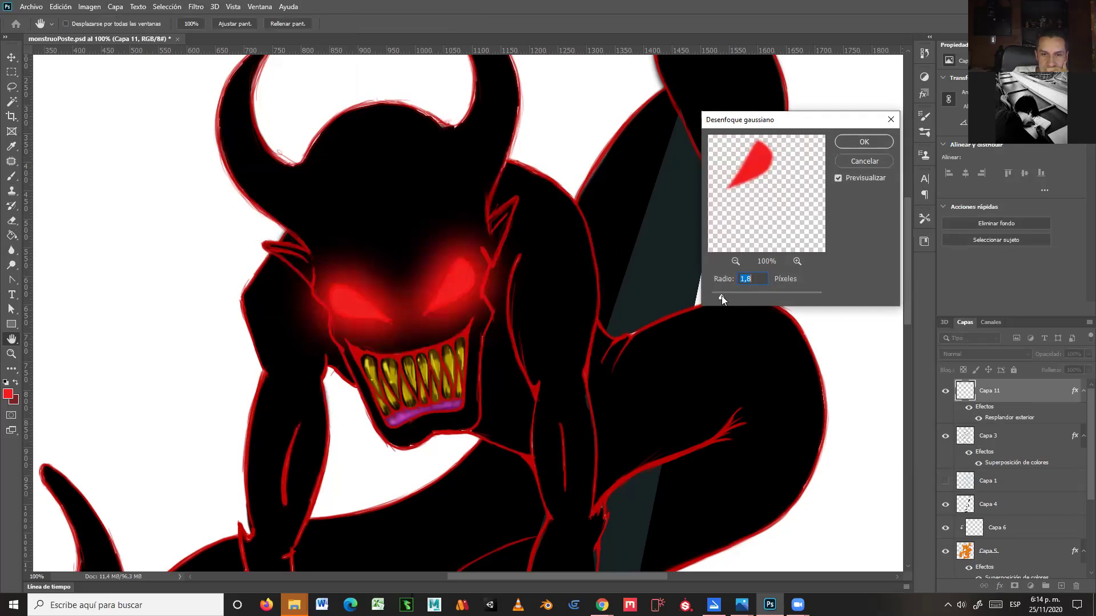
pyautogui.moveTo(722, 296); pyautogui.dragTo(722, 295)
pyautogui.click(871, 142)
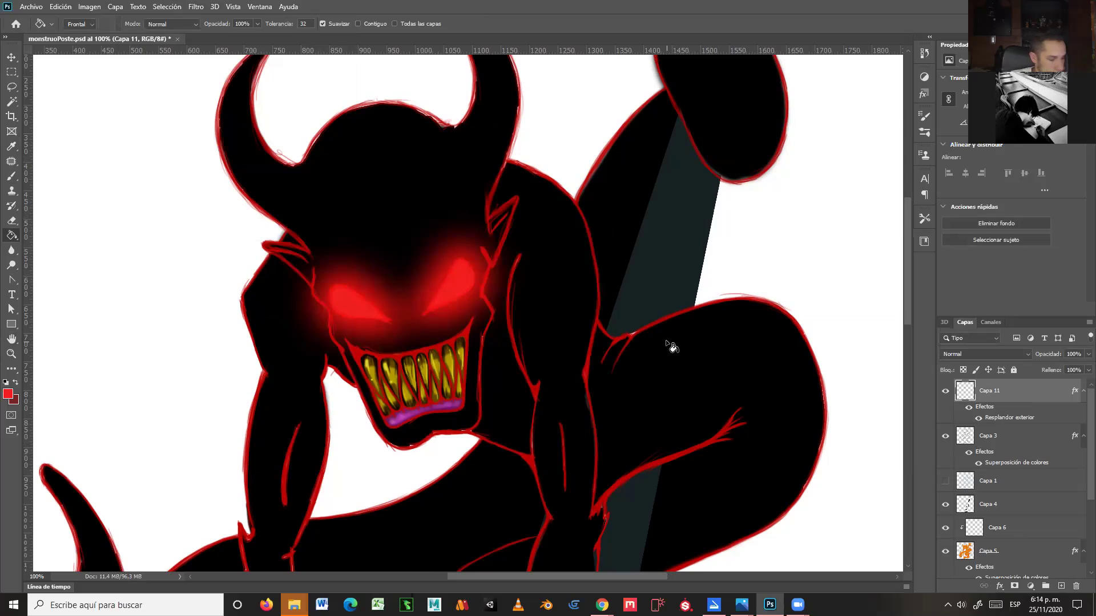
# - Try a white ffffff colour overlay on the line art layer Capa 3 and undo it
pyautogui.hotkey('ctrl', '-')
pyautogui.hotkey('ctrl', '-')
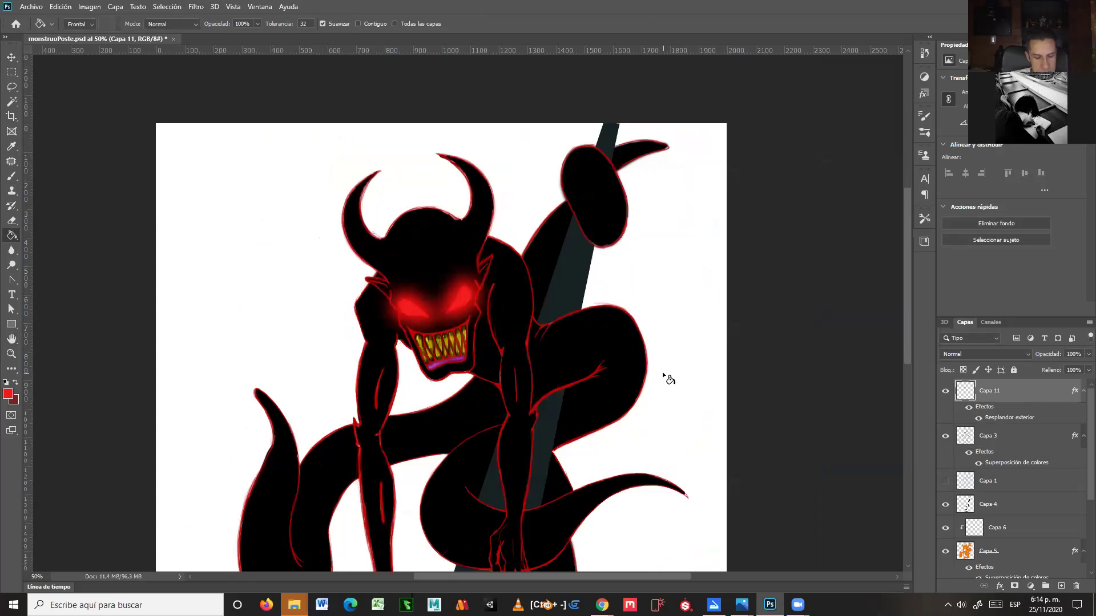
pyautogui.moveTo(658, 374)
pyautogui.mouseDown()
pyautogui.moveTo(637, 300)
pyautogui.moveTo(650, 272)
pyautogui.moveTo(646, 379)
pyautogui.moveTo(661, 355)
pyautogui.mouseUp()
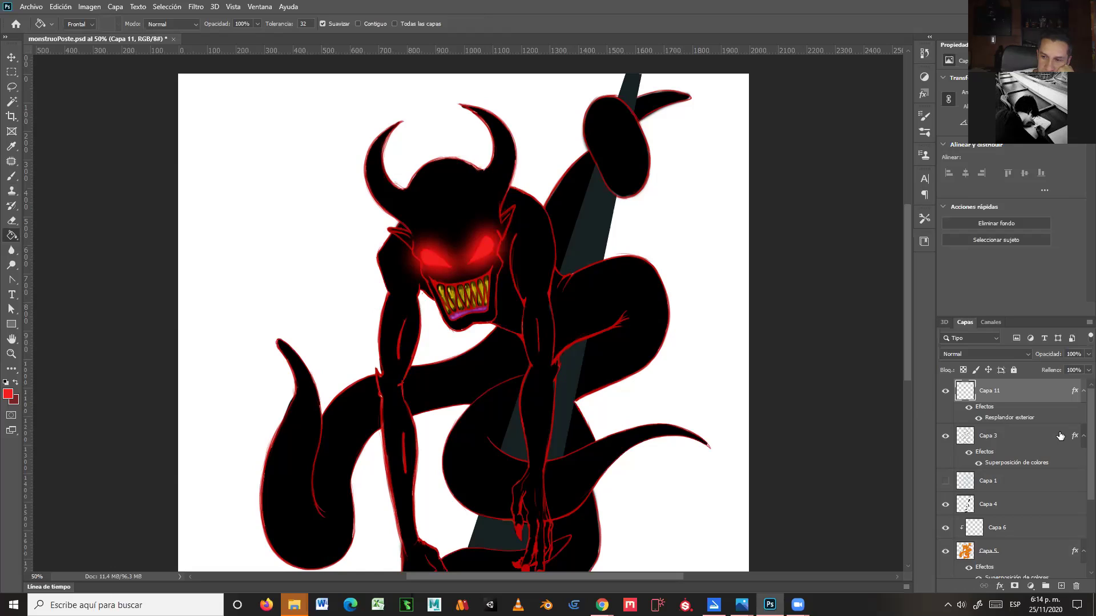
pyautogui.click(1009, 462)
pyautogui.doubleClick(1009, 463)
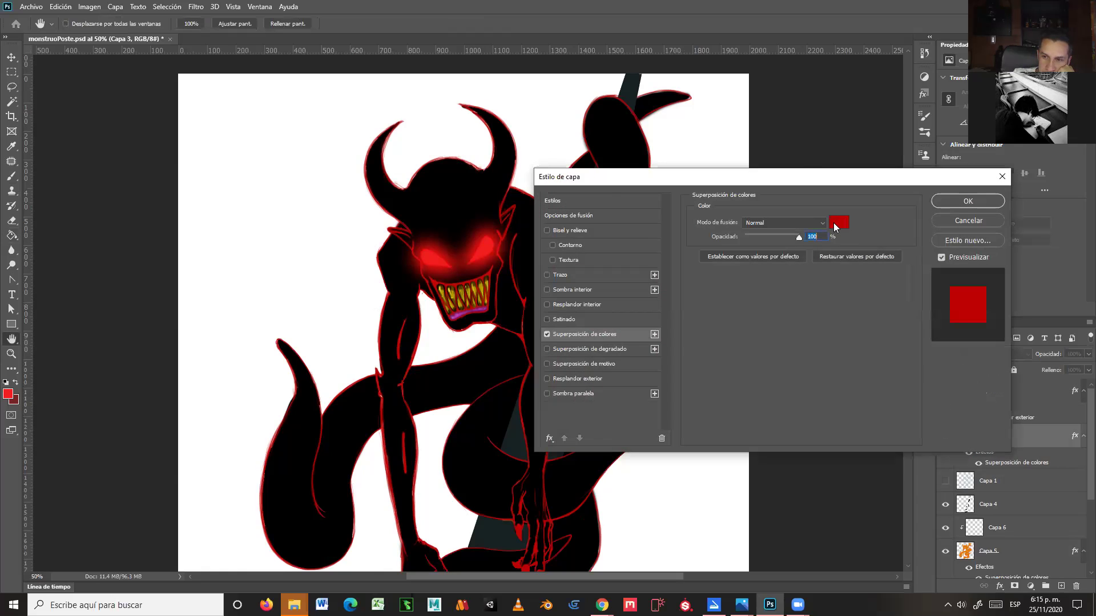
pyautogui.click(838, 223)
pyautogui.write('ffffff')
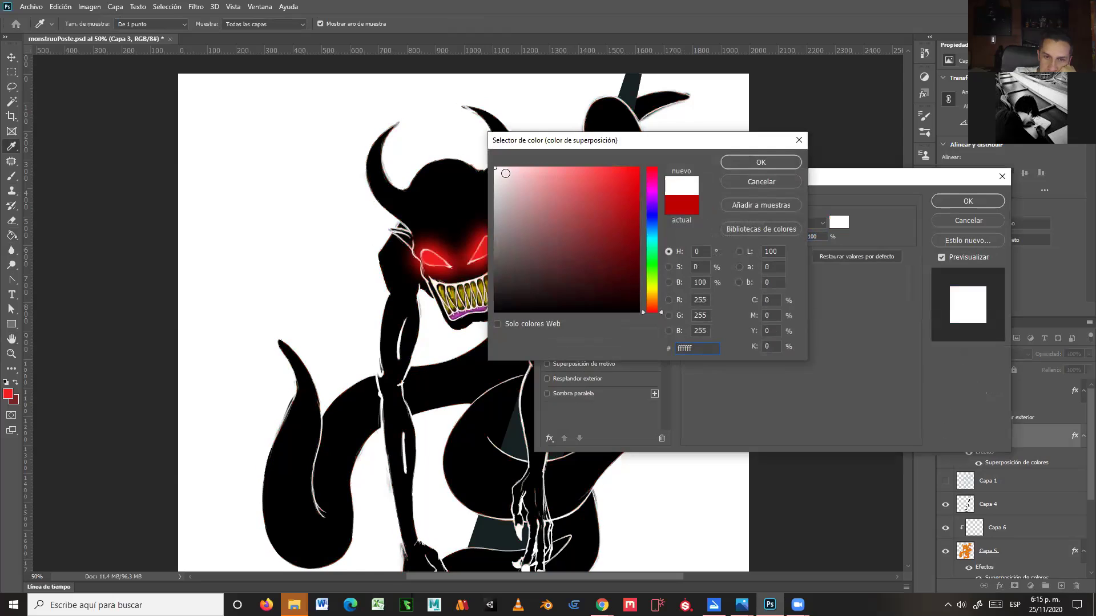
pyautogui.click(749, 163)
pyautogui.click(967, 206)
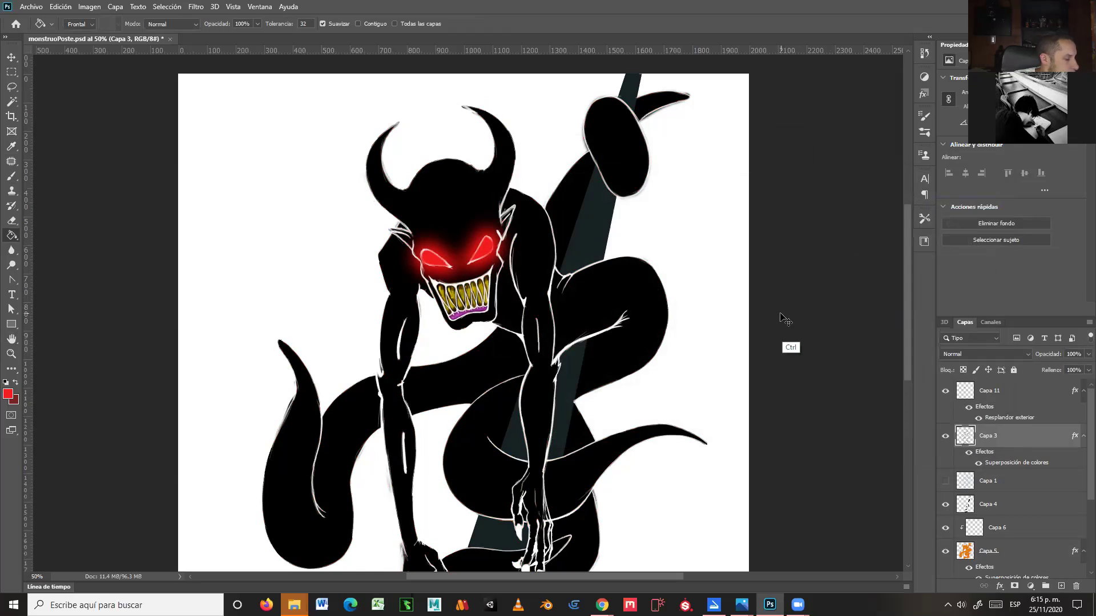
pyautogui.hotkey('ctrl', 'z')
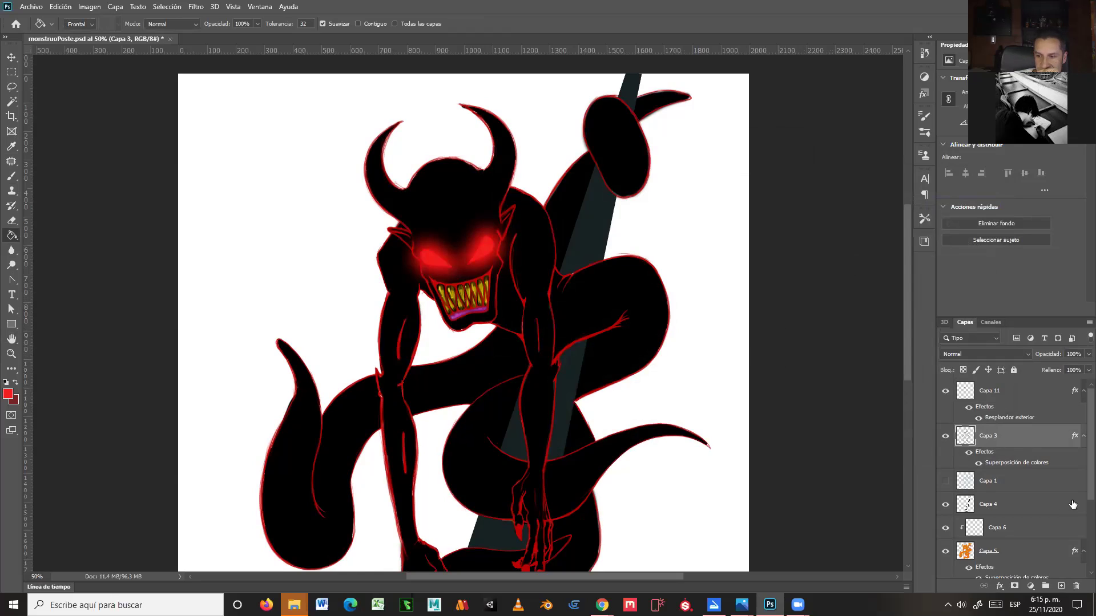
# - Add an outer glow to the monster's body layer Capa 5, keeping the default cream colour and settings
pyautogui.scroll(-2, 1079, 516)
pyautogui.scroll(-2, 1078, 516)
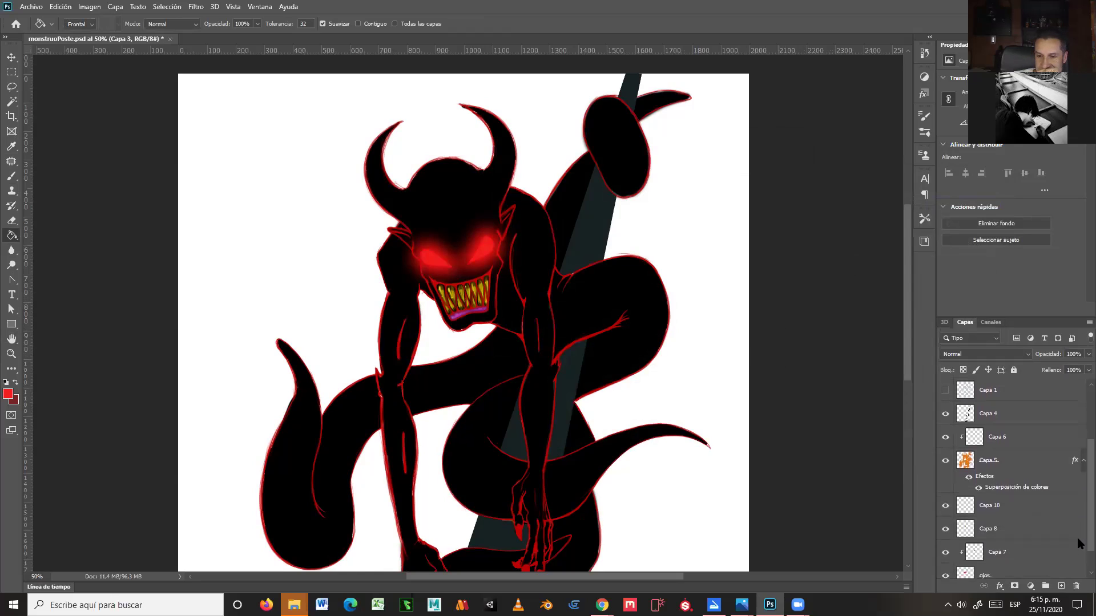
pyautogui.click(994, 456)
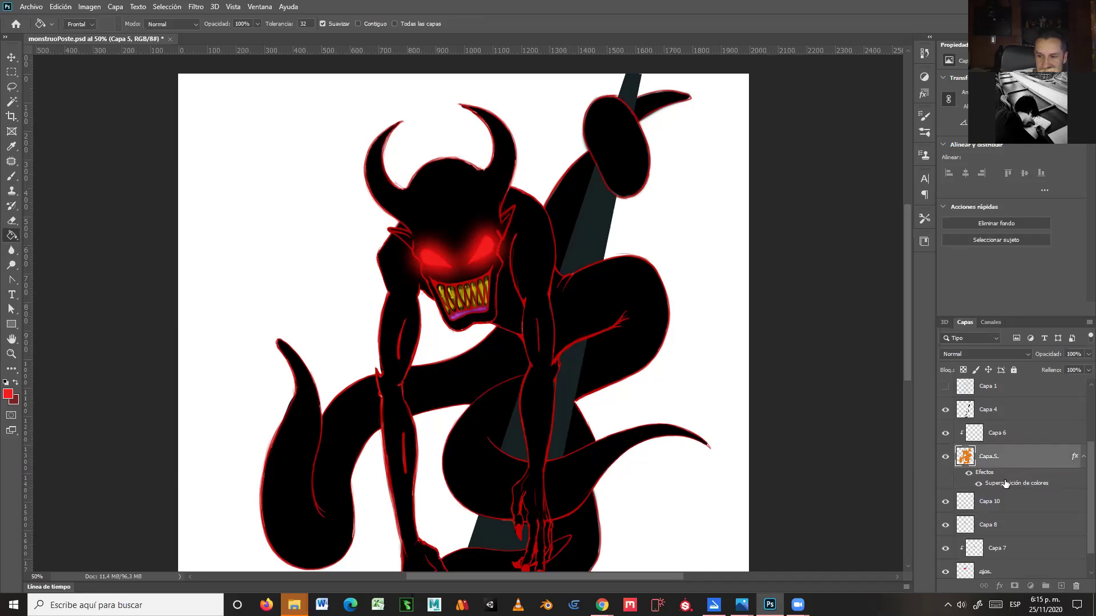
pyautogui.doubleClick(1006, 484)
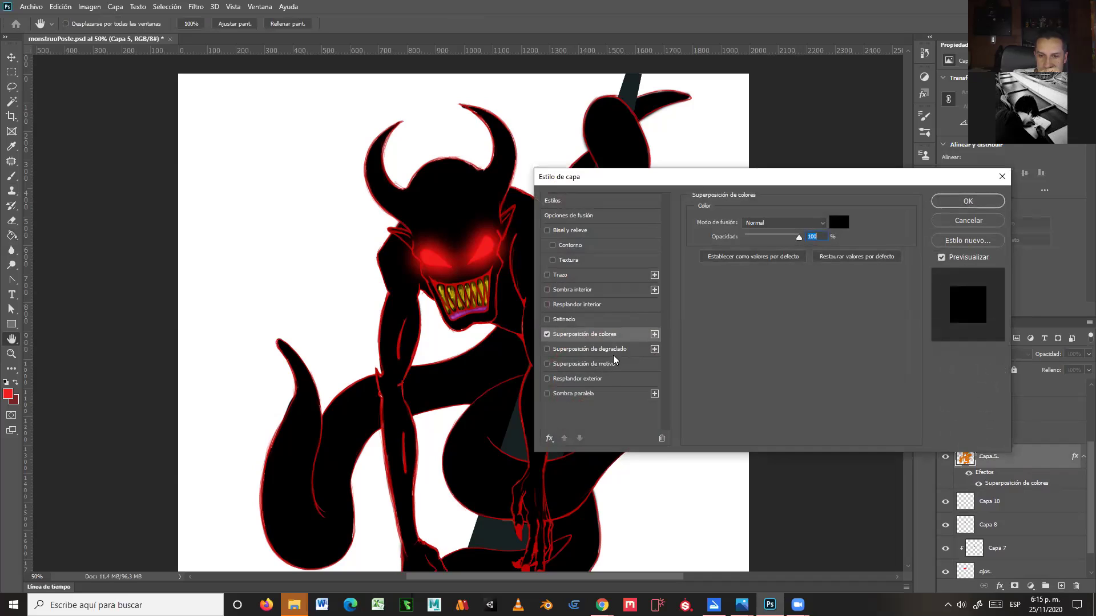
pyautogui.click(602, 379)
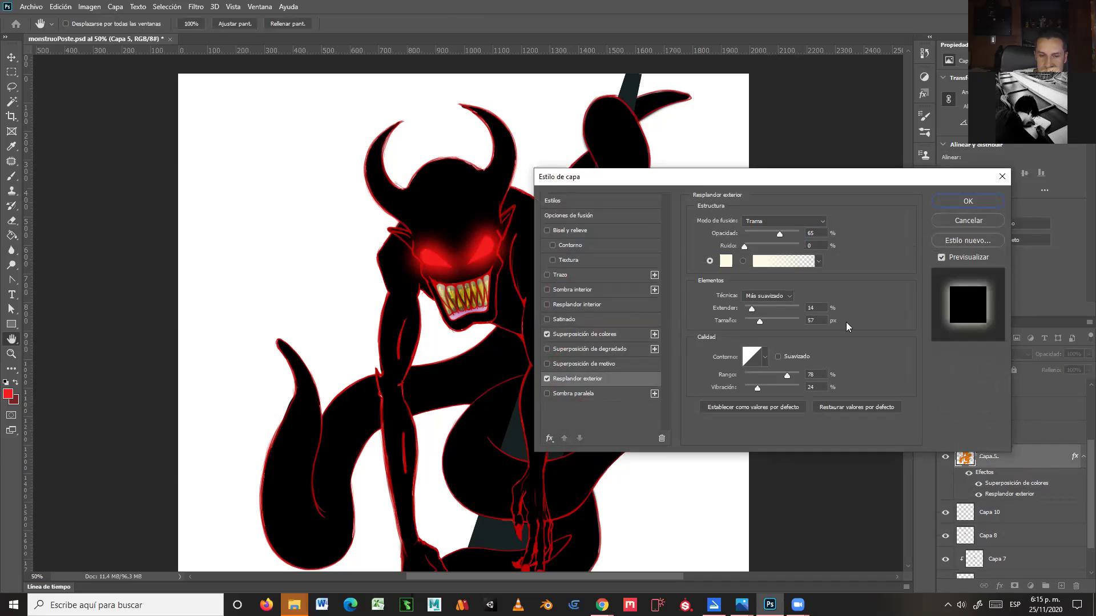
pyautogui.click(951, 201)
# - Fill the Fondo background layer with dark navy blue 081934 using the Paint Bucket
pyautogui.scroll(-1, 1079, 506)
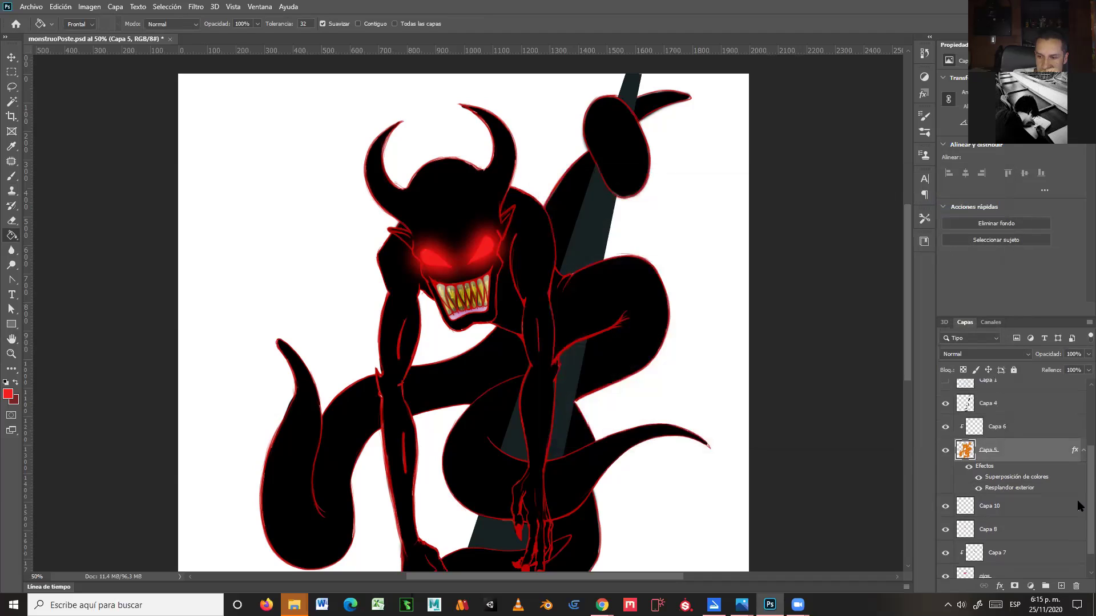
pyautogui.scroll(-1, 1078, 506)
pyautogui.click(1028, 567)
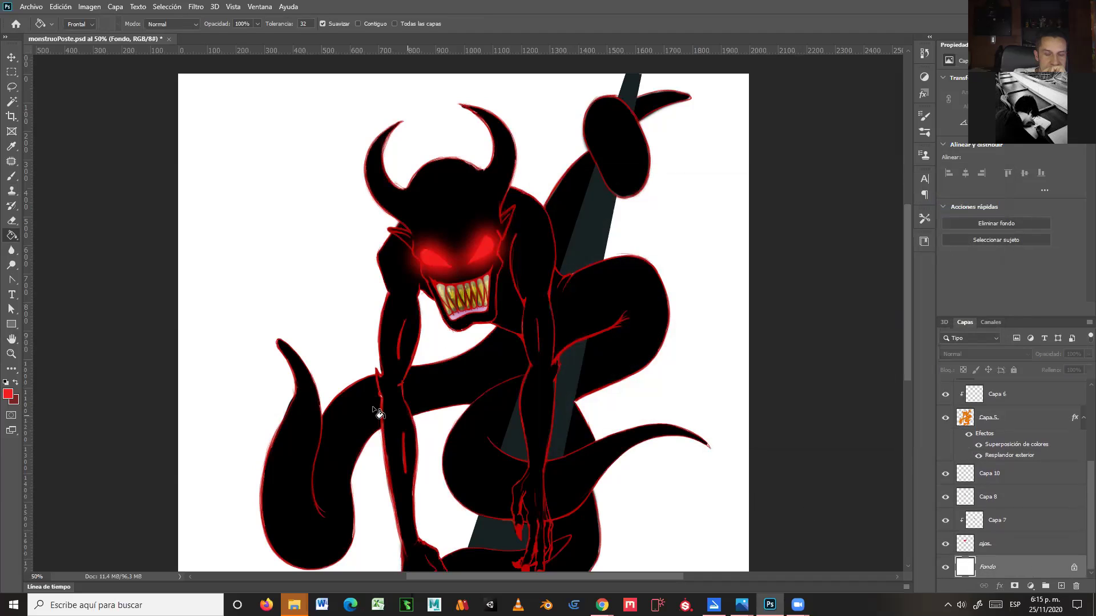
pyautogui.click(11, 396)
pyautogui.click(653, 225)
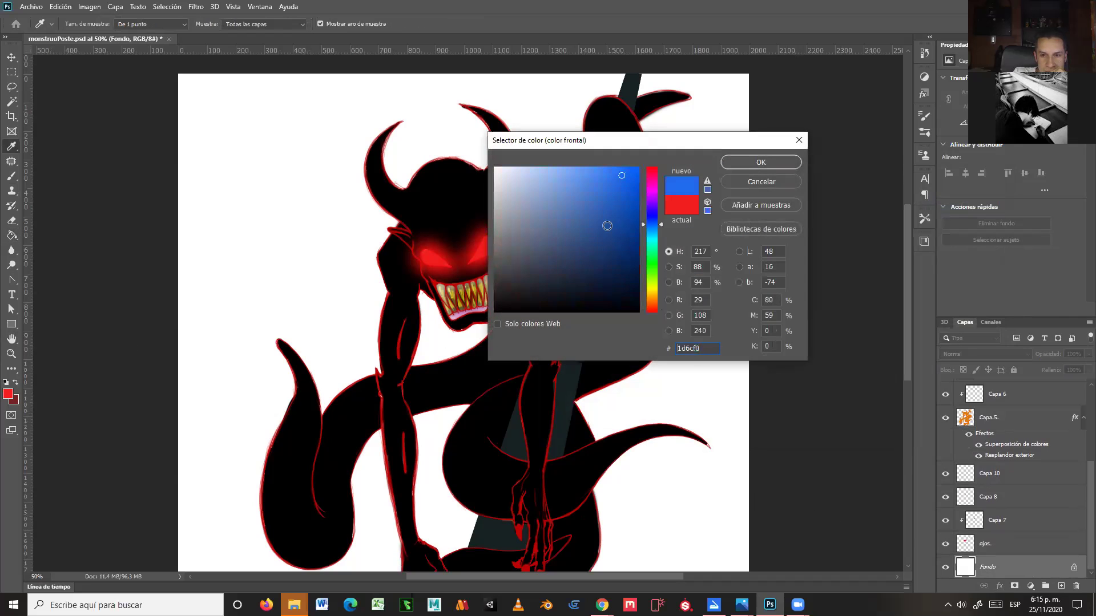
pyautogui.moveTo(606, 225); pyautogui.dragTo(608, 260)
pyautogui.click(613, 286)
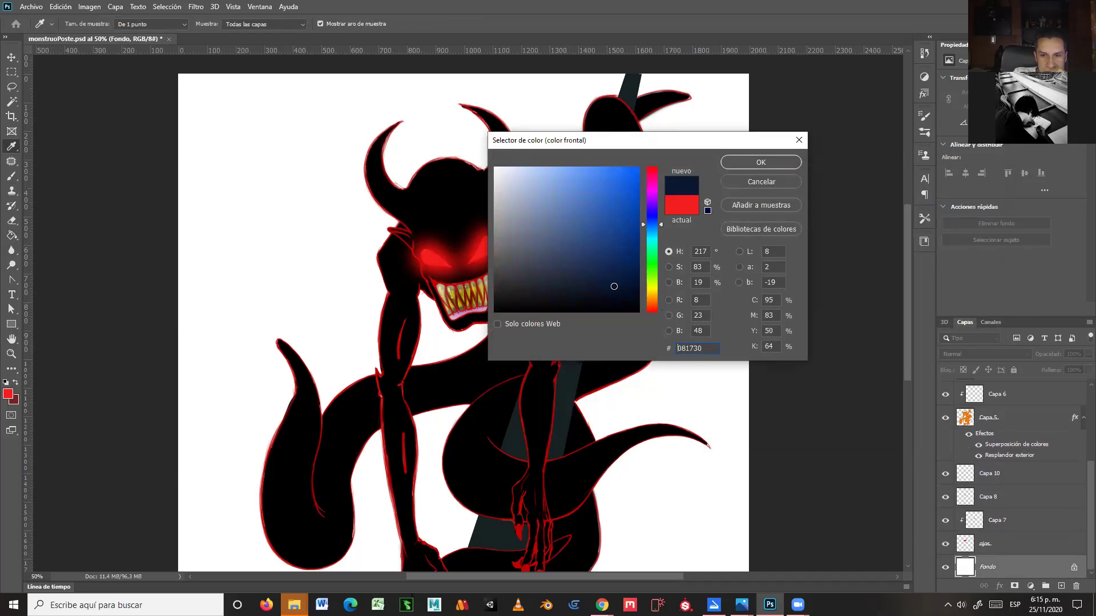
pyautogui.click(616, 282)
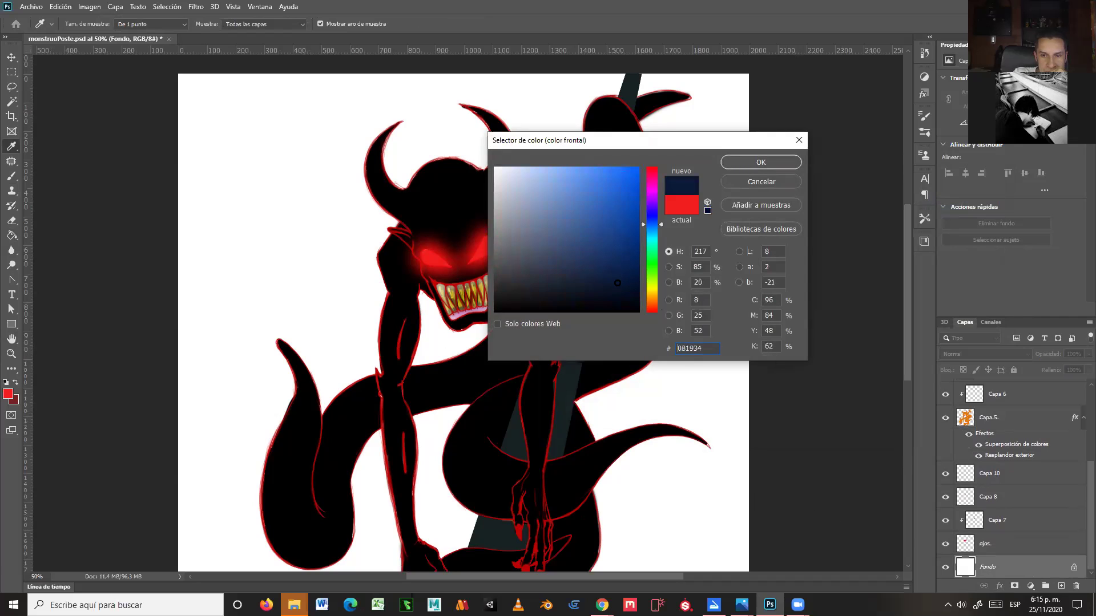
pyautogui.click(732, 162)
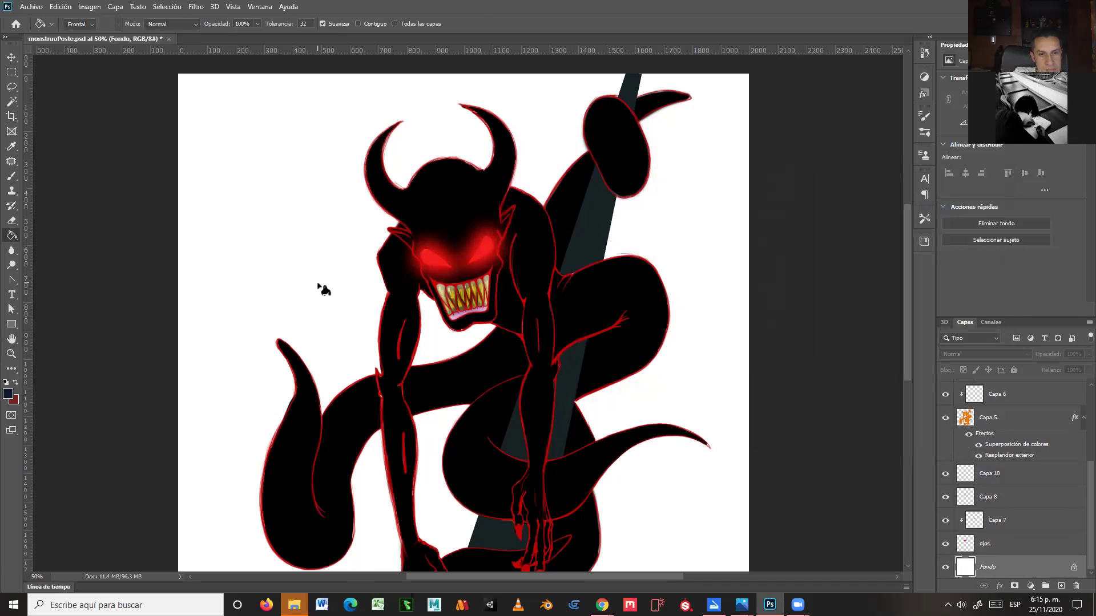
pyautogui.click(318, 285)
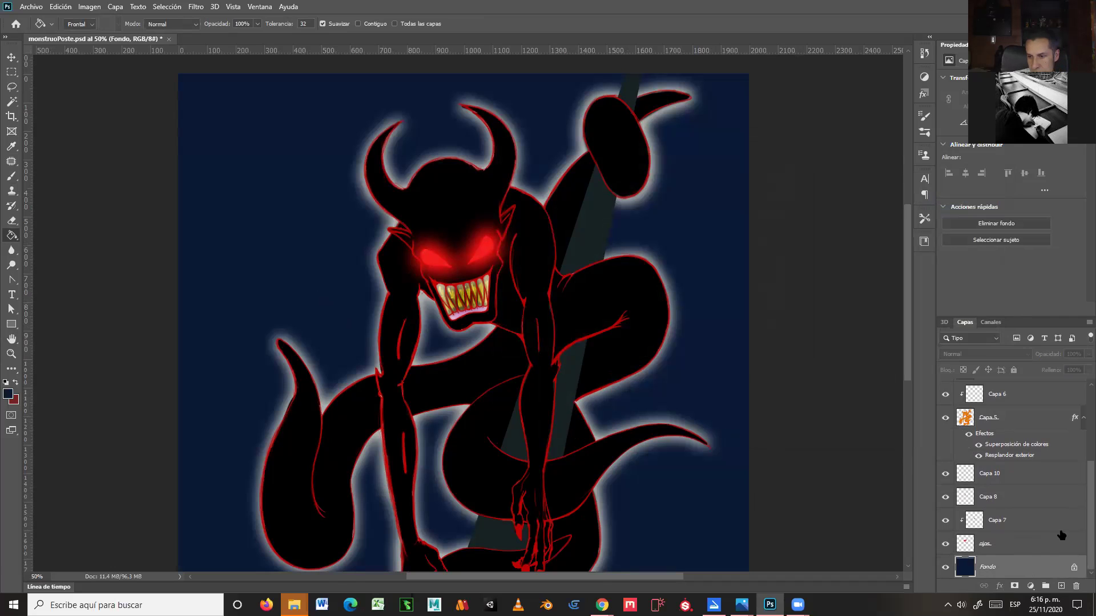
# - Lower the outer glow on the monster's body layer Capa 5 to 28% opacity and adjust its size
pyautogui.click(1021, 457)
pyautogui.doubleClick(1022, 457)
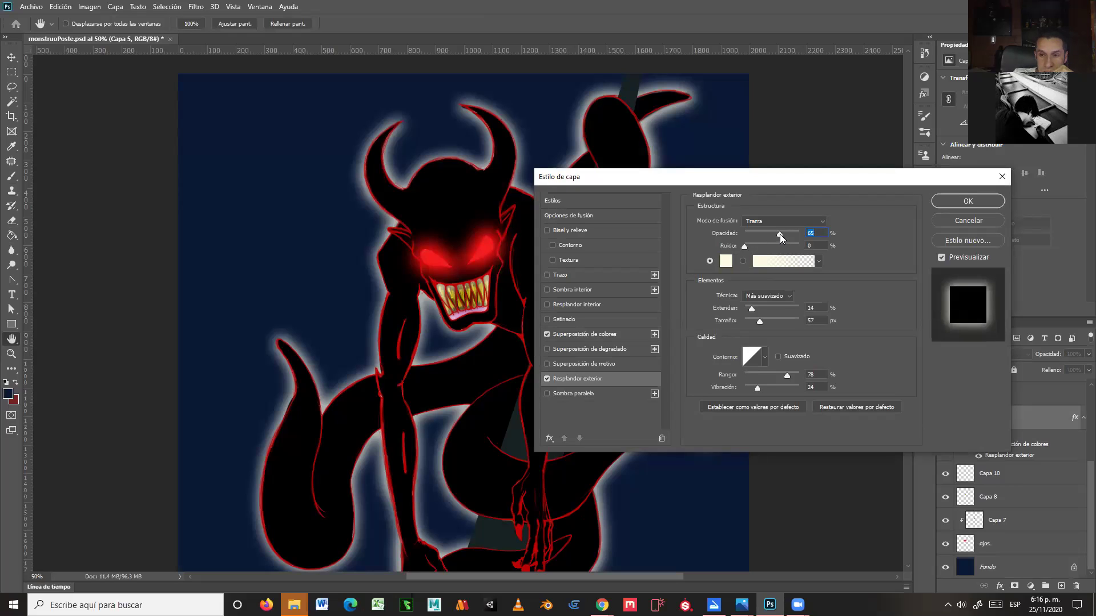
pyautogui.moveTo(769, 234); pyautogui.dragTo(759, 234)
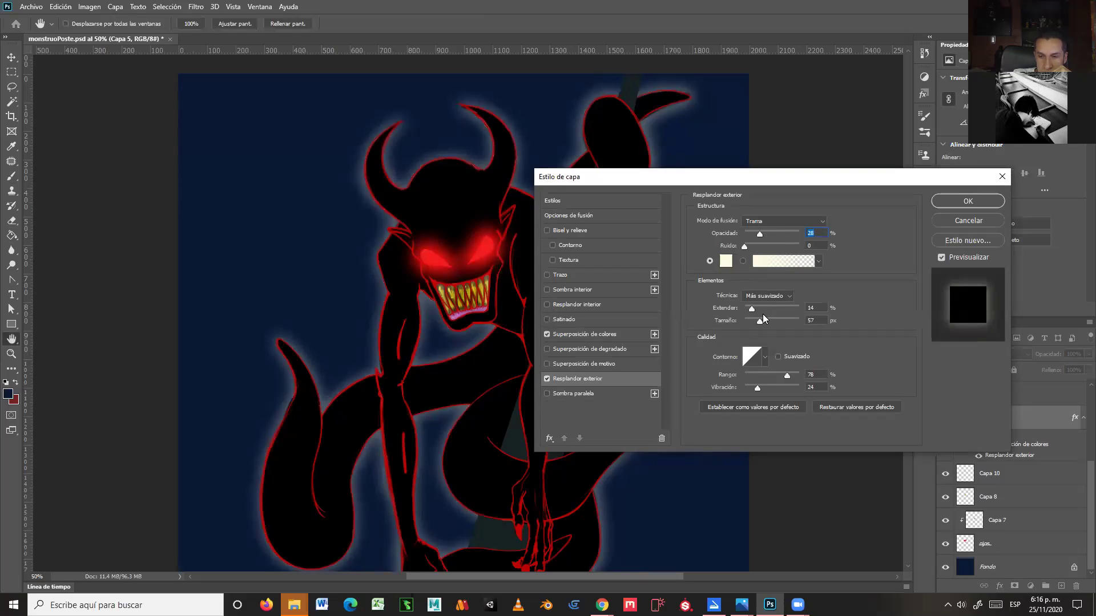
pyautogui.moveTo(758, 320)
pyautogui.mouseDown()
pyautogui.moveTo(754, 308)
pyautogui.moveTo(751, 324)
pyautogui.moveTo(756, 309)
pyautogui.mouseUp()
pyautogui.click(945, 203)
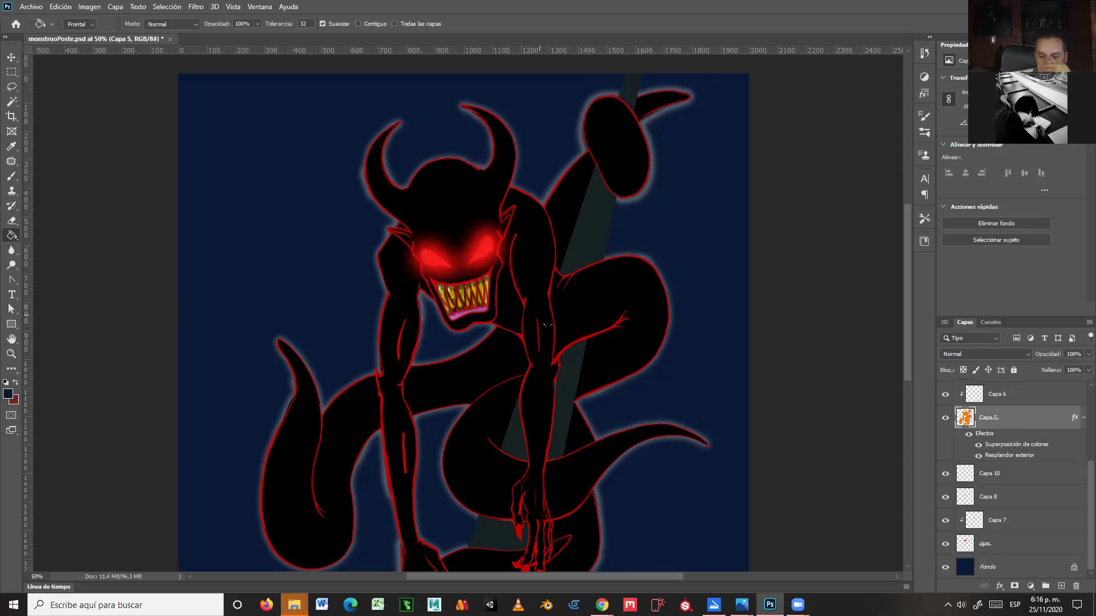
# - Examine the whole monster from horns to claws to judge the softened outer glow against the dark blue background
pyautogui.scroll(-2, 488, 419)
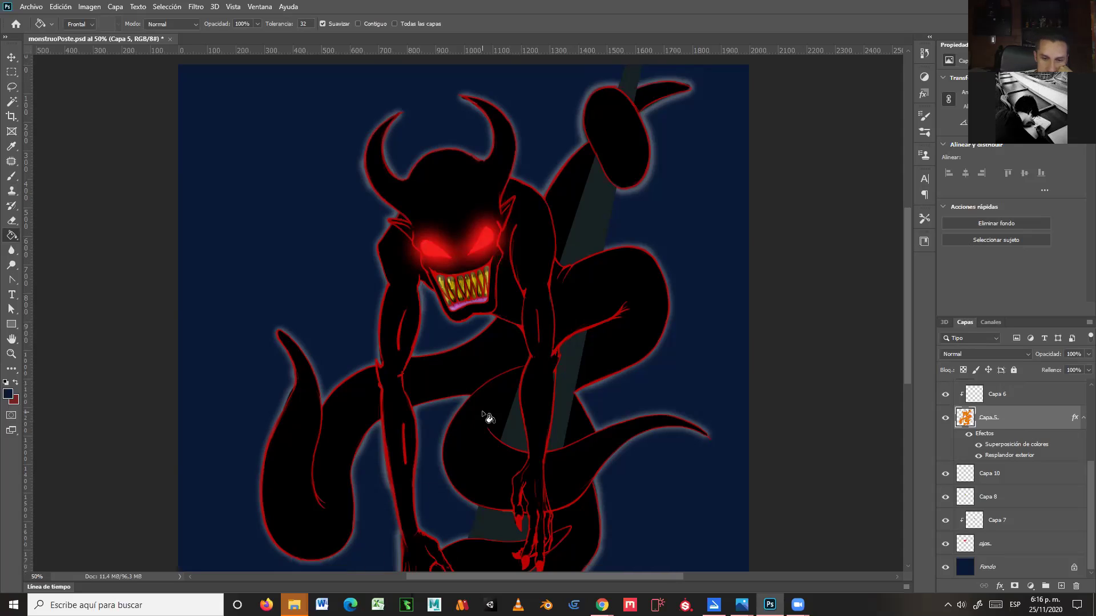
pyautogui.scroll(-3, 491, 417)
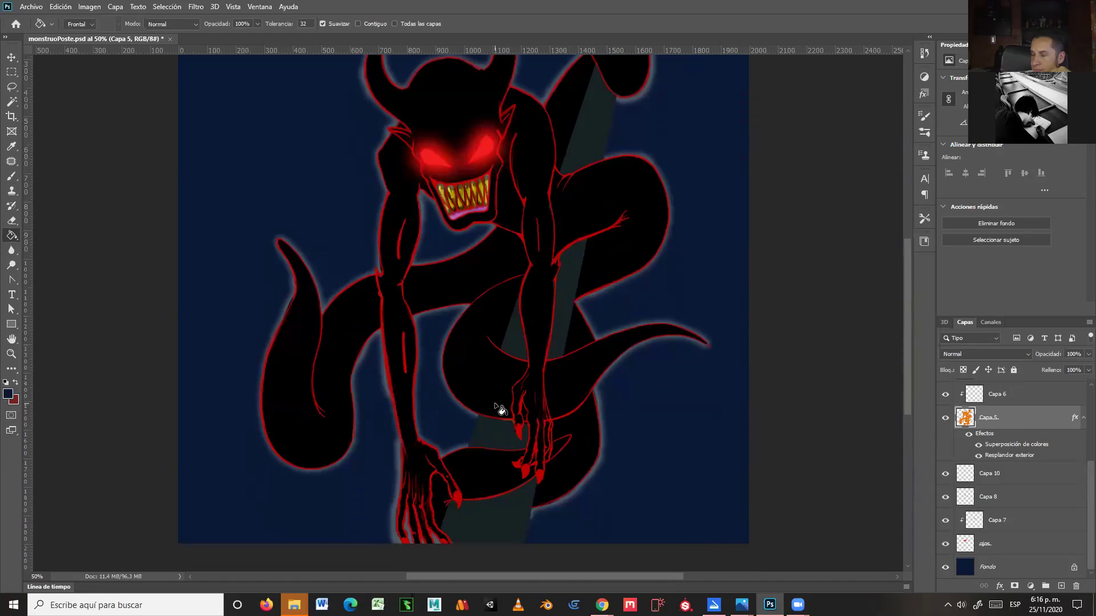
pyautogui.scroll(-1, 497, 411)
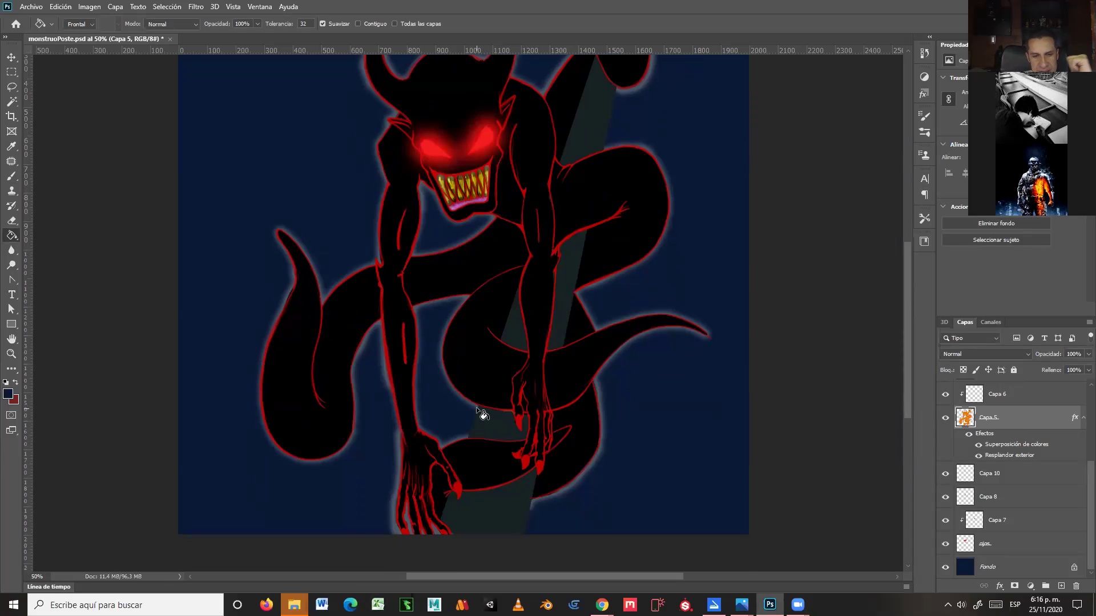
pyautogui.scroll(5, 477, 409)
pyautogui.scroll(1, 477, 409)
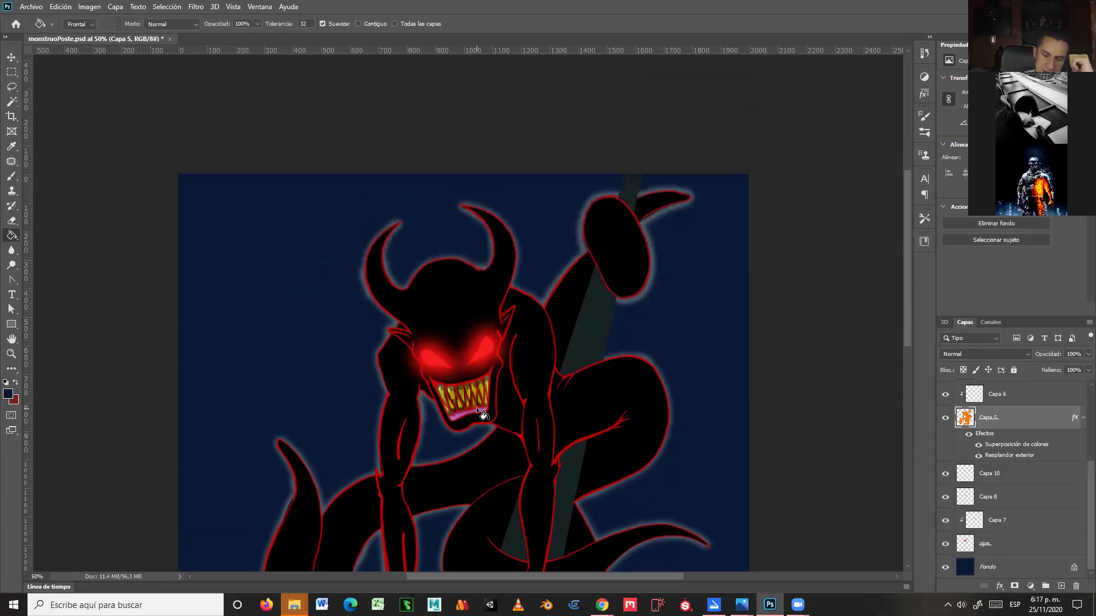
pyautogui.scroll(-3, 477, 409)
pyautogui.scroll(-2, 478, 409)
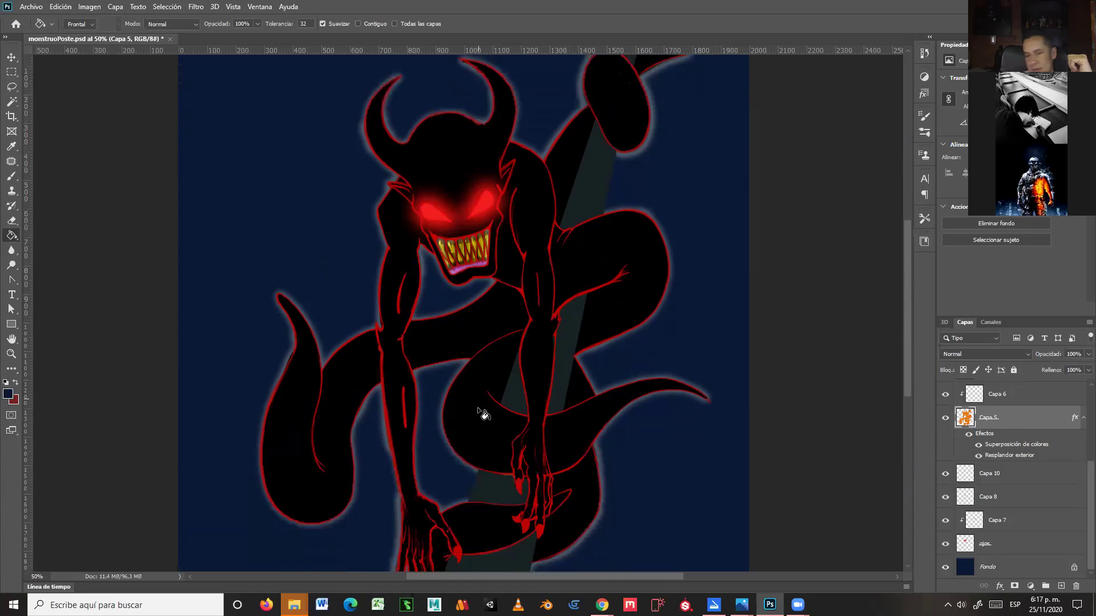
pyautogui.scroll(2, 478, 409)
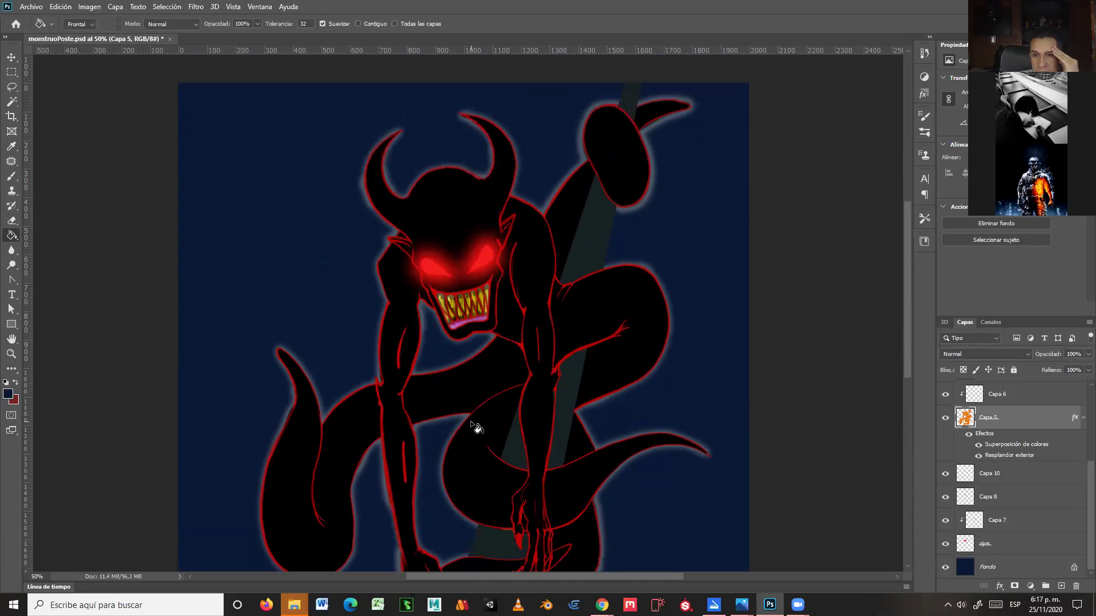
pyautogui.scroll(-2, 476, 427)
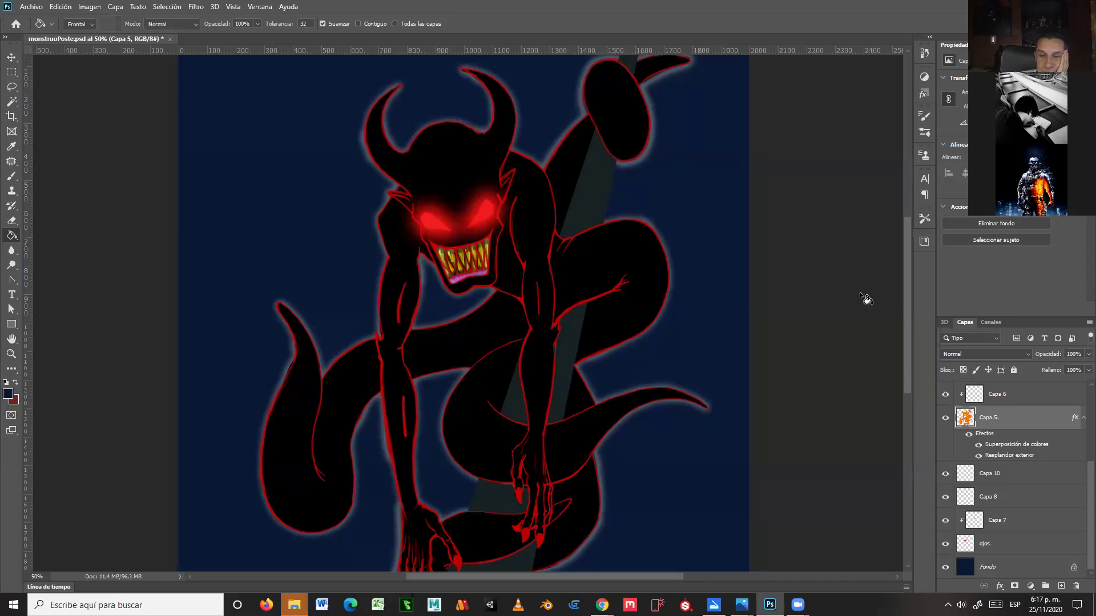
pyautogui.scroll(3, 672, 293)
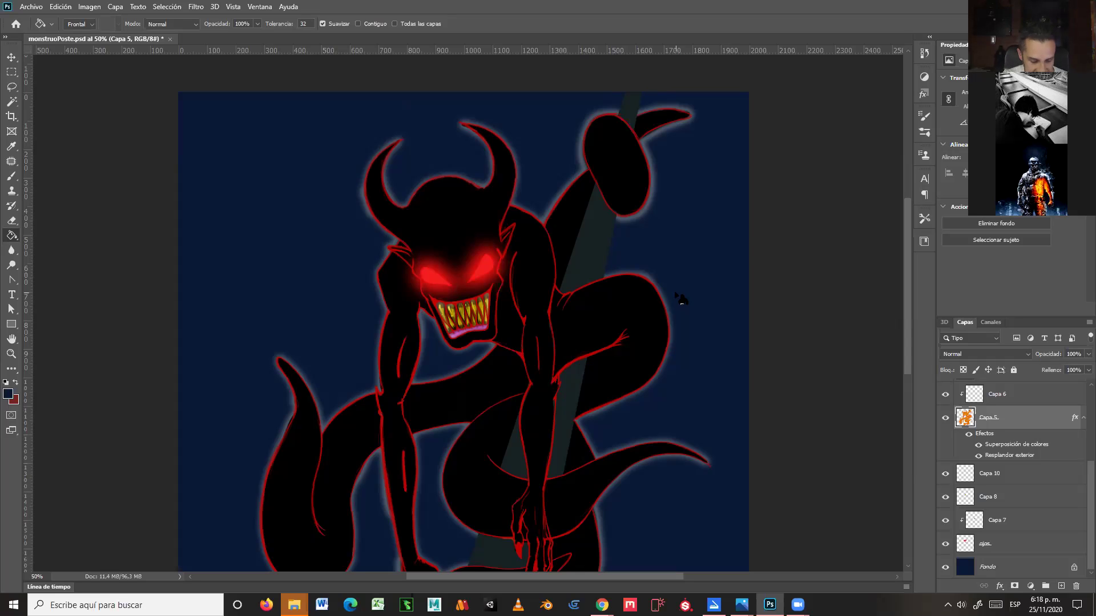
pyautogui.press('space')
pyautogui.moveTo(558, 349)
pyautogui.mouseDown()
pyautogui.moveTo(589, 289)
pyautogui.moveTo(533, 421)
pyautogui.moveTo(571, 362)
pyautogui.mouseUp()
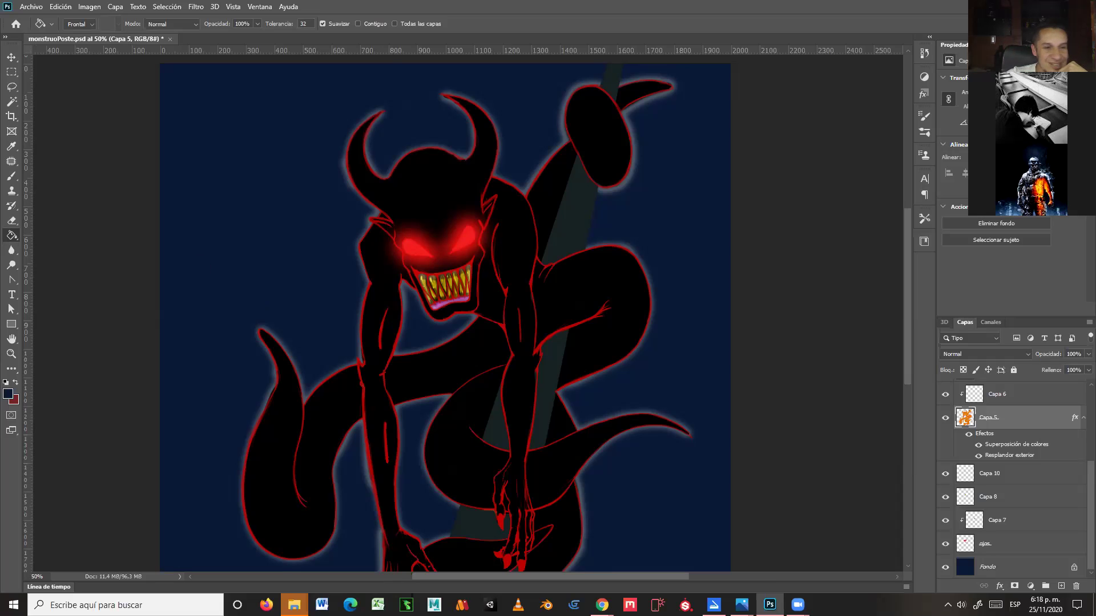
# - Switch to Fotos to view the pencil sketches in P1010038.JPG and return to the monster drawing in Photoshop
pyautogui.hotkey('alt', 'Tab')
pyautogui.click(750, 37)
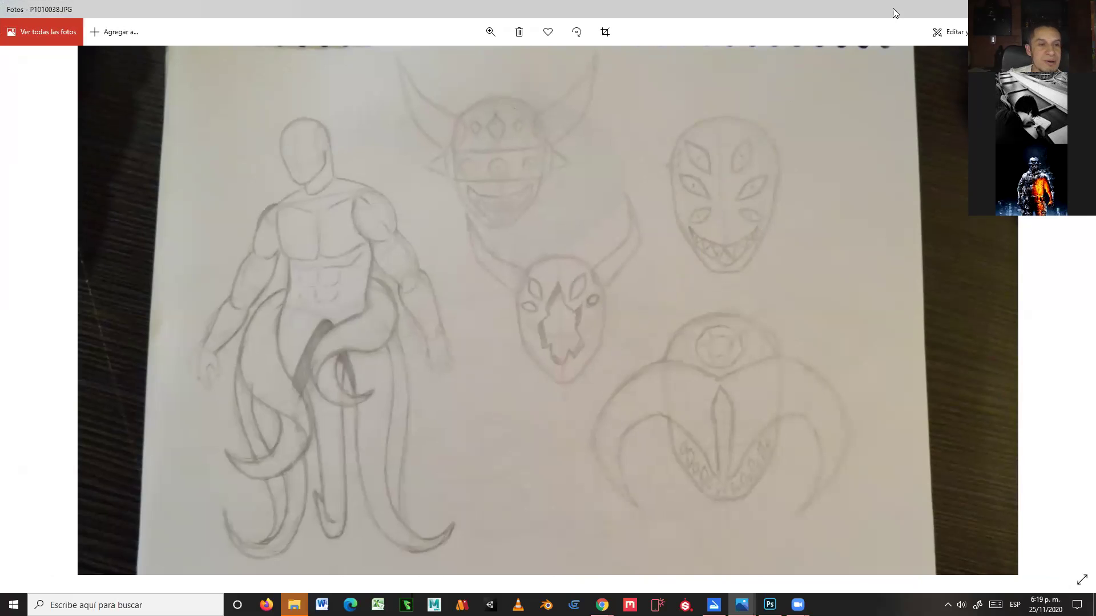
pyautogui.click(1017, 9)
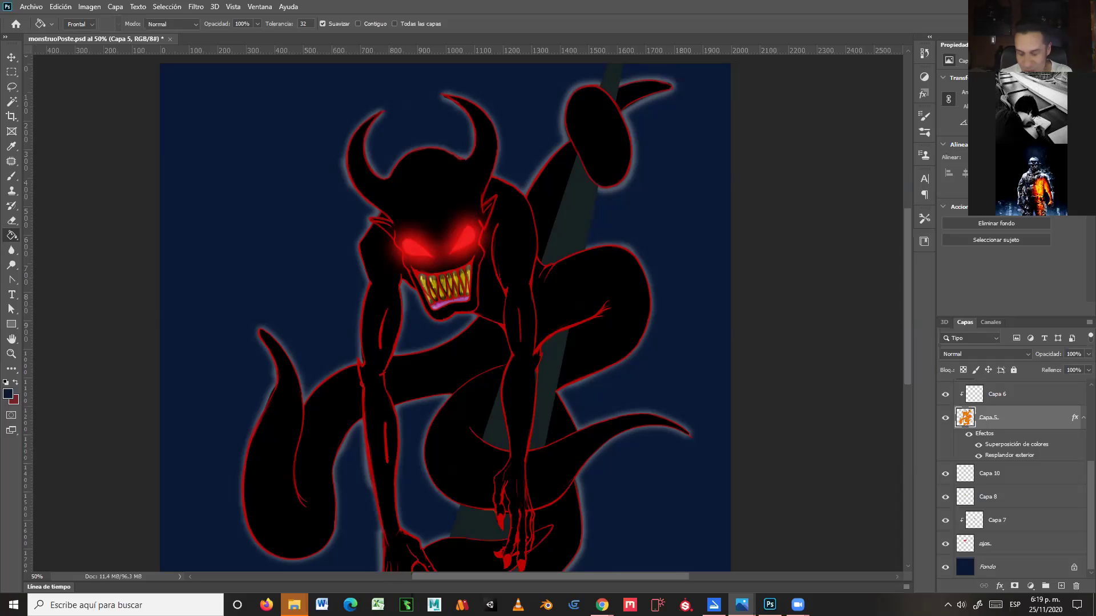
pyautogui.press('space')
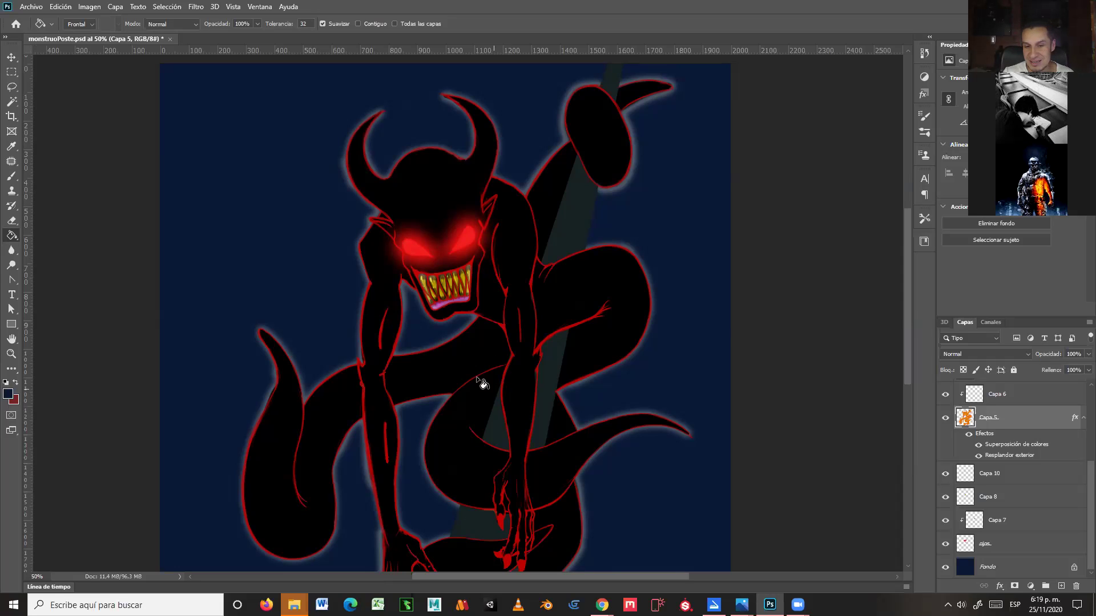
pyautogui.press('space')
pyautogui.press('shift')
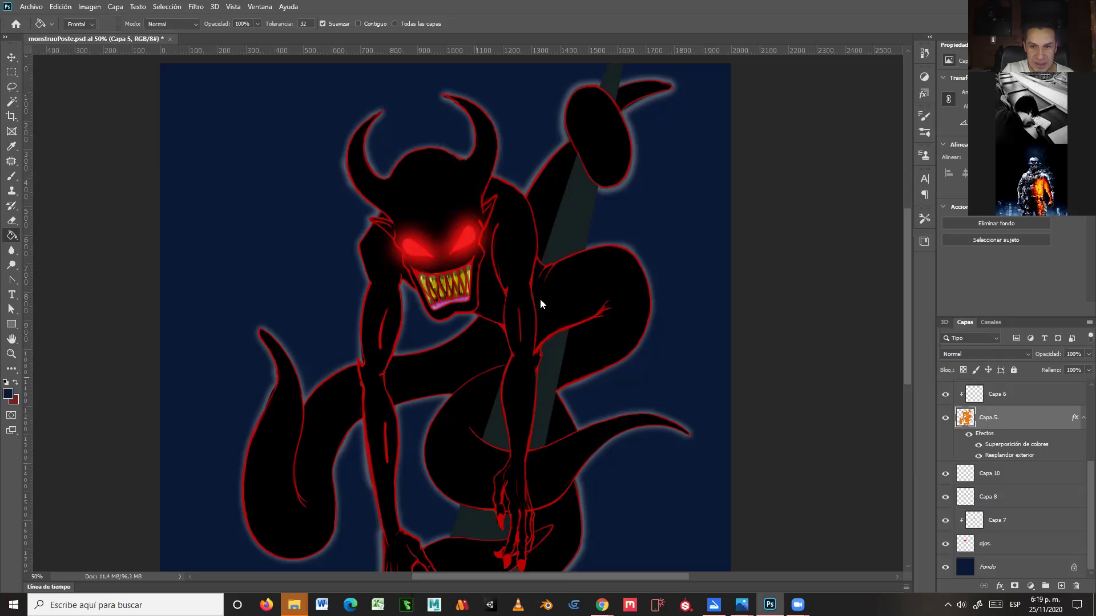
pyautogui.press('shift')
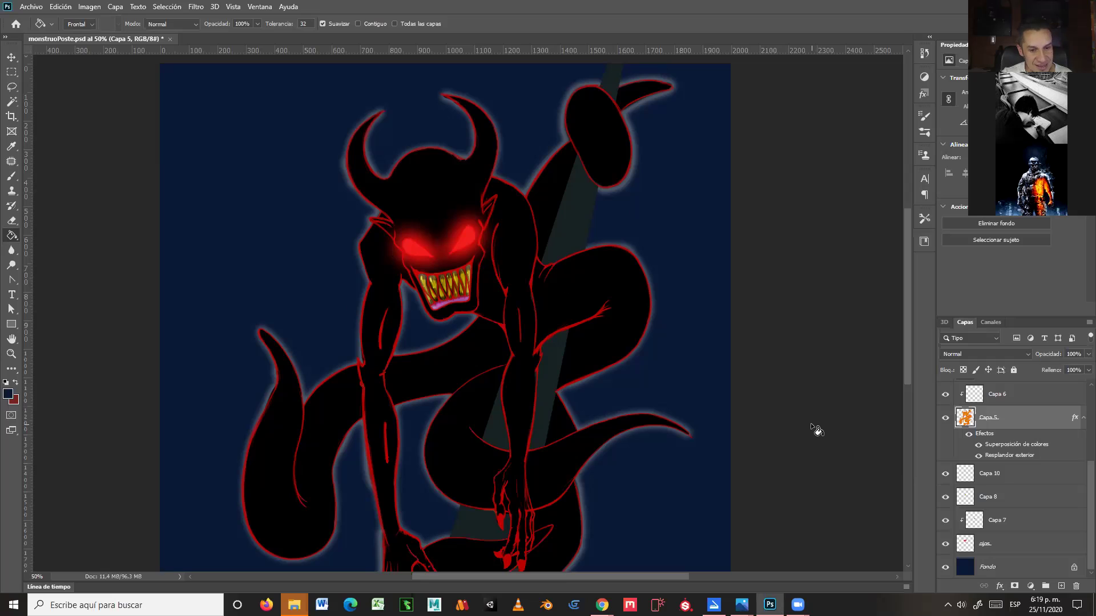
# - Try filling Capa 5's existing pixels with the navy foreground colour, undo it and redo the outer glow edit
pyautogui.hotkey('shift', 'alt', 'BackSpace')
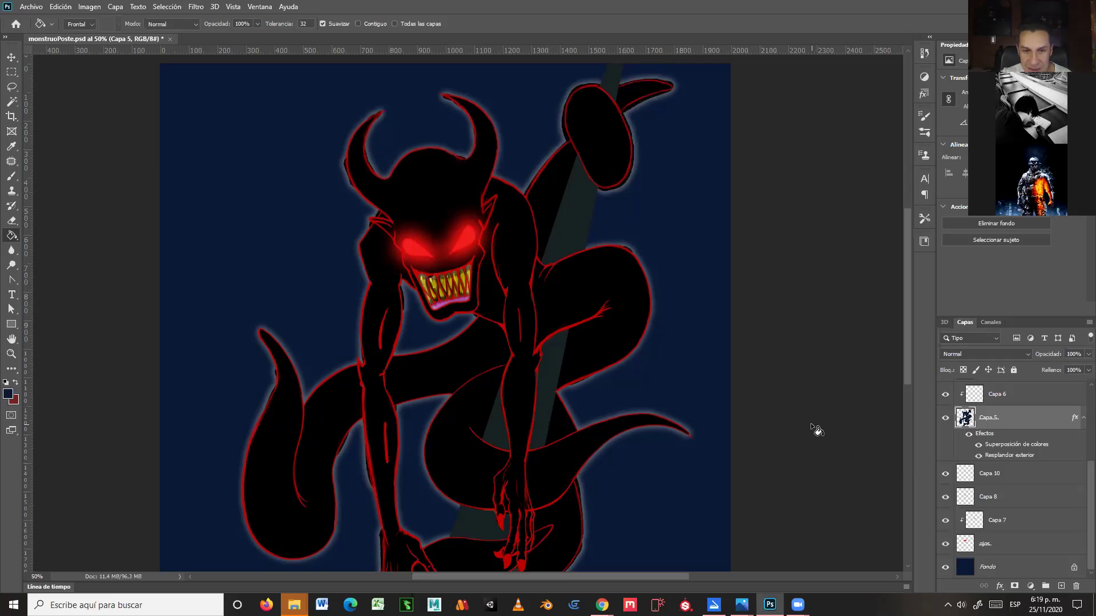
pyautogui.hotkey('ctrl', 'z')
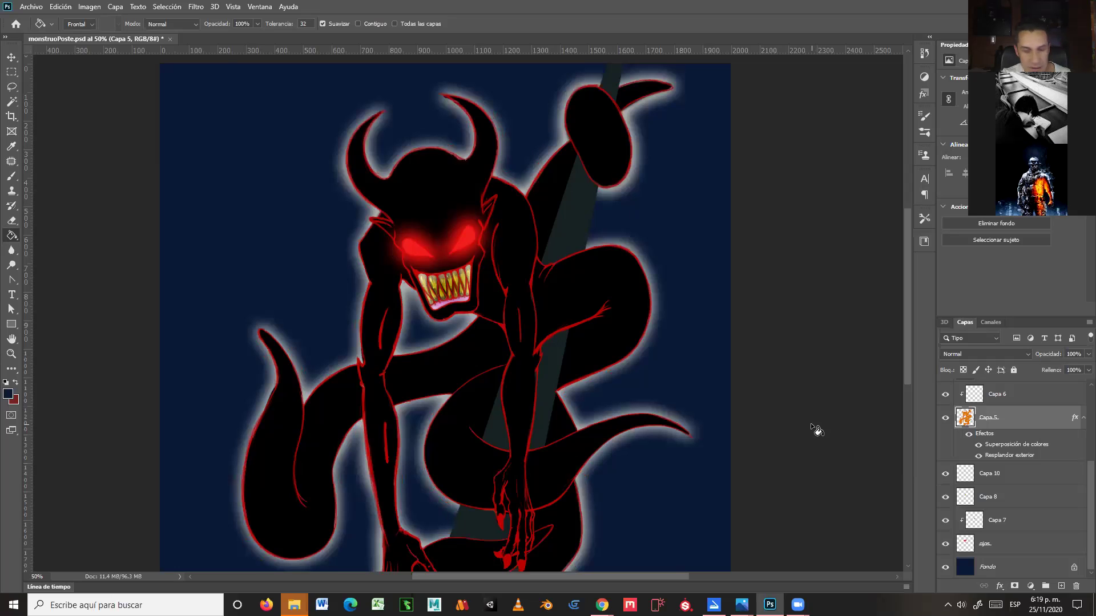
pyautogui.click(61, 7)
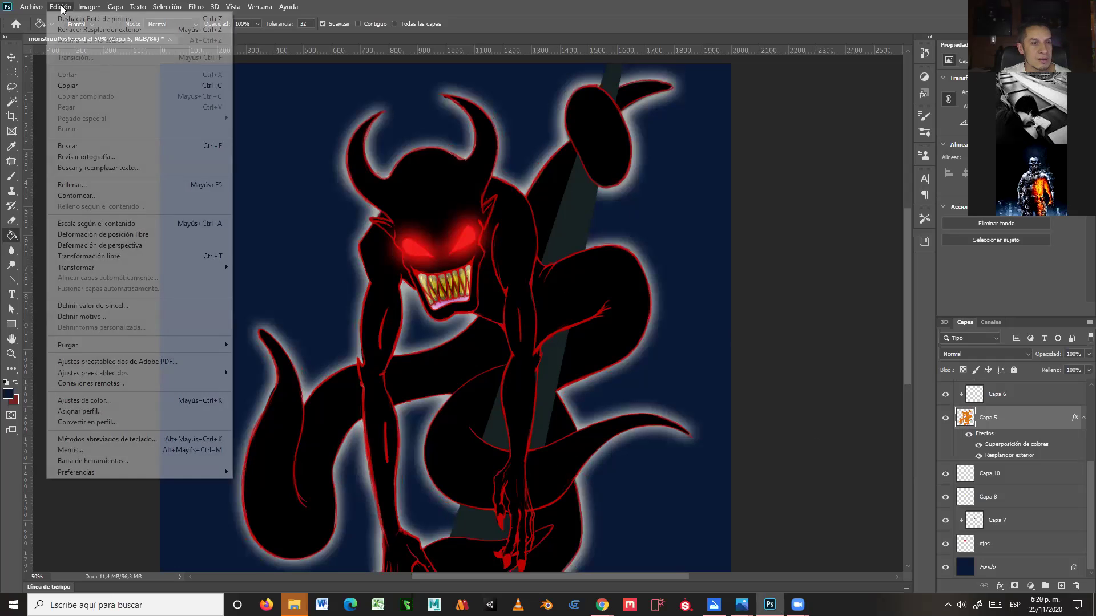
pyautogui.click(74, 30)
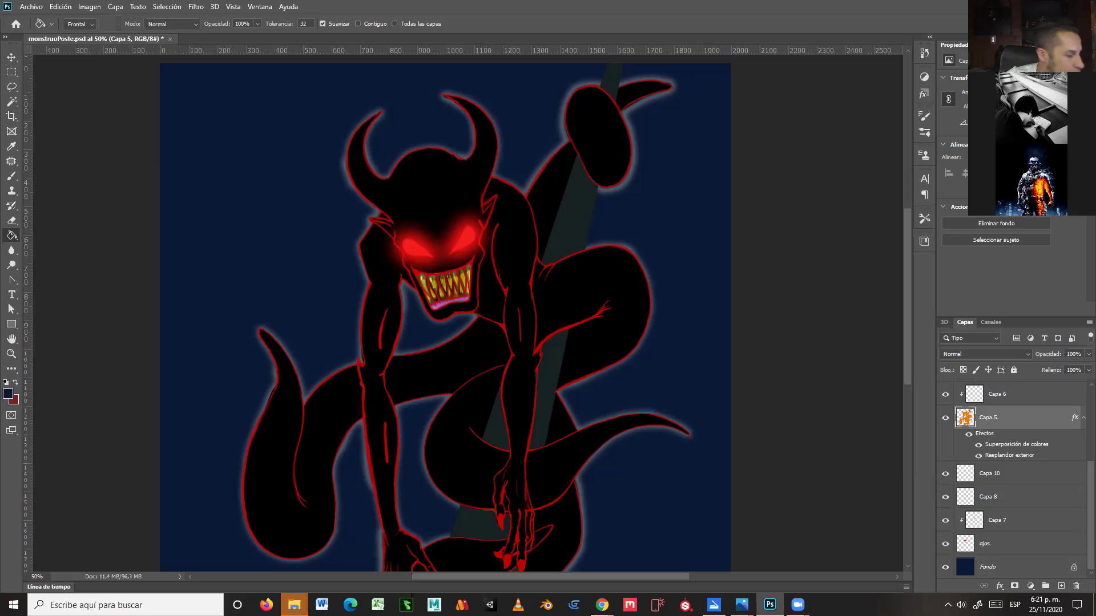
# - Switch to Chrome and open youtube.com
pyautogui.hotkey('alt', 'Tab')
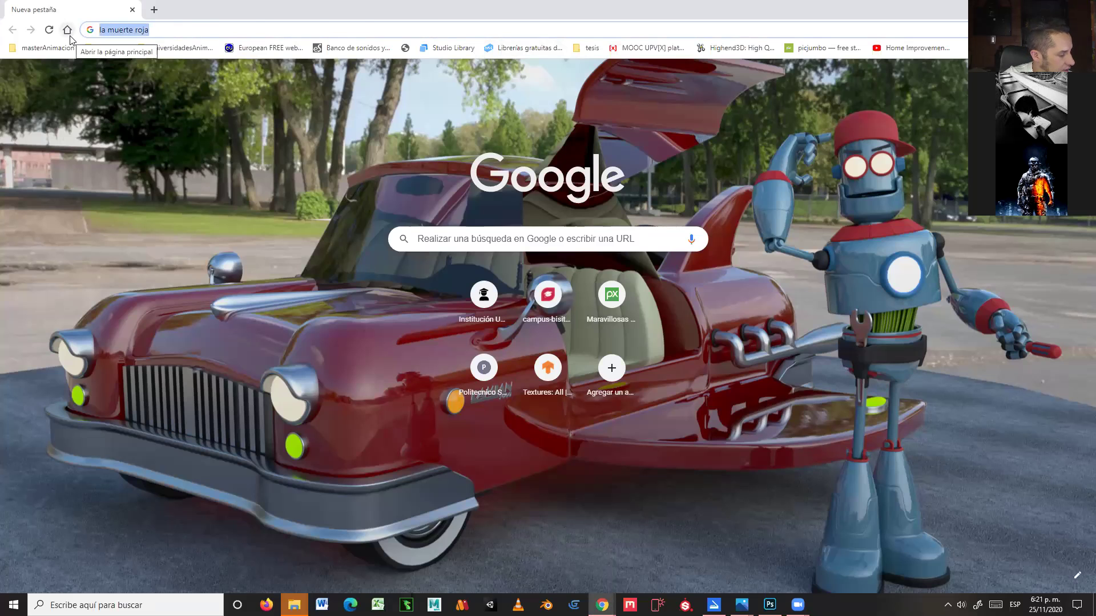
pyautogui.write('youtube.com')
pyautogui.press('Return')
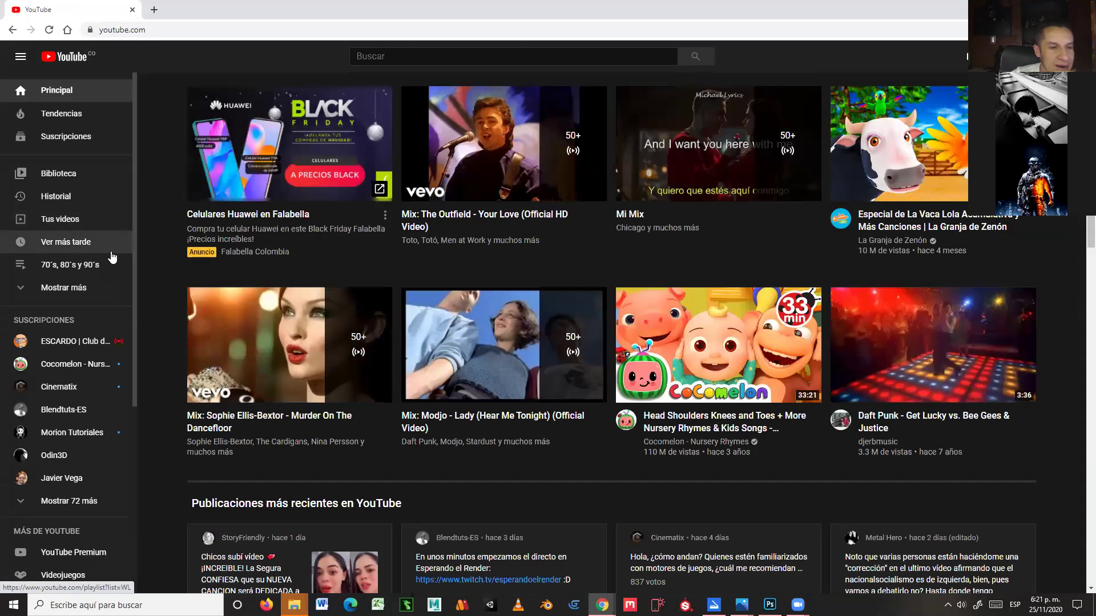
# - Look through the full list of subscriptions and open the Ross Draws channel
pyautogui.click(34, 292)
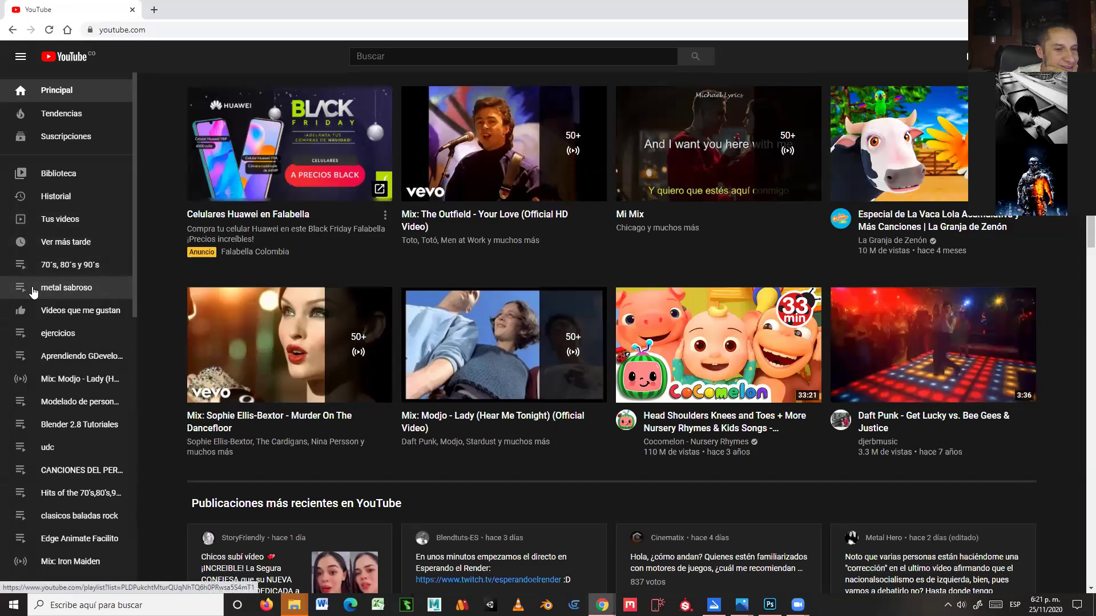
pyautogui.scroll(-10, 66, 269)
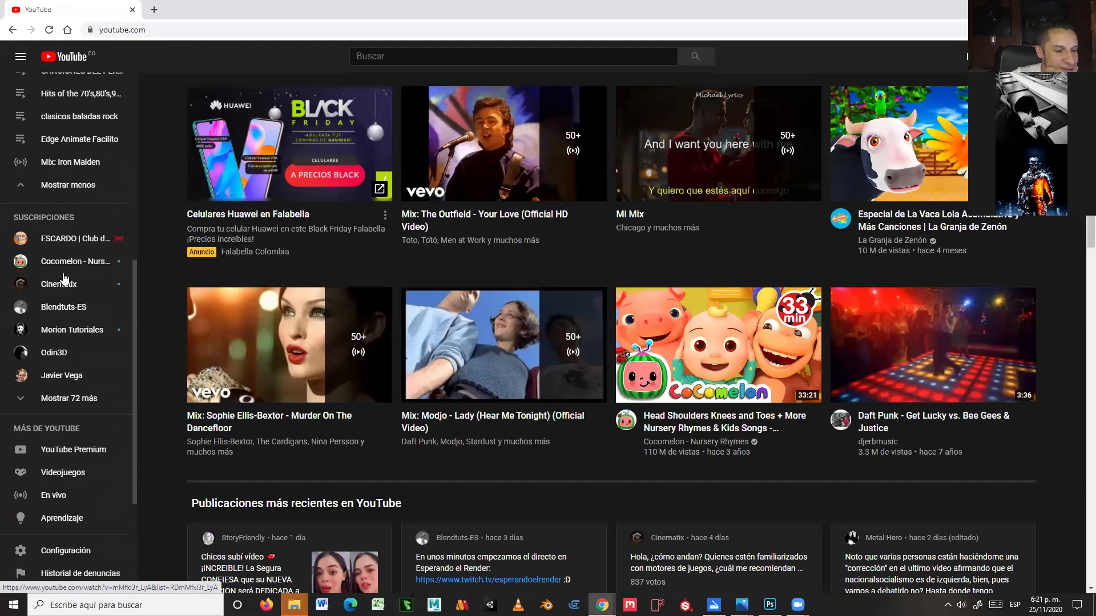
pyautogui.click(67, 212)
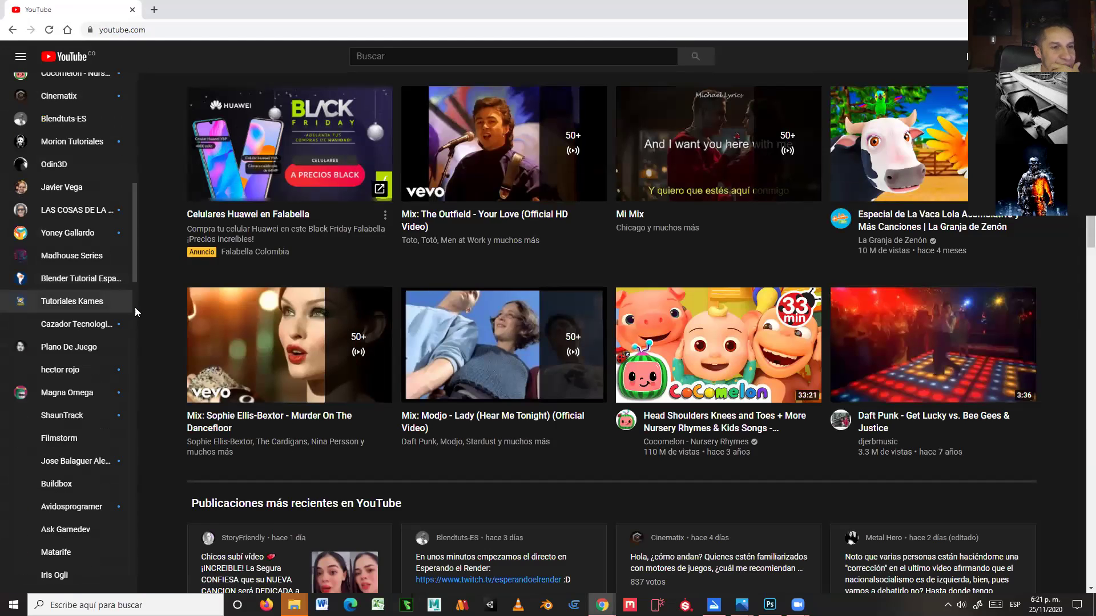
pyautogui.scroll(3, 108, 249)
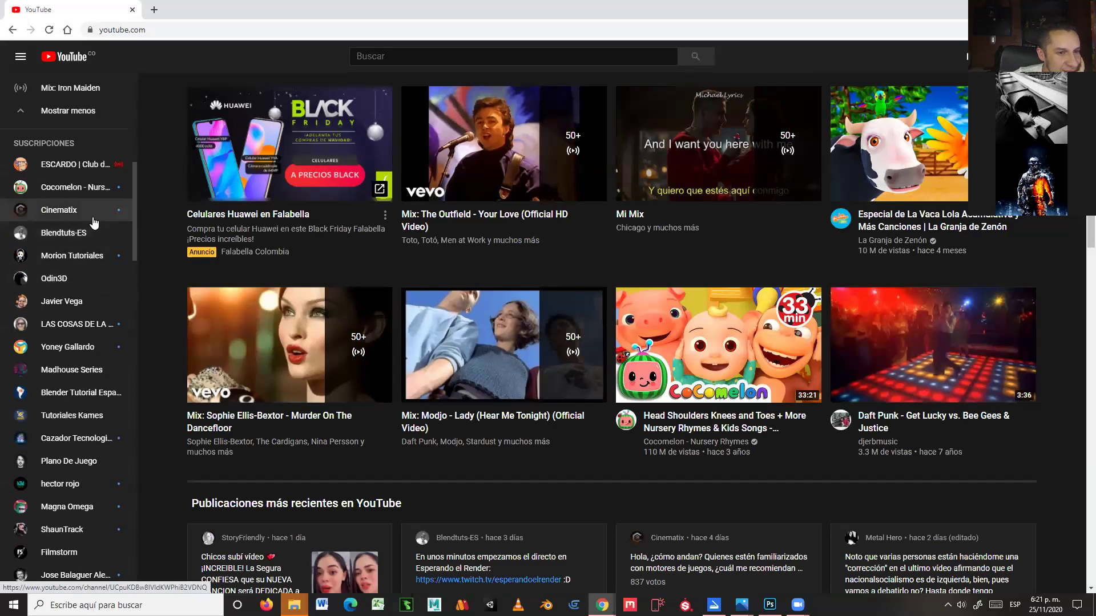
pyautogui.scroll(-5, 92, 252)
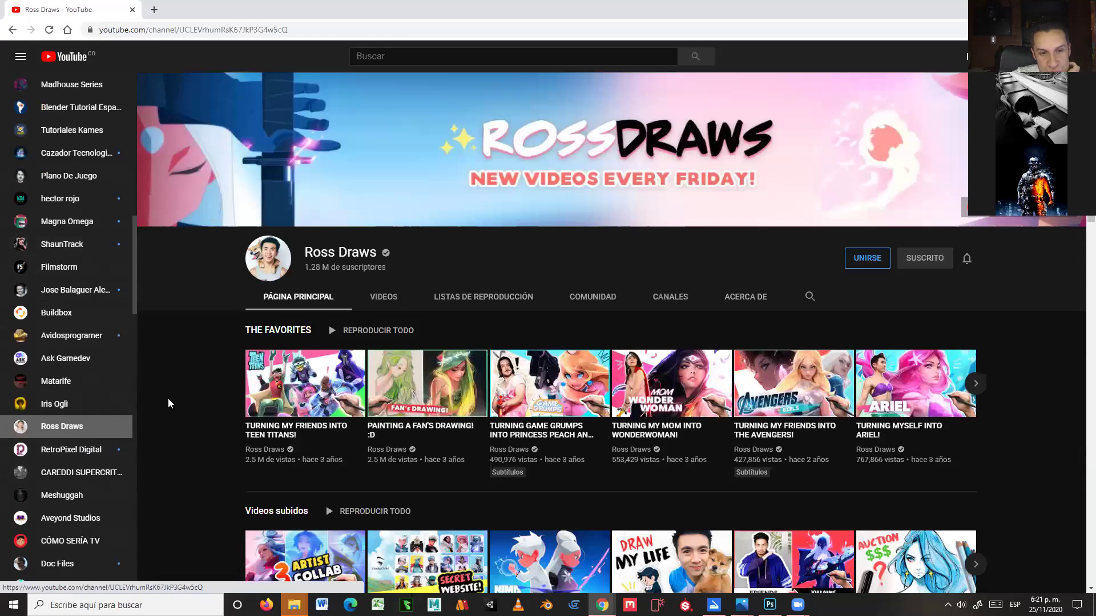
pyautogui.scroll(-1, 271, 308)
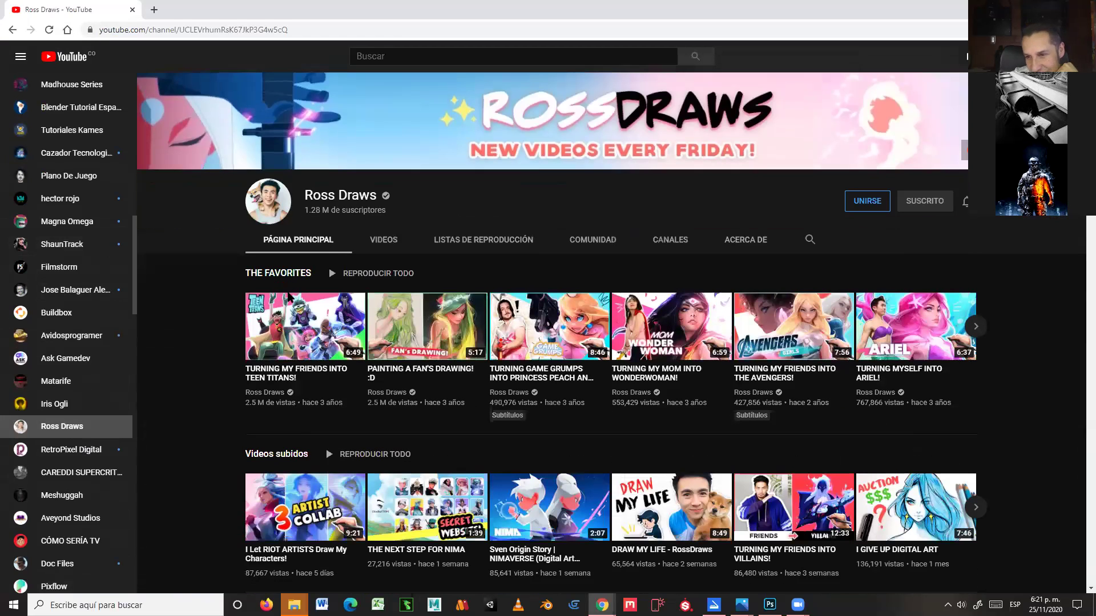
# - Open the video TURNING MYSELF INTO ARIEL!, skip its ad and play it from the digital painting part
pyautogui.click(914, 339)
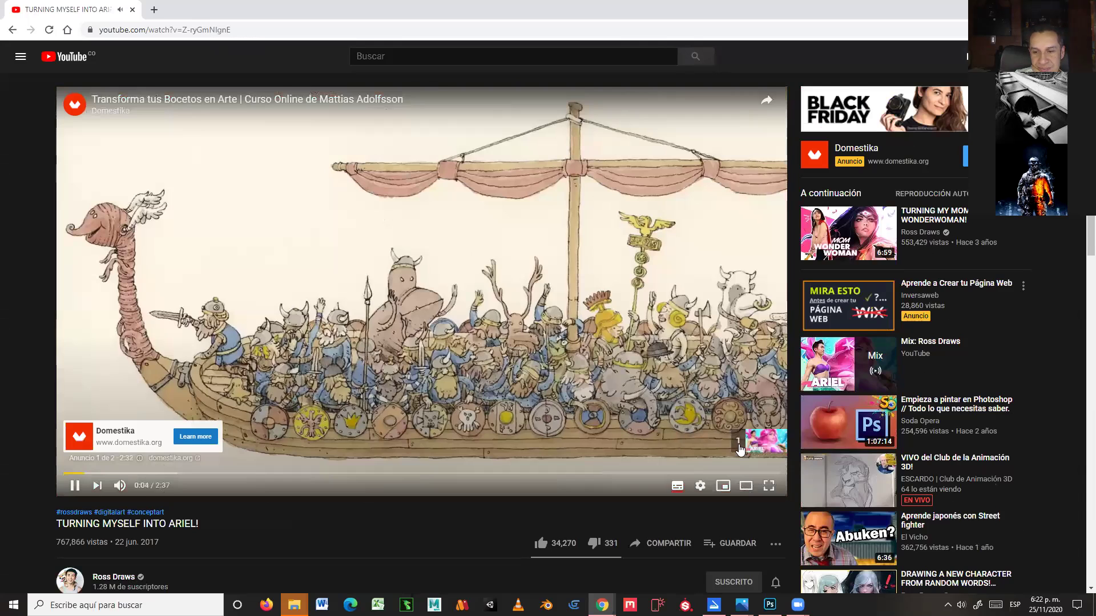
pyautogui.click(742, 444)
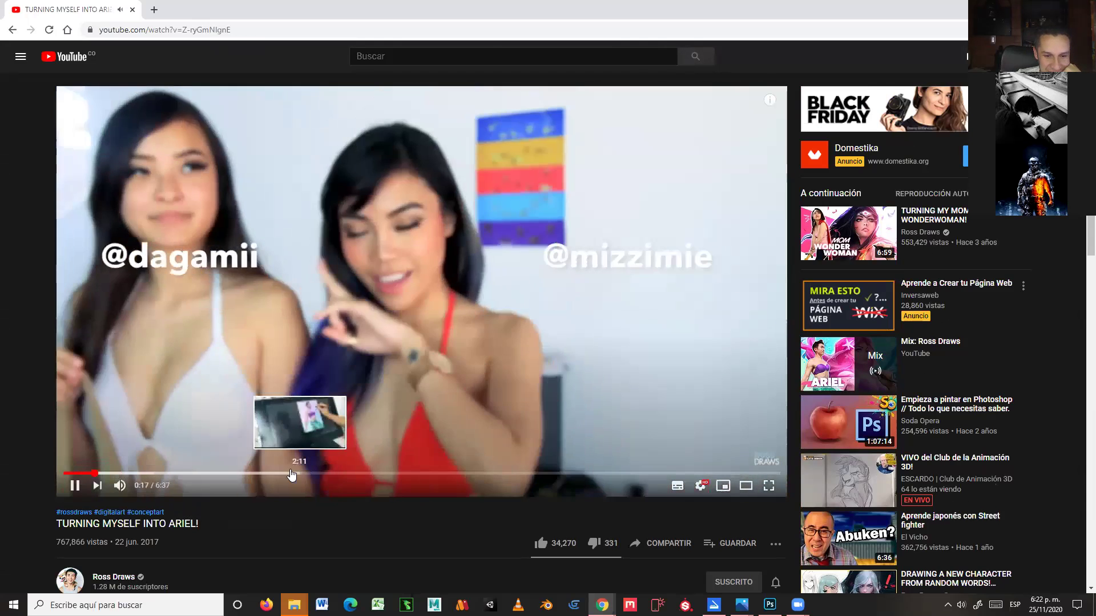
pyautogui.click(250, 474)
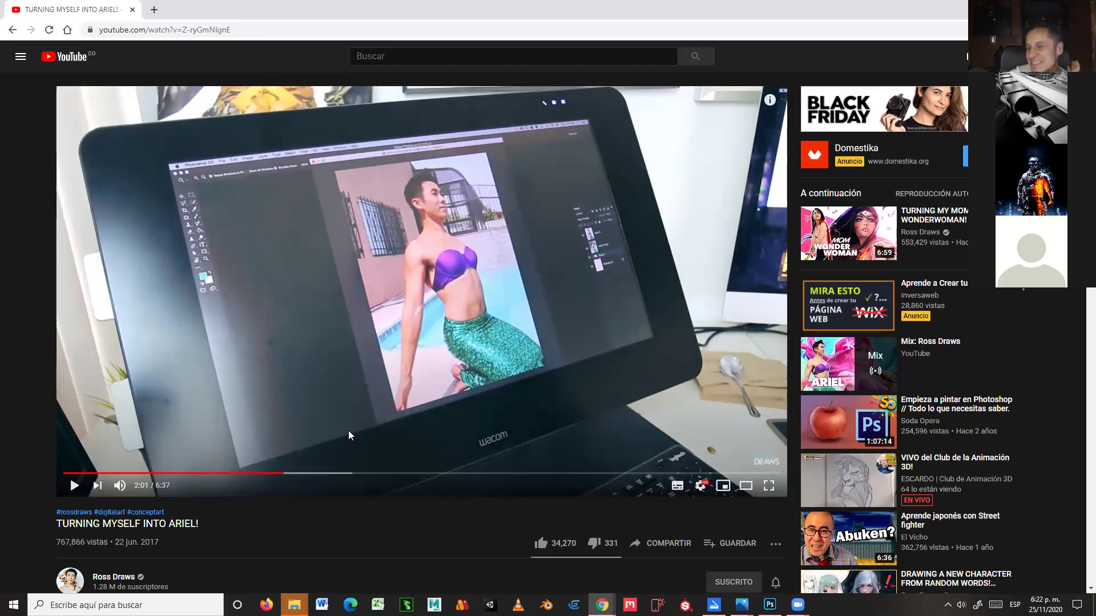
pyautogui.click(342, 377)
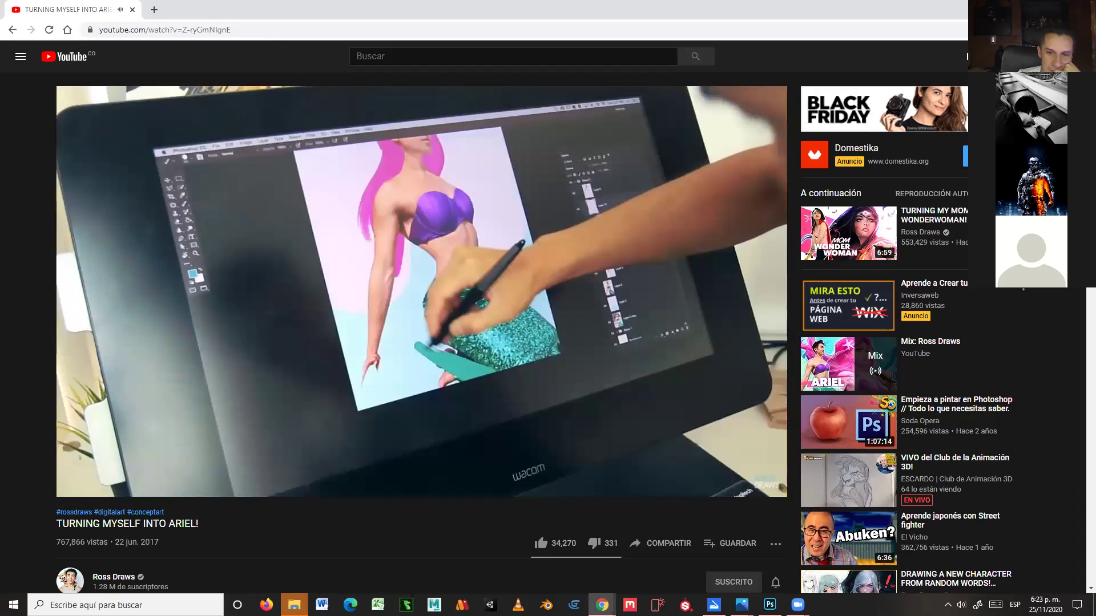
# - Mute the Ariel video and watch how the photo is painted over
pyautogui.moveTo(339, 353)
pyautogui.click(120, 485)
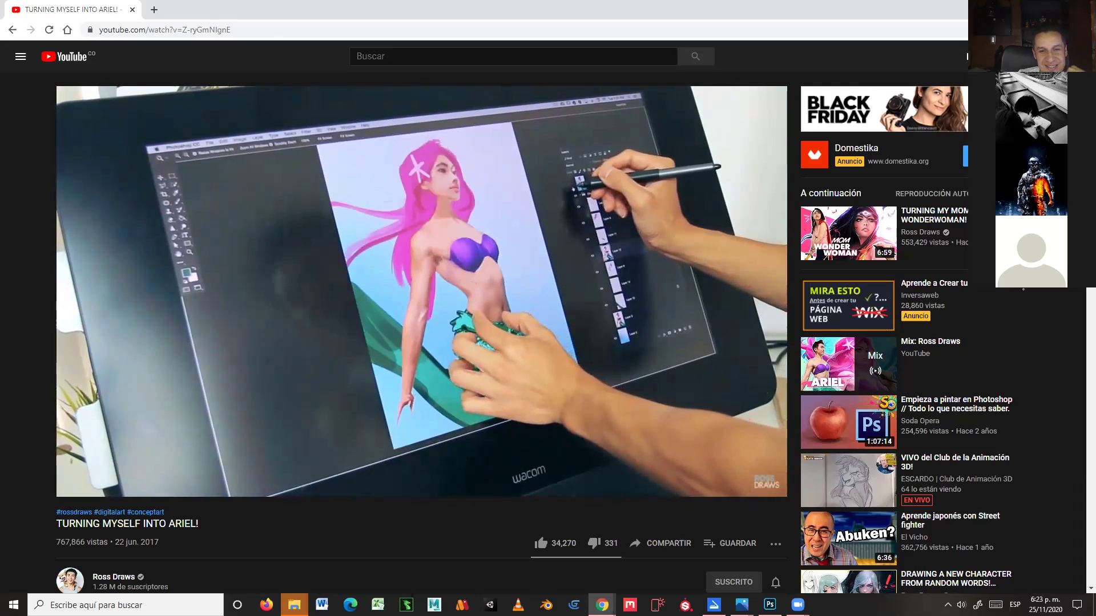
pyautogui.moveTo(360, 360)
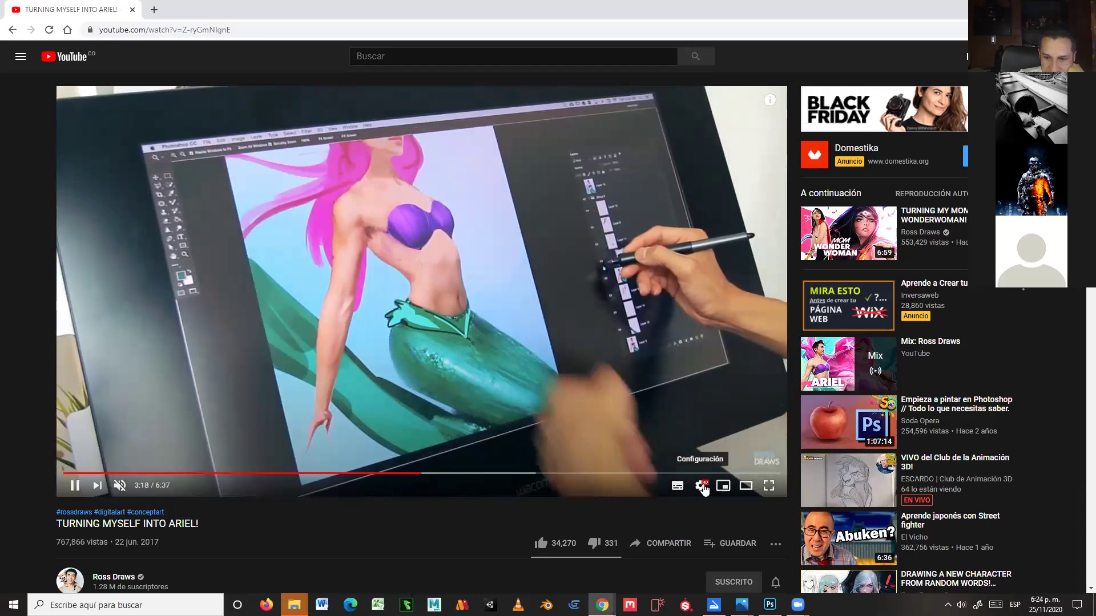
# - Set the Ariel video's playback speed to 2 and watch the rest of the painting process
pyautogui.click(702, 486)
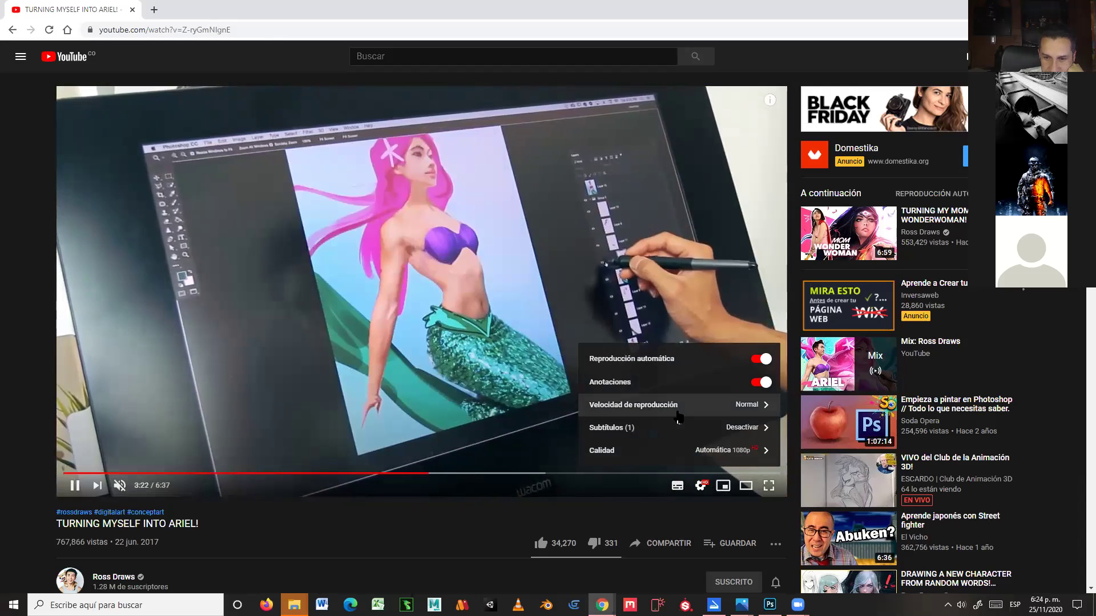
pyautogui.click(678, 408)
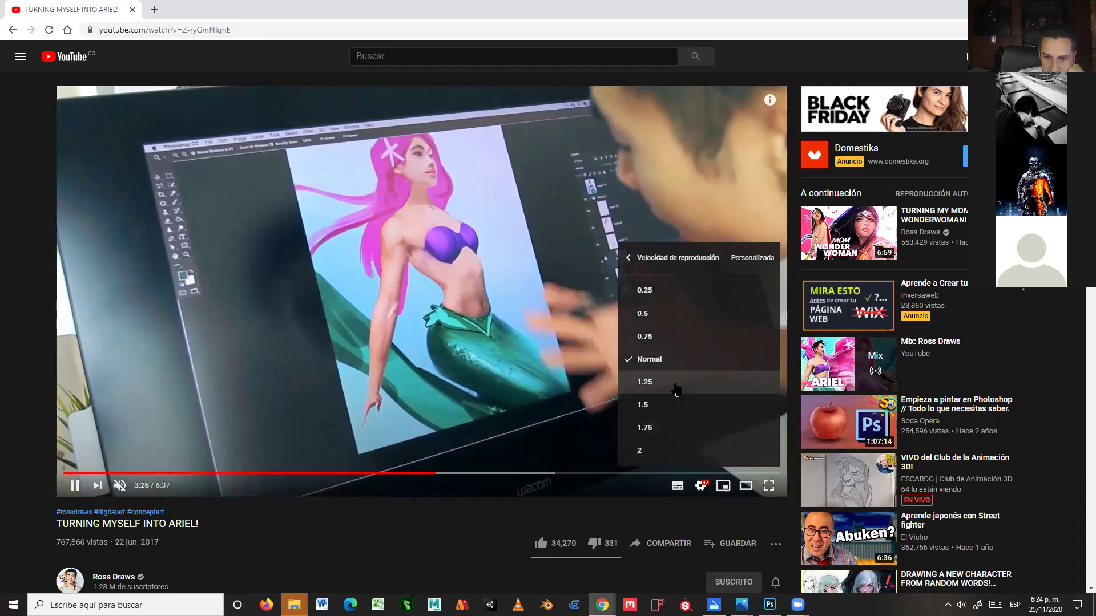
pyautogui.click(662, 451)
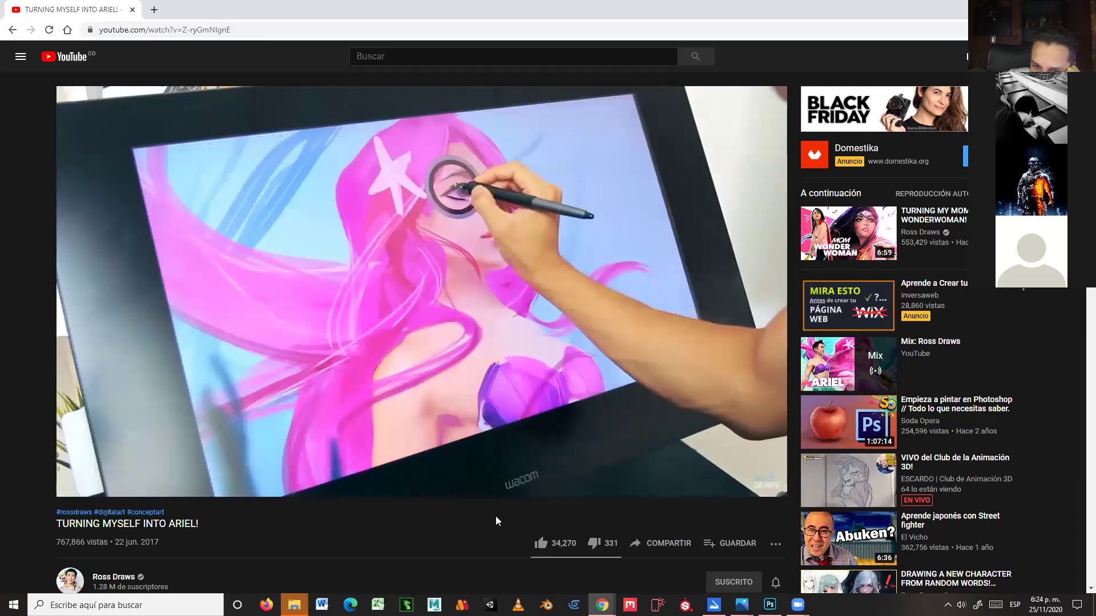
pyautogui.moveTo(475, 404)
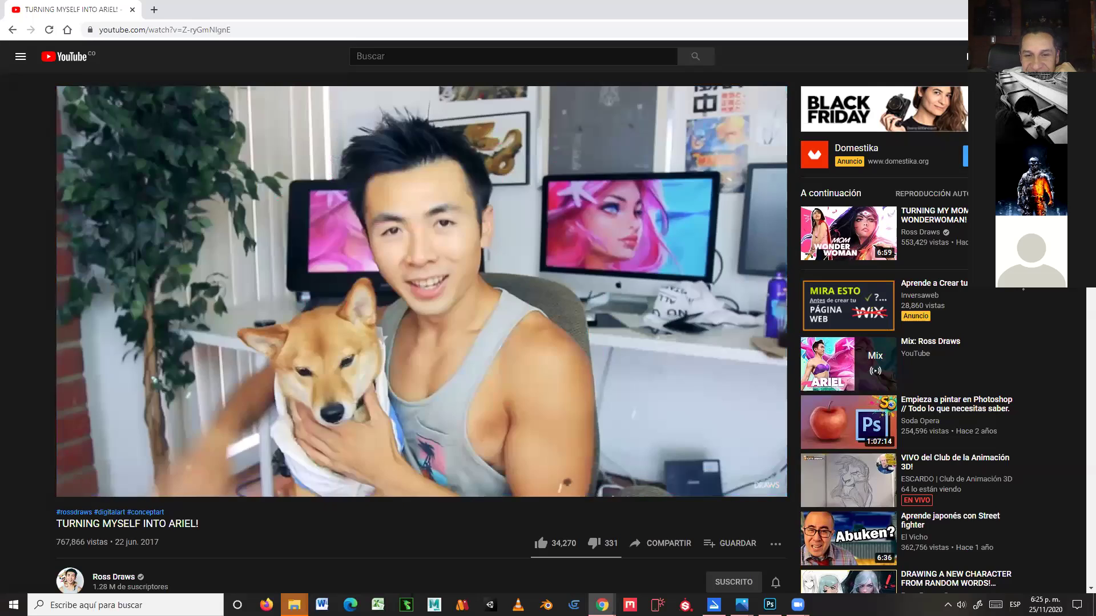
pyautogui.moveTo(634, 464)
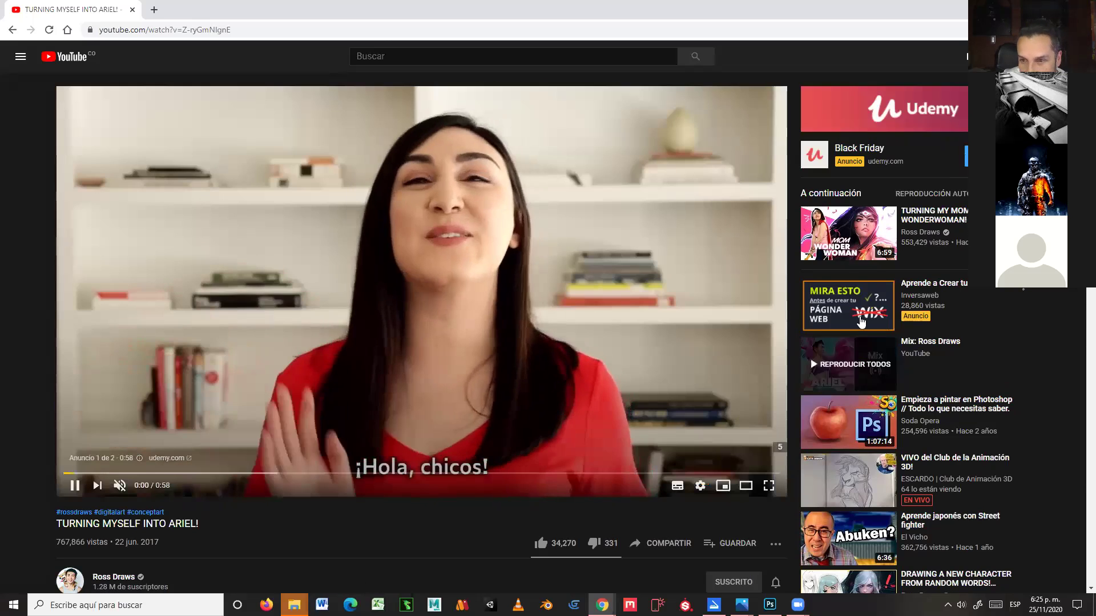
# - Open the video TURNING MY MOM INTO WONDERWOMAN!, skip its ad and watch the painting process, jumping ahead to 4:15
pyautogui.click(858, 257)
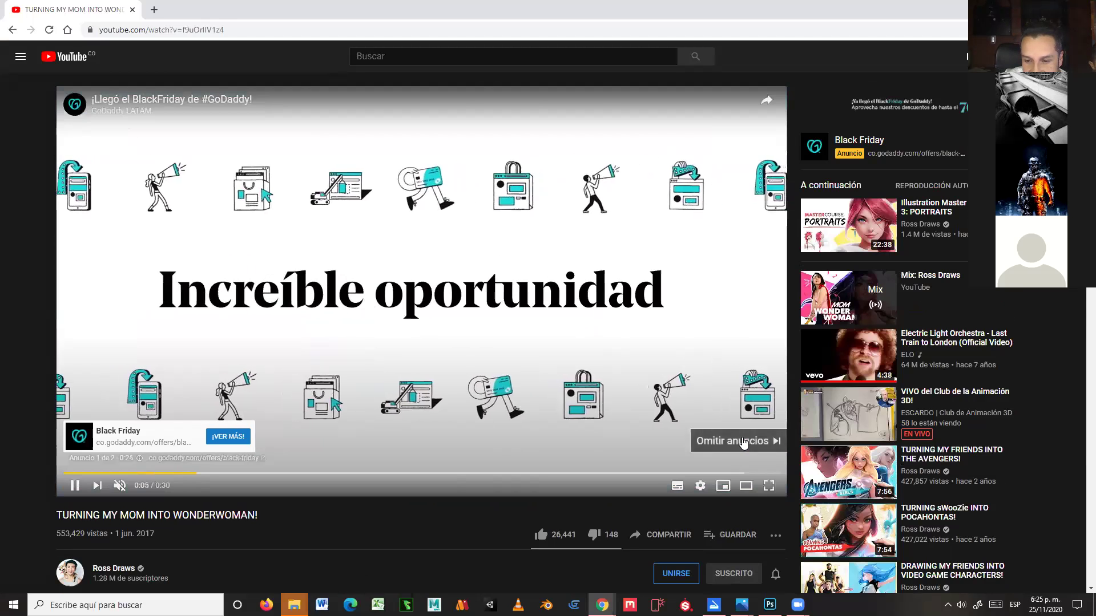
pyautogui.click(742, 441)
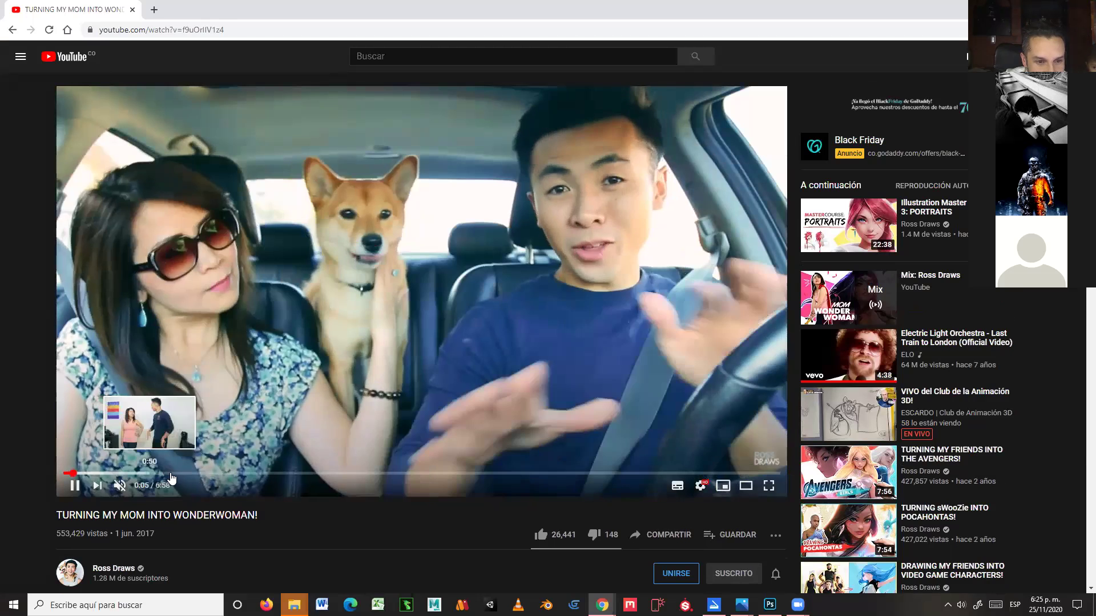
pyautogui.click(182, 474)
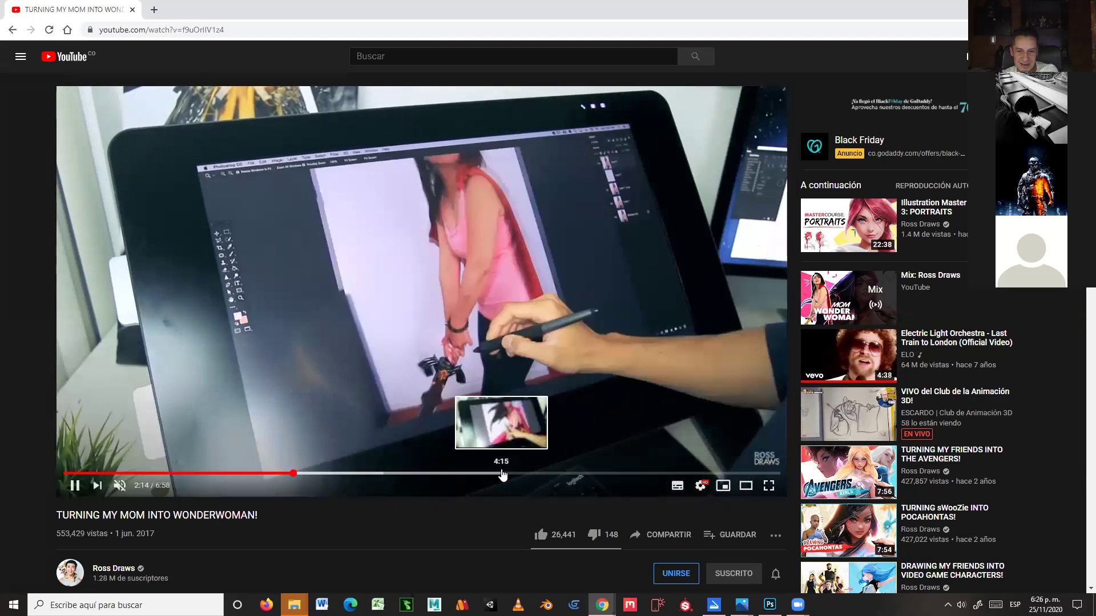
pyautogui.click(502, 473)
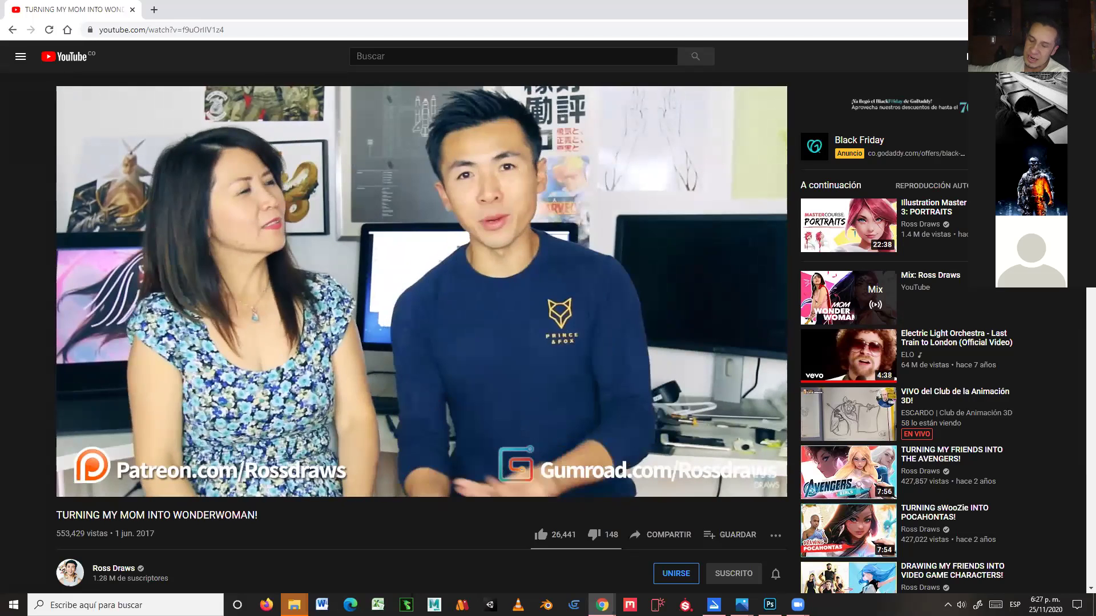
pyautogui.moveTo(403, 138)
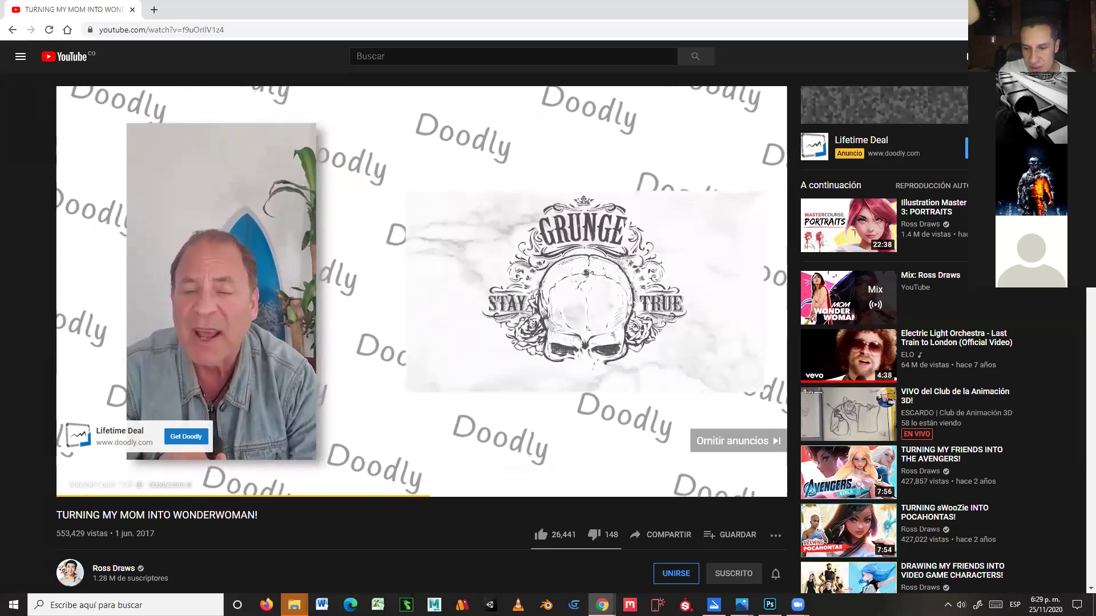
# - Switch to Photoshop and check the image size of monstruoPoste.psd with the dimensions shown in centimetres
pyautogui.click(769, 604)
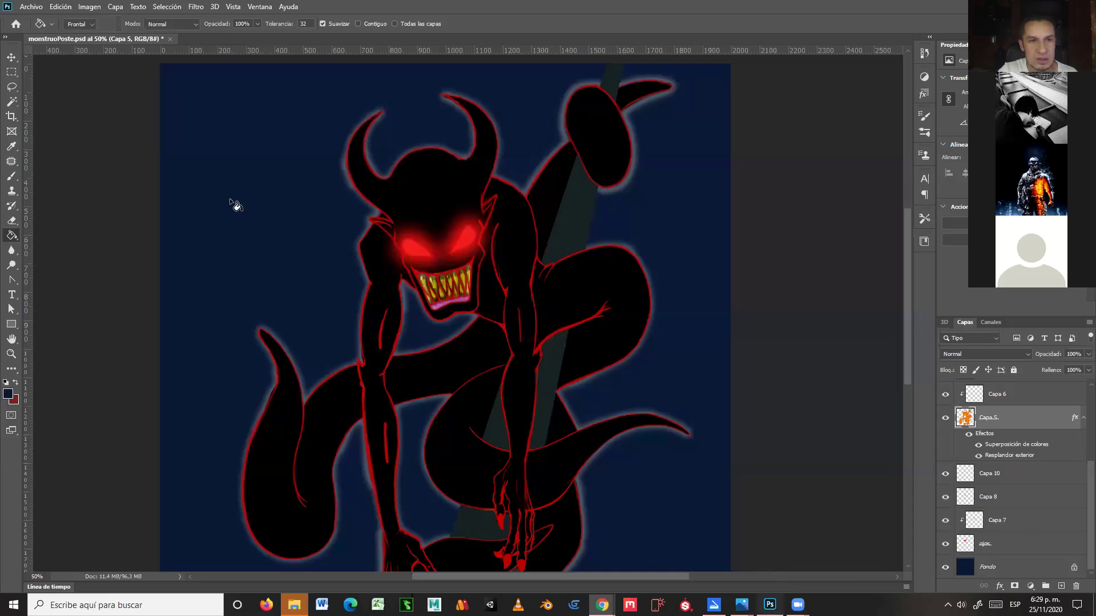
pyautogui.click(81, 6)
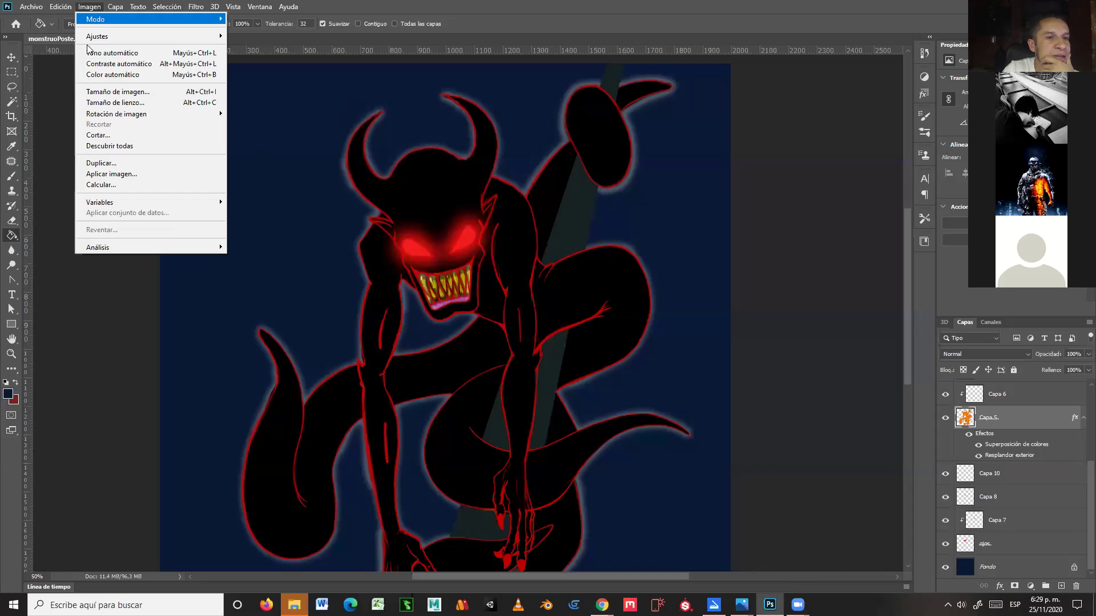
pyautogui.click(123, 94)
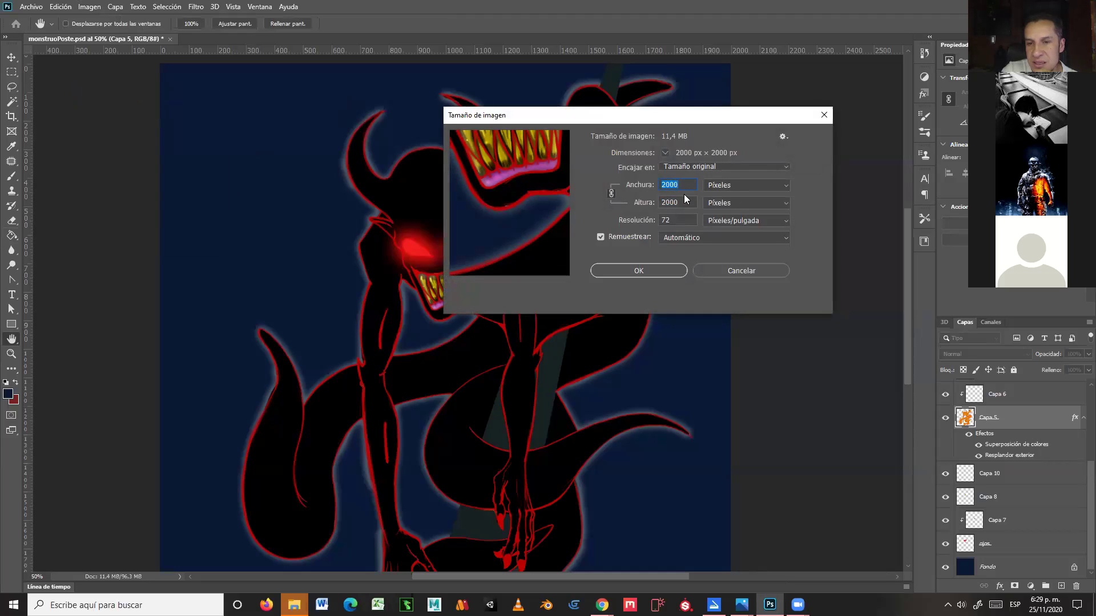
pyautogui.click(729, 185)
pyautogui.click(733, 224)
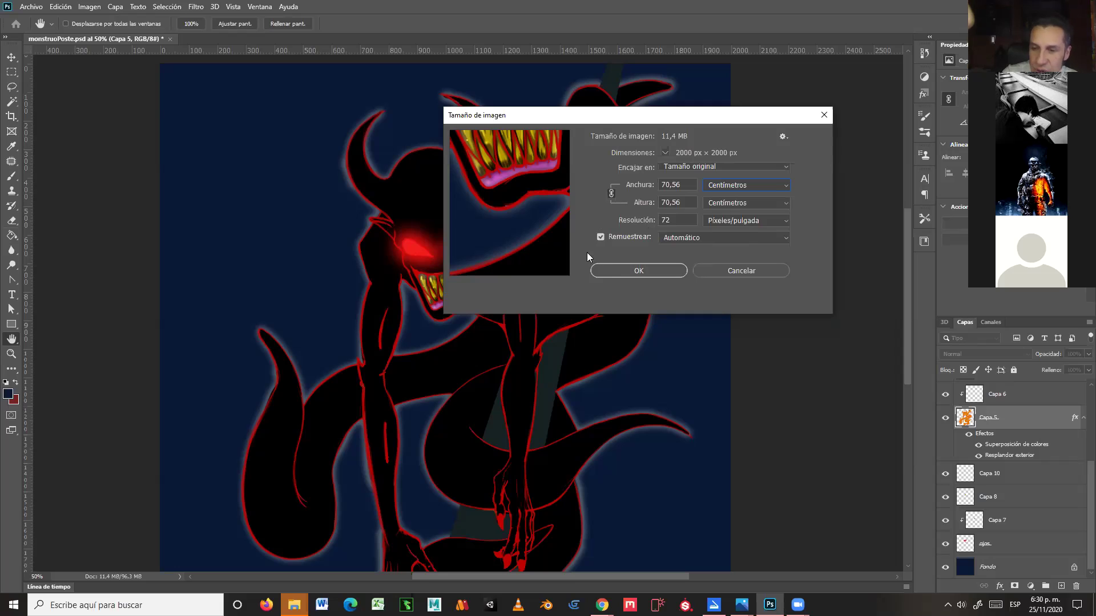
pyautogui.click(619, 272)
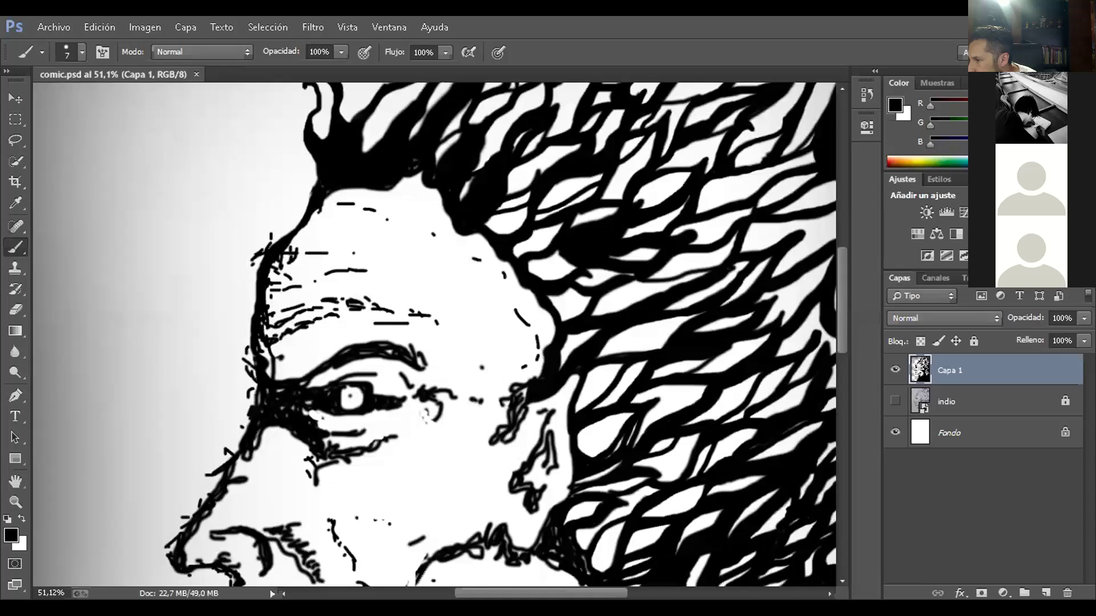
# - Examine the black-and-white ink drawing in comic.psd at about 32% zoom, from the hair and eyes down to the neck and shoulders
pyautogui.scroll(-1, 568, 261)
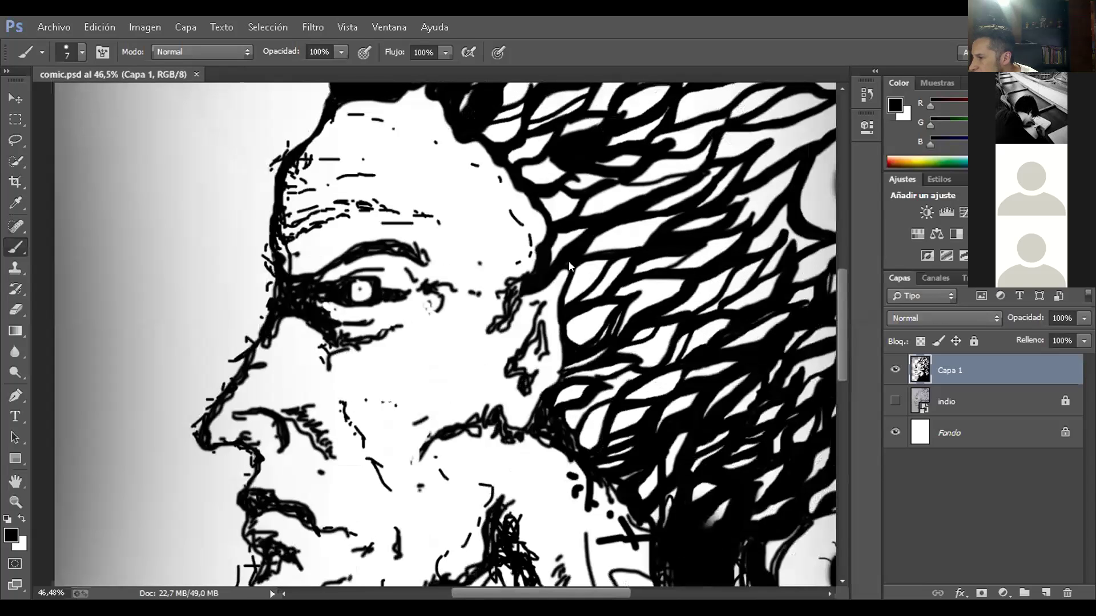
pyautogui.scroll(-4, 568, 261)
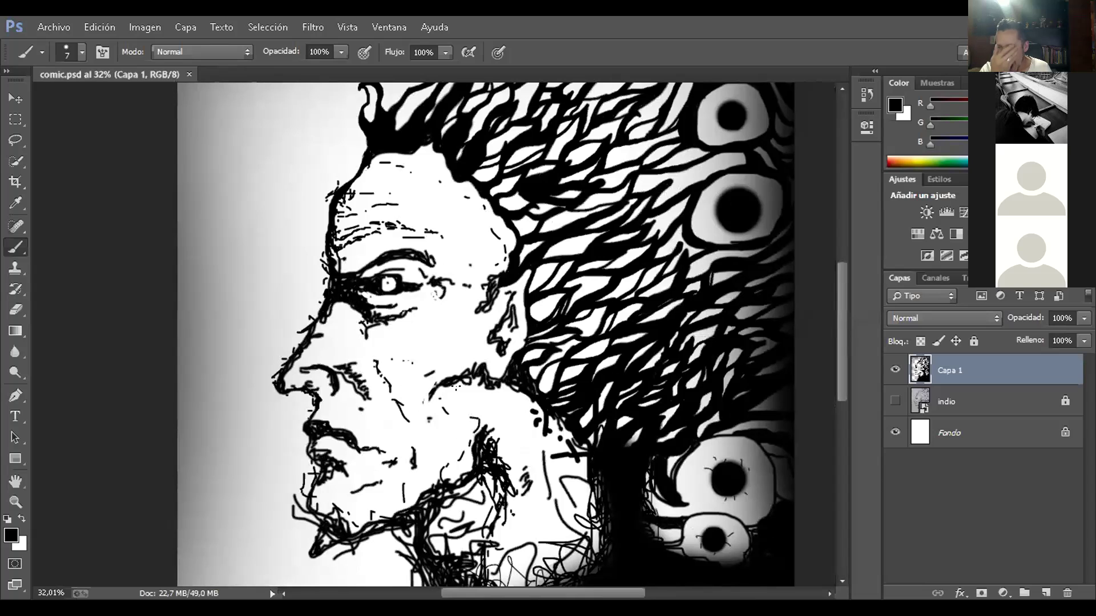
pyautogui.moveTo(502, 258); pyautogui.dragTo(500, 257)
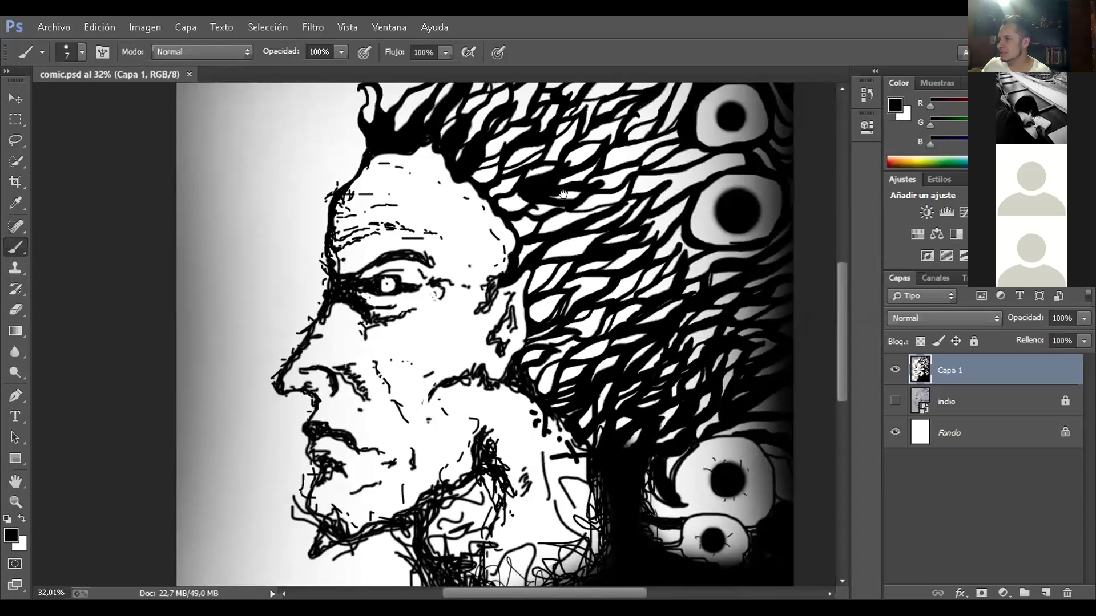
pyautogui.moveTo(563, 194); pyautogui.dragTo(494, 120)
pyautogui.moveTo(530, 231); pyautogui.dragTo(616, 168)
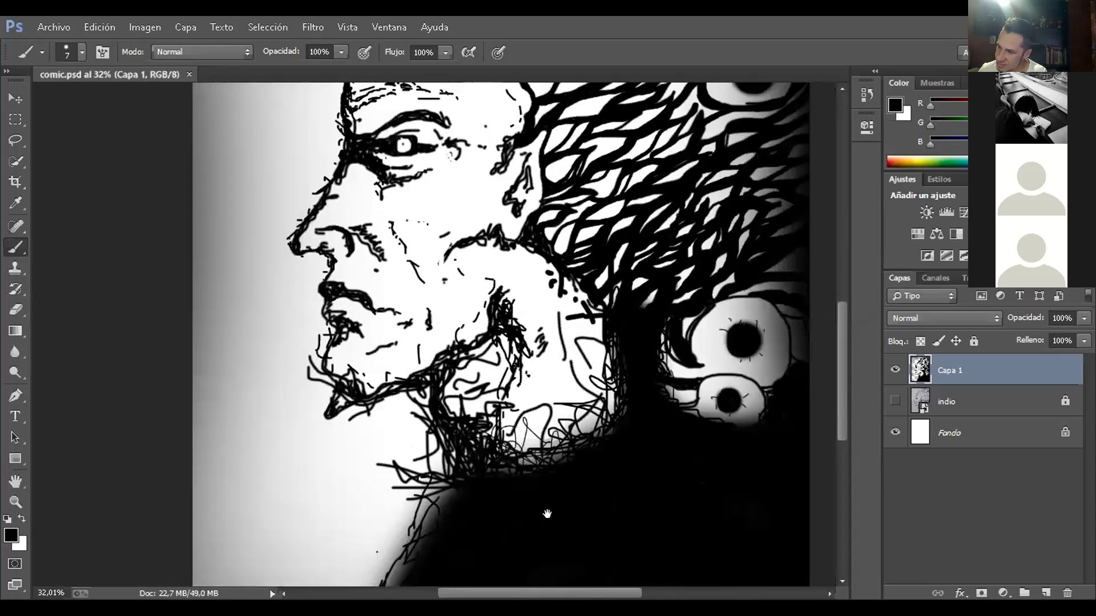
pyautogui.moveTo(546, 514); pyautogui.dragTo(536, 460)
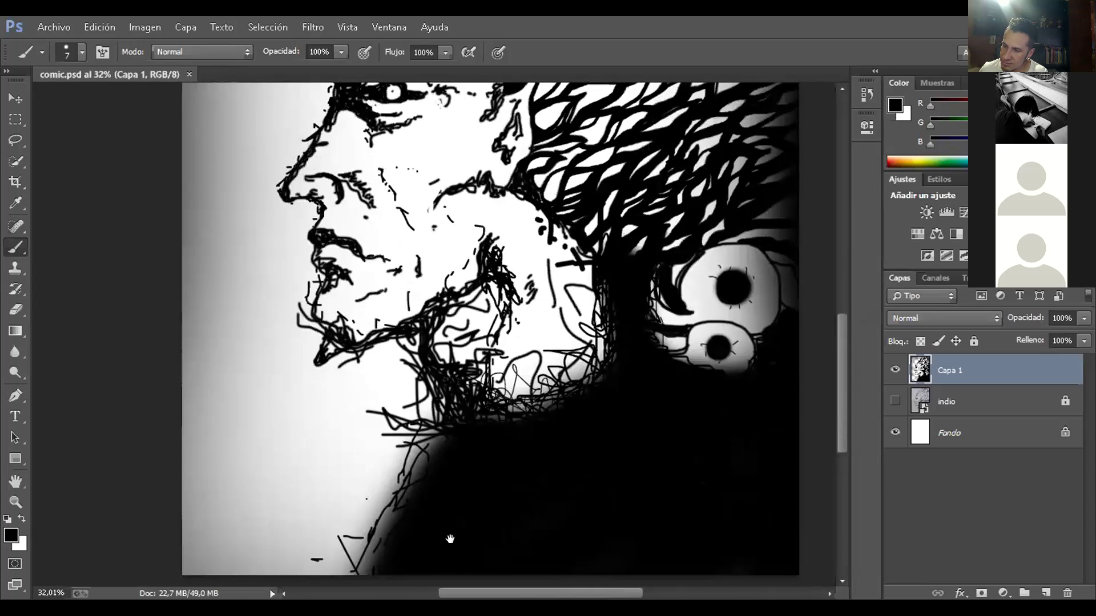
pyautogui.scroll(5, 451, 536)
pyautogui.moveTo(522, 318); pyautogui.dragTo(390, 270)
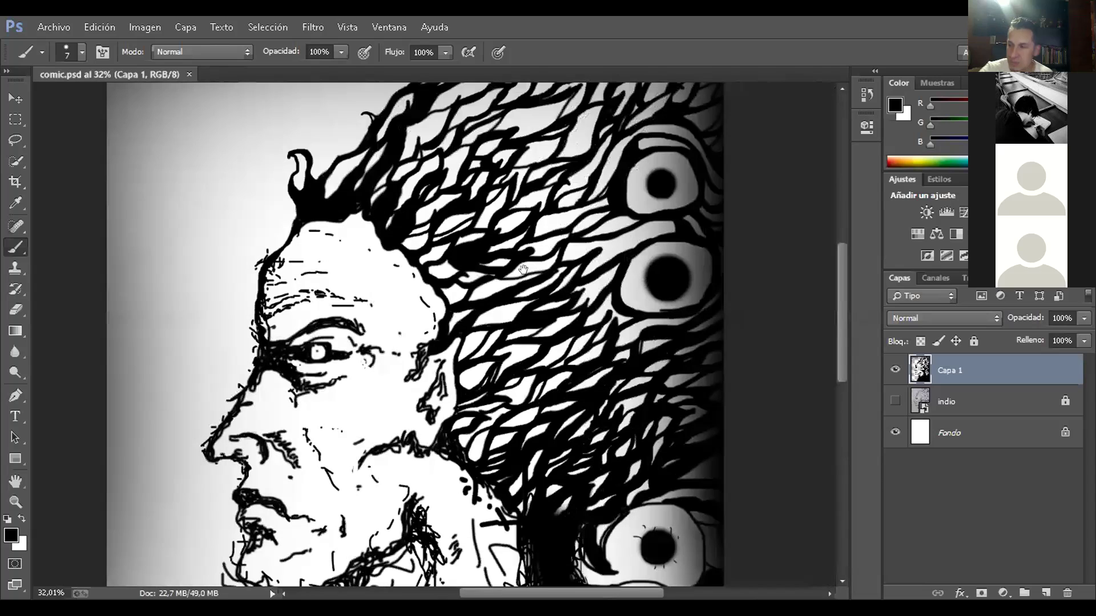
pyautogui.moveTo(530, 528); pyautogui.dragTo(558, 423)
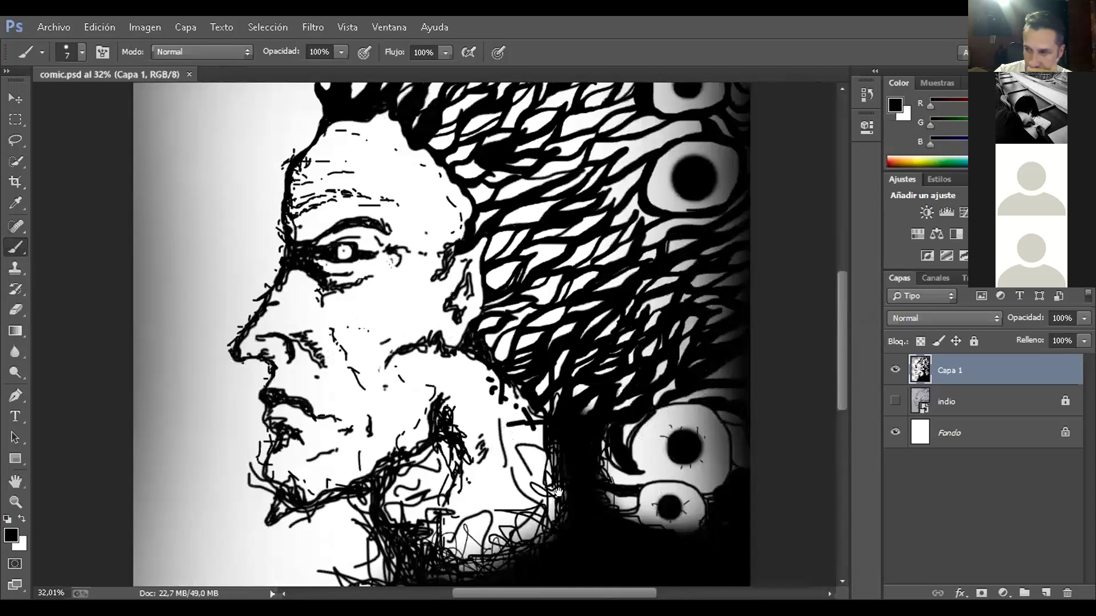
pyautogui.moveTo(558, 493); pyautogui.dragTo(621, 290)
pyautogui.moveTo(511, 240); pyautogui.dragTo(519, 407)
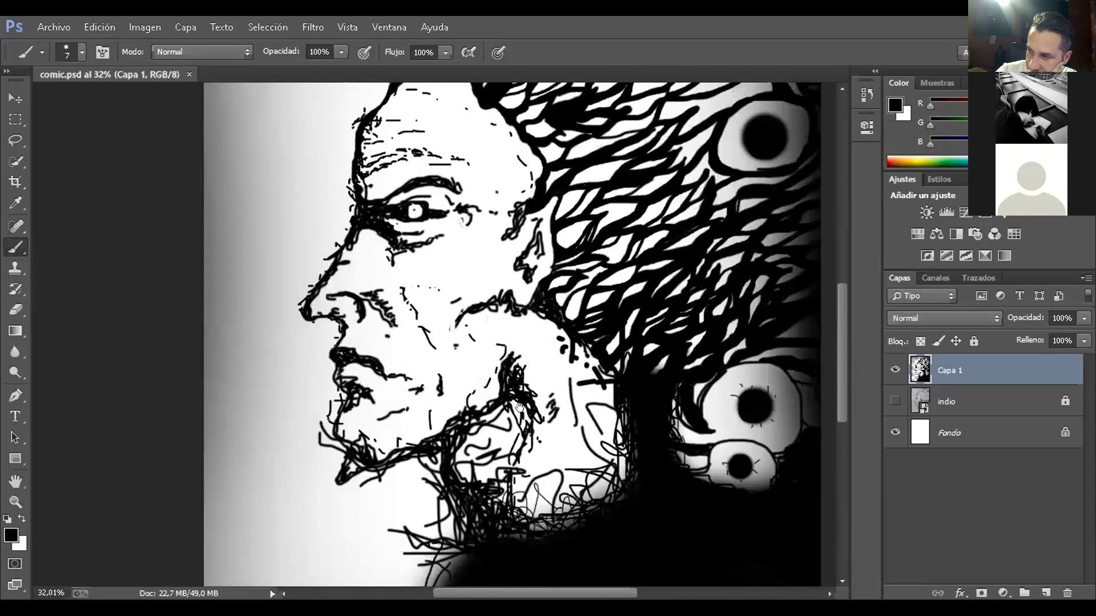
pyautogui.scroll(4, 552, 299)
pyautogui.scroll(-1, 552, 289)
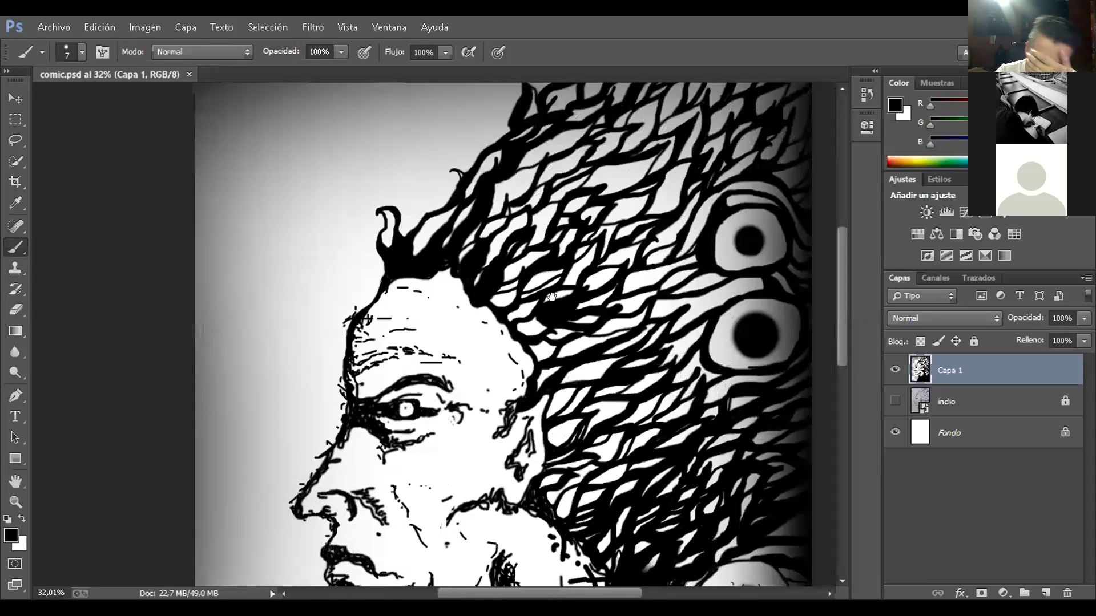
pyautogui.scroll(-4, 552, 279)
pyautogui.scroll(-1, 546, 215)
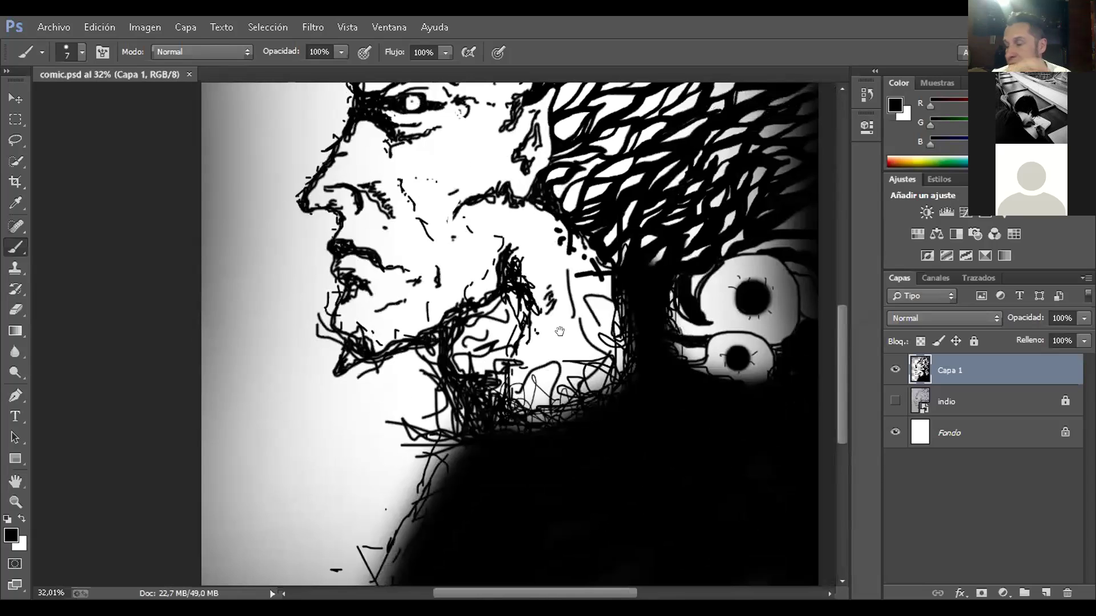
pyautogui.scroll(2, 559, 331)
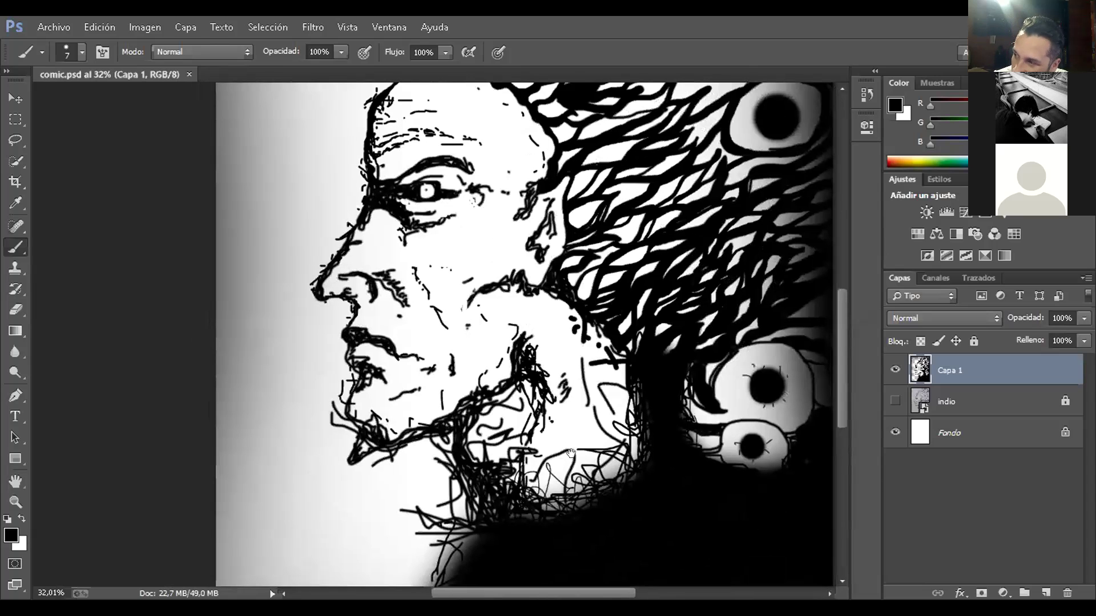
pyautogui.scroll(2, 570, 454)
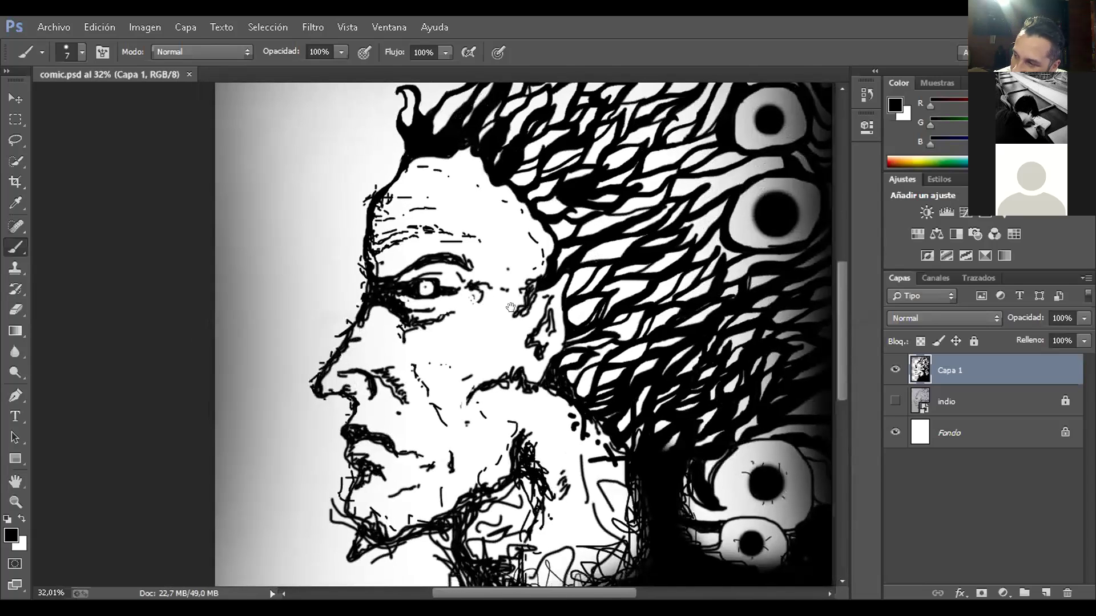
pyautogui.scroll(-1, 536, 441)
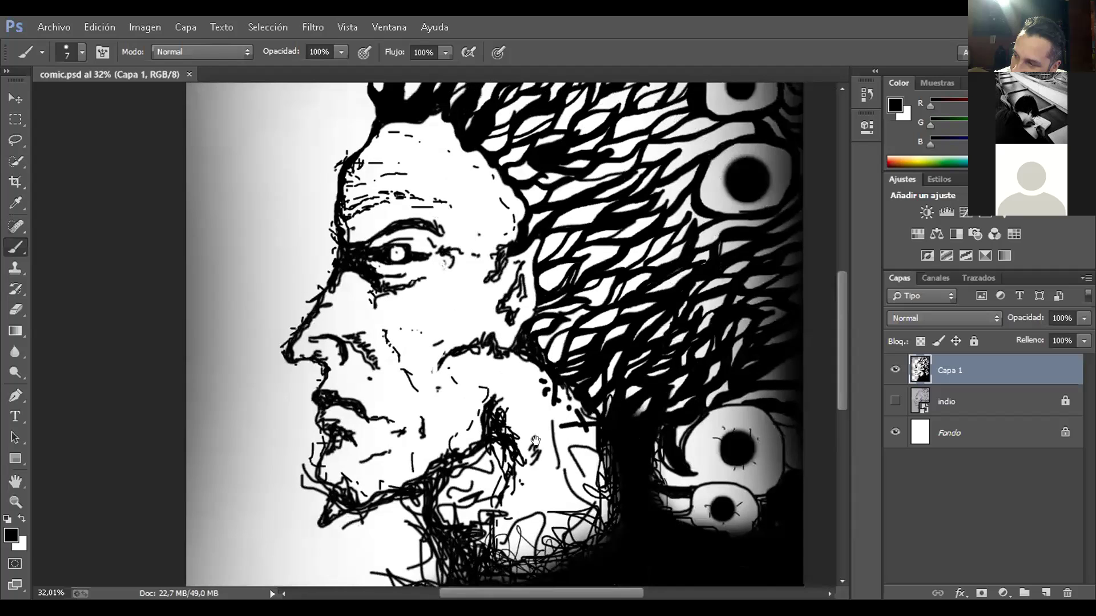
pyautogui.scroll(2, 535, 446)
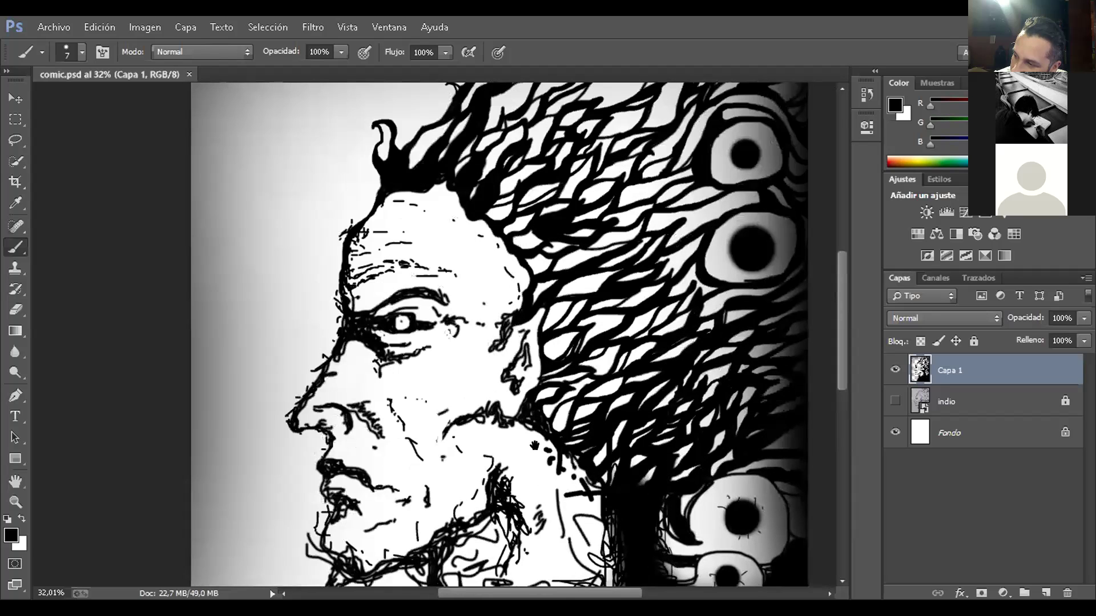
pyautogui.scroll(2, 535, 445)
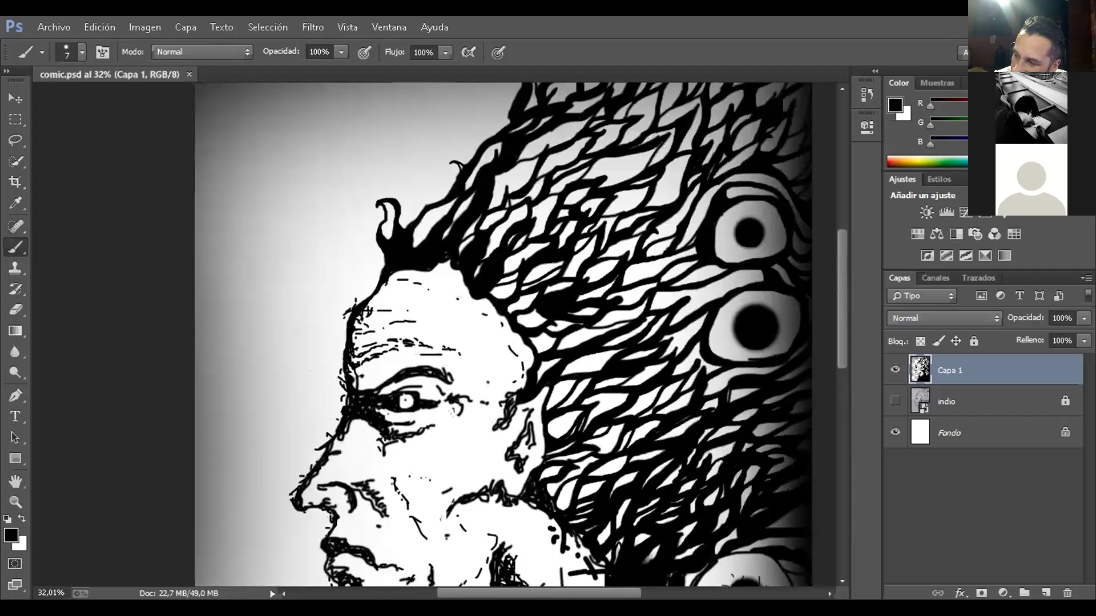
pyautogui.scroll(-3, 498, 340)
pyautogui.scroll(-3, 499, 308)
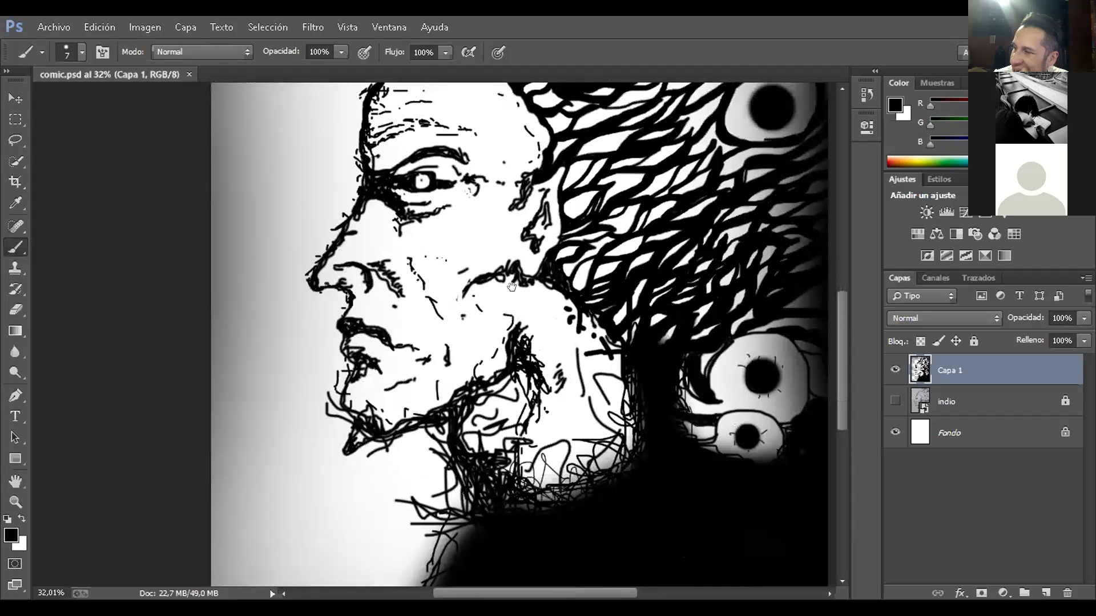
pyautogui.scroll(-2, 511, 286)
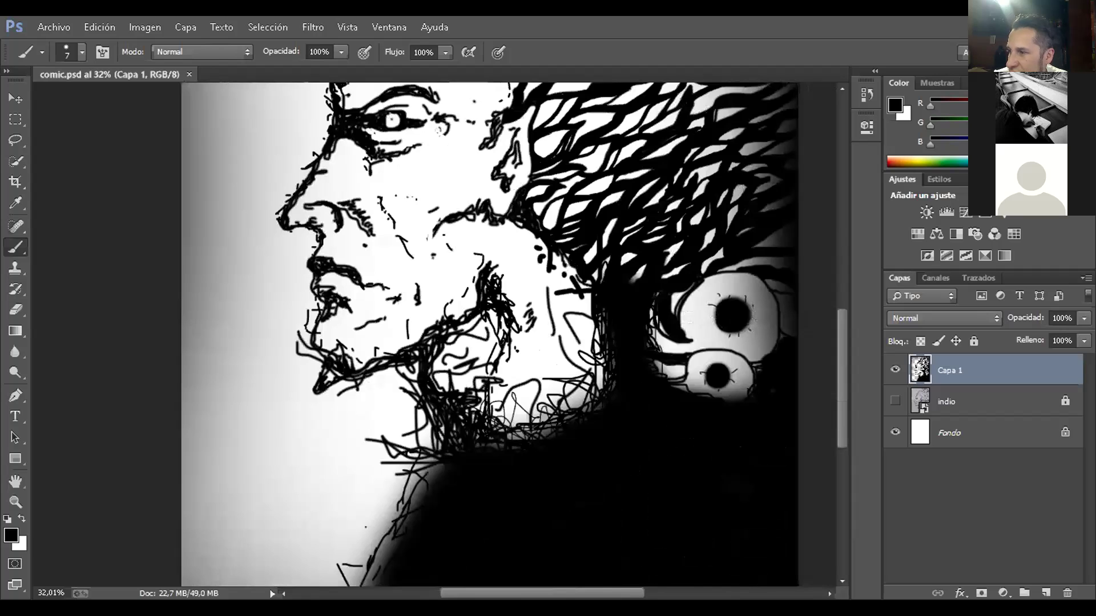
pyautogui.scroll(1, 519, 448)
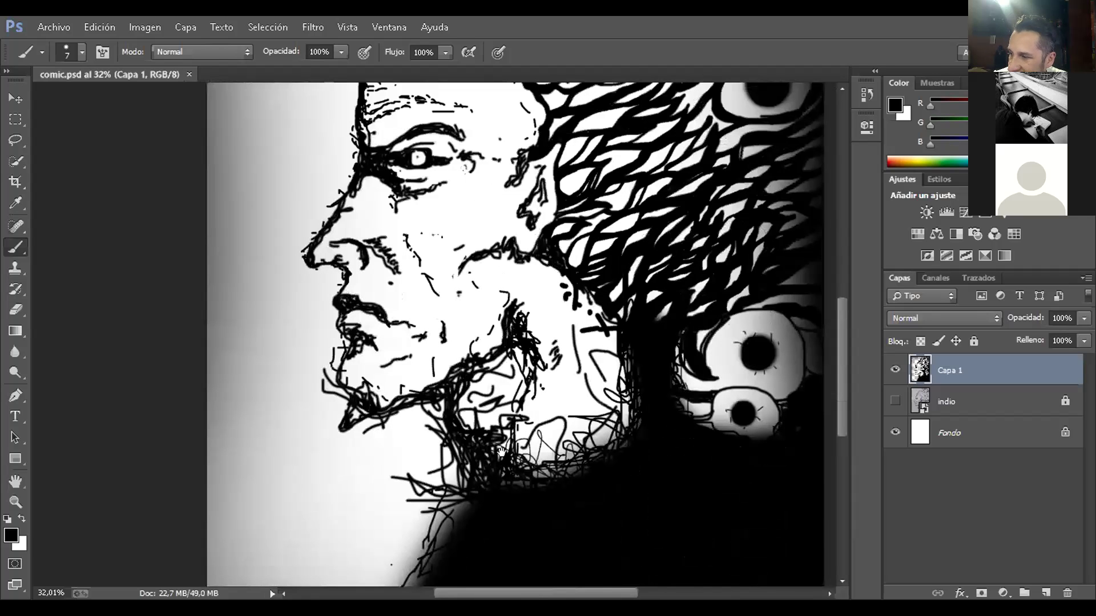
pyautogui.scroll(3, 501, 452)
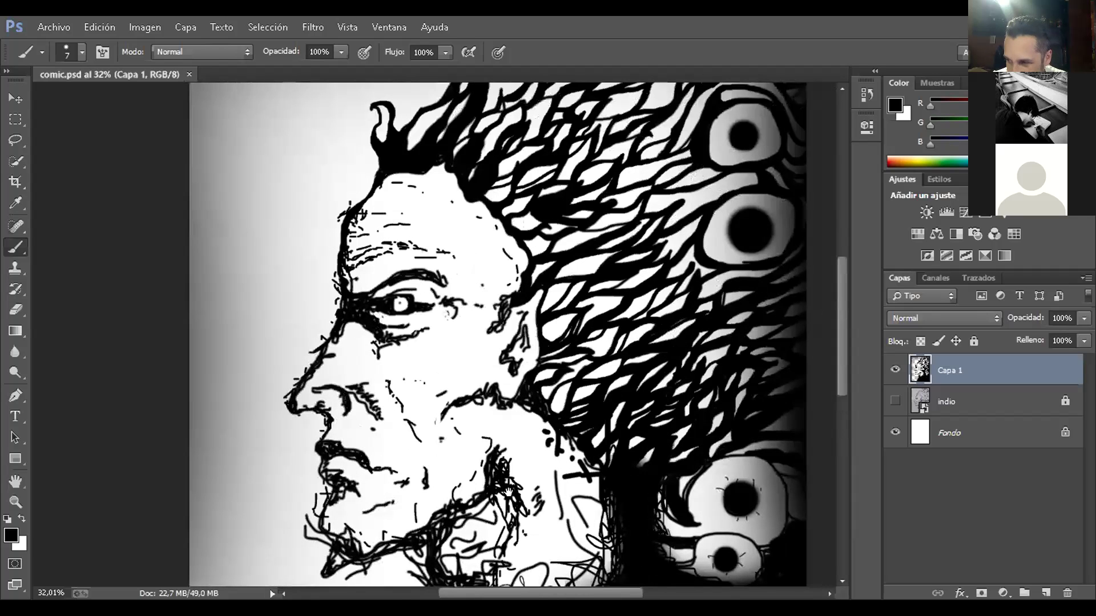
pyautogui.scroll(-3, 507, 491)
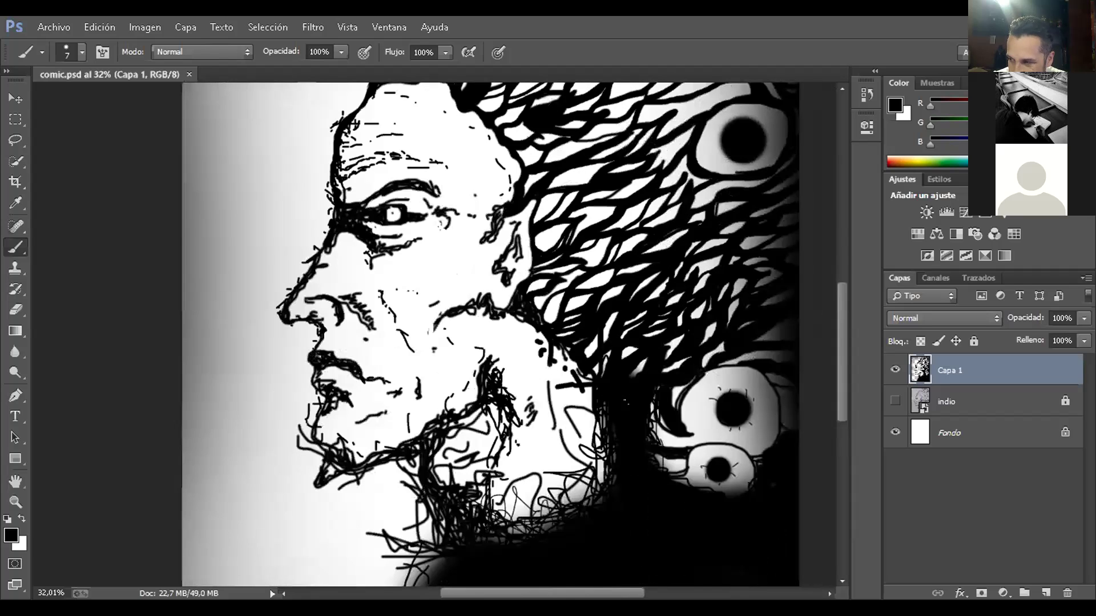
# - Inspect the ink linework of the profile's forehead, face, jaw and neck and the black shoulder area
pyautogui.scroll(-3, 447, 451)
pyautogui.scroll(4, 473, 317)
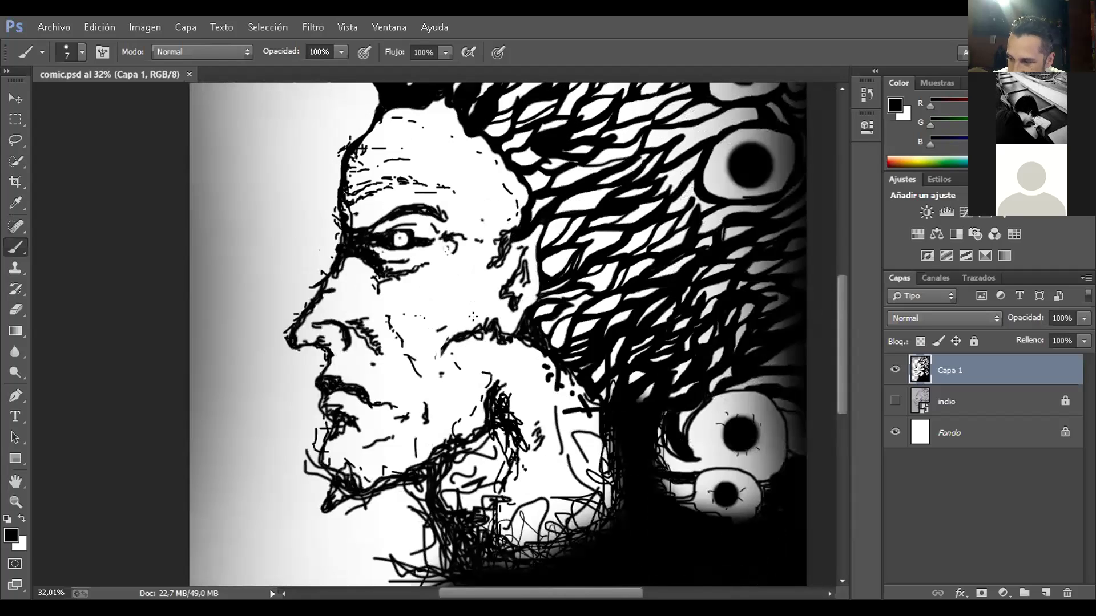
pyautogui.scroll(3, 473, 316)
pyautogui.scroll(1, 505, 310)
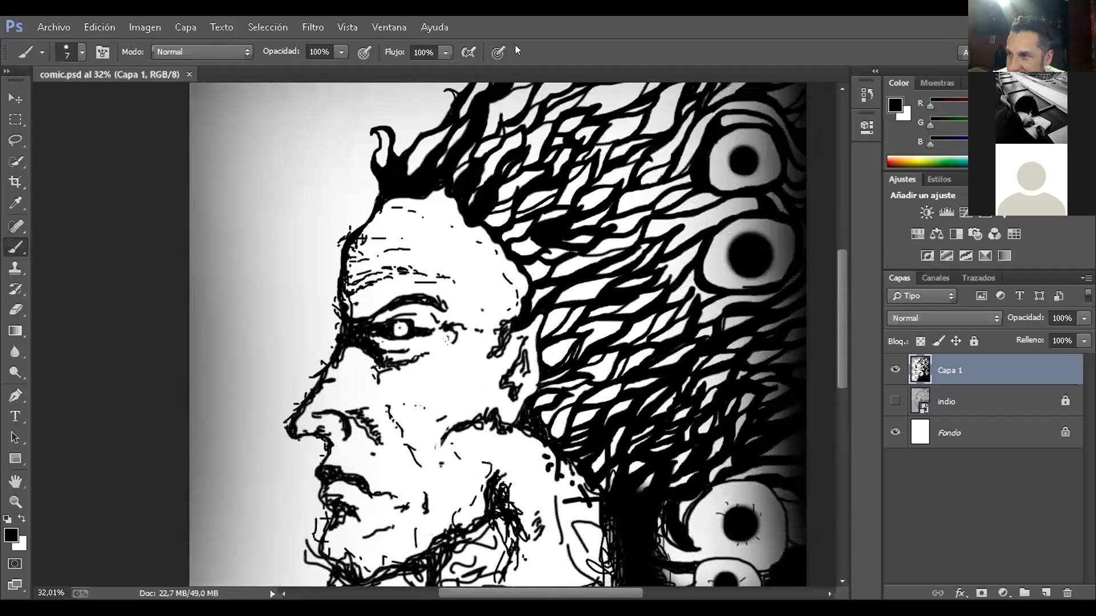
pyautogui.moveTo(643, 461)
pyautogui.mouseDown()
pyautogui.moveTo(552, 266)
pyautogui.moveTo(569, 221)
pyautogui.mouseUp()
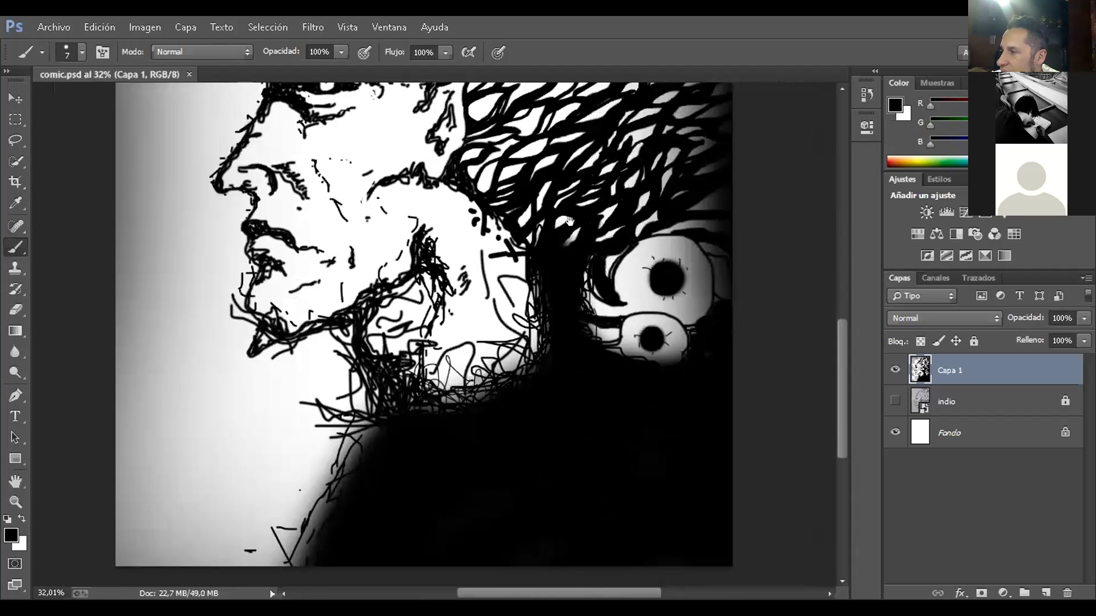
pyautogui.moveTo(457, 382); pyautogui.dragTo(556, 418)
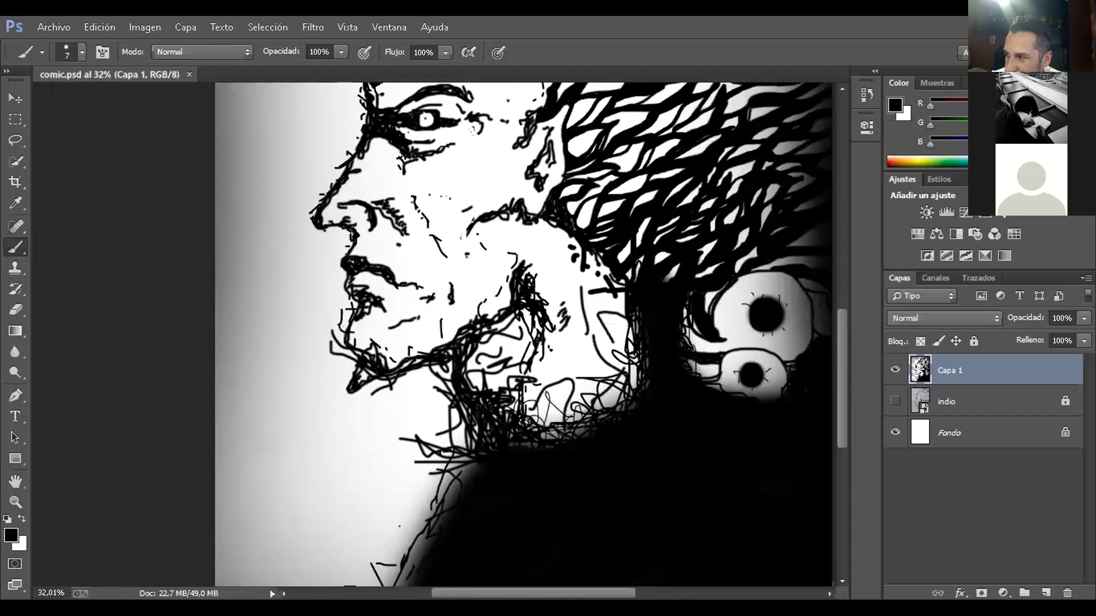
pyautogui.scroll(-1, 525, 333)
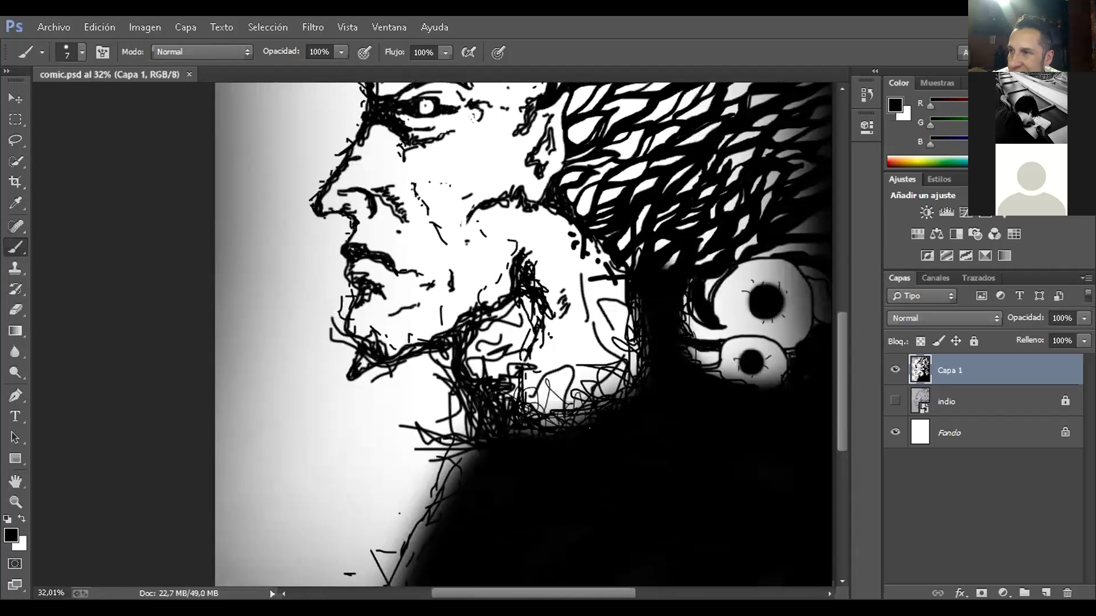
pyautogui.scroll(-2, 525, 334)
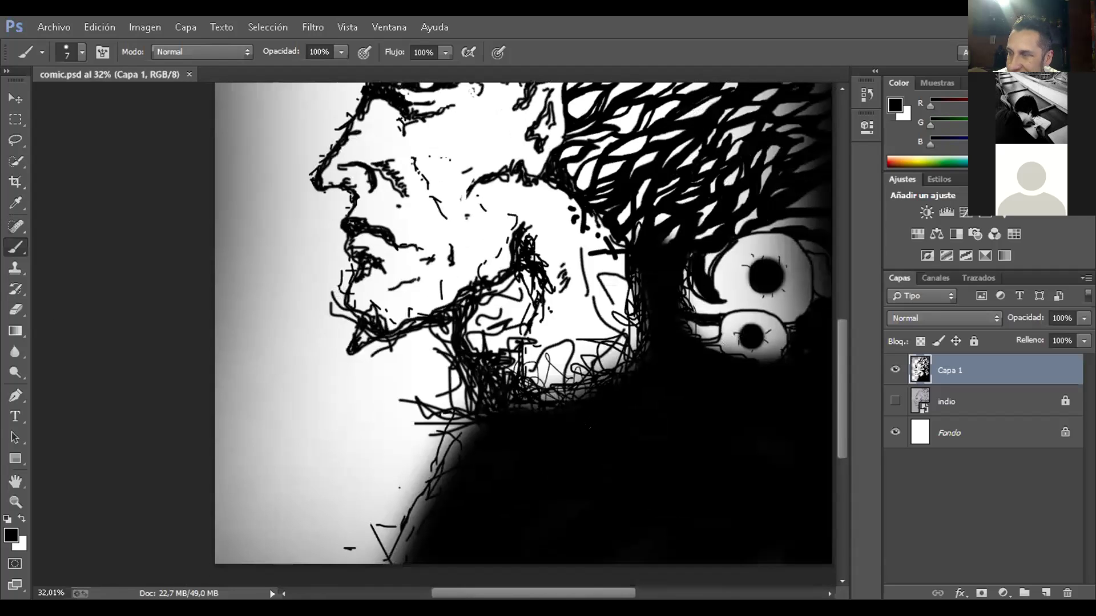
pyautogui.scroll(8, 525, 334)
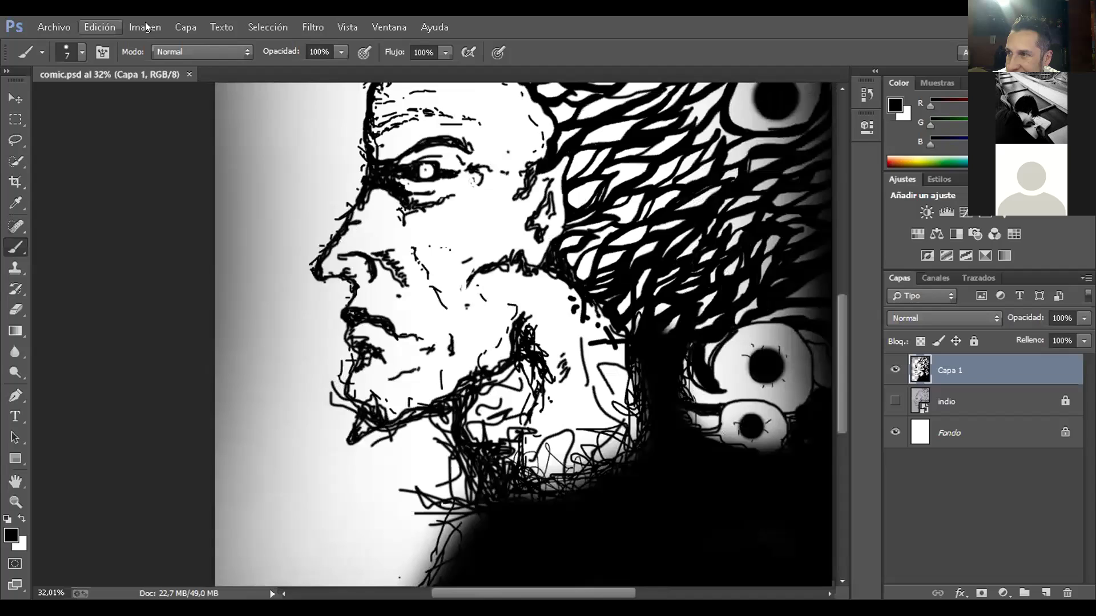
# - Open the image size settings of comic.psd and show the width and height in pixels
pyautogui.click(145, 25)
pyautogui.moveTo(158, 50)
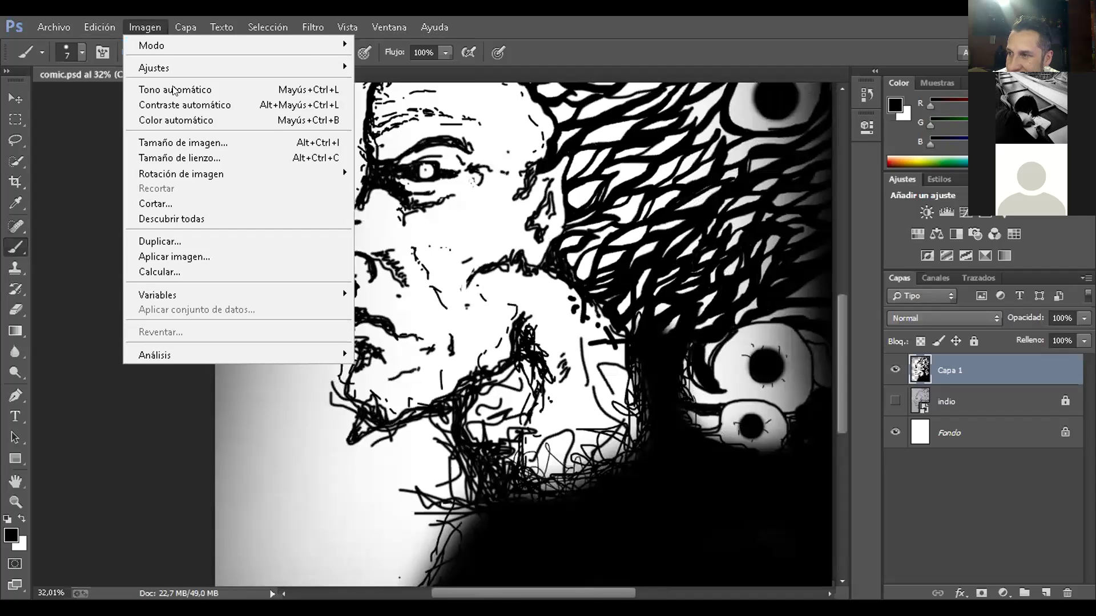
pyautogui.click(177, 144)
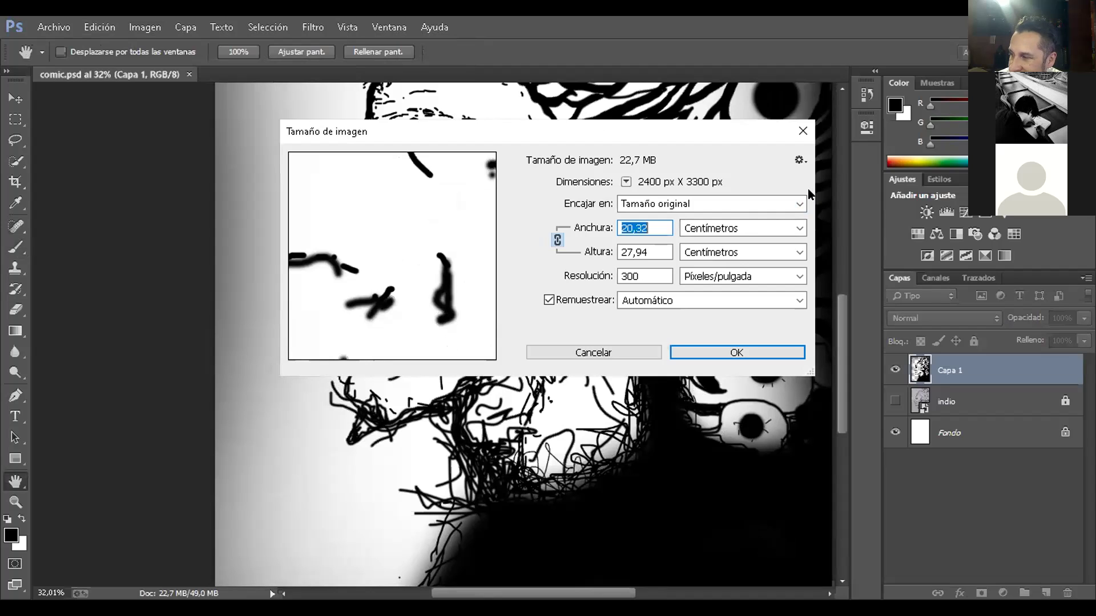
pyautogui.click(802, 273)
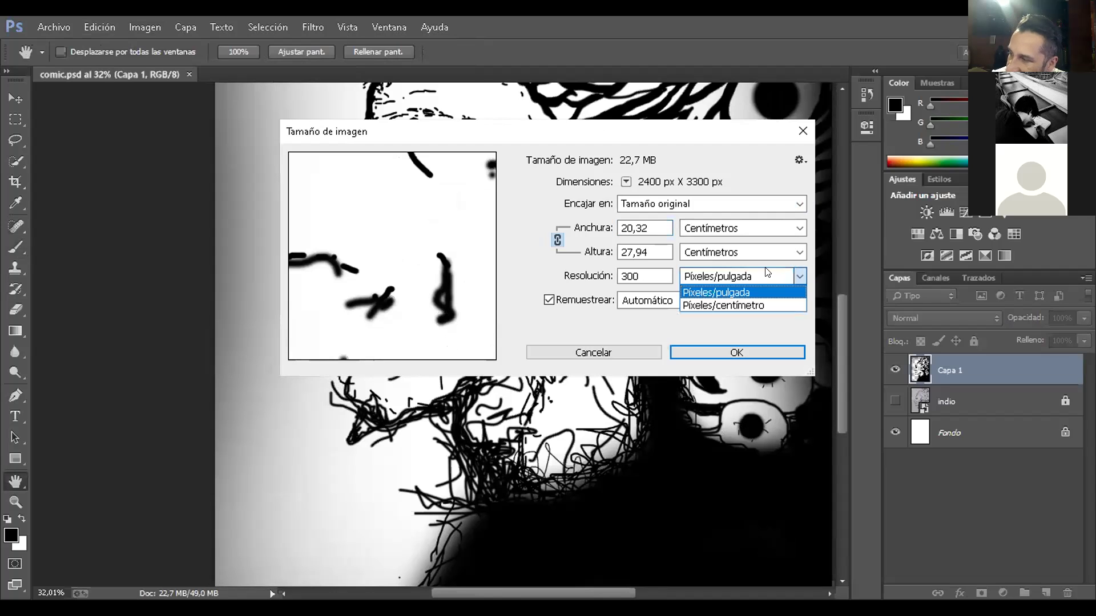
pyautogui.click(802, 263)
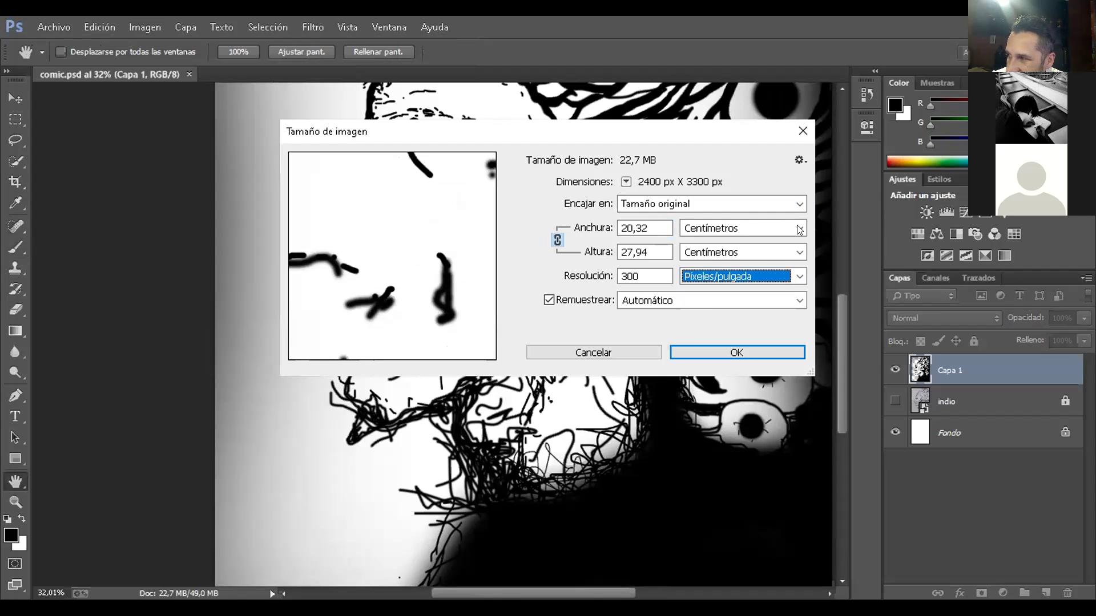
pyautogui.click(800, 229)
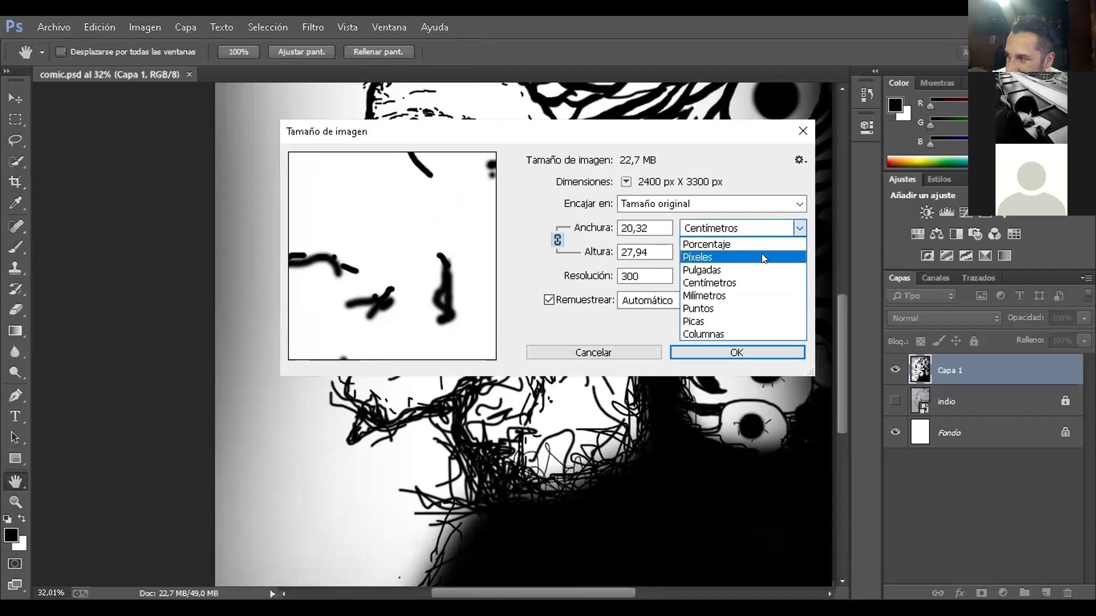
pyautogui.click(764, 258)
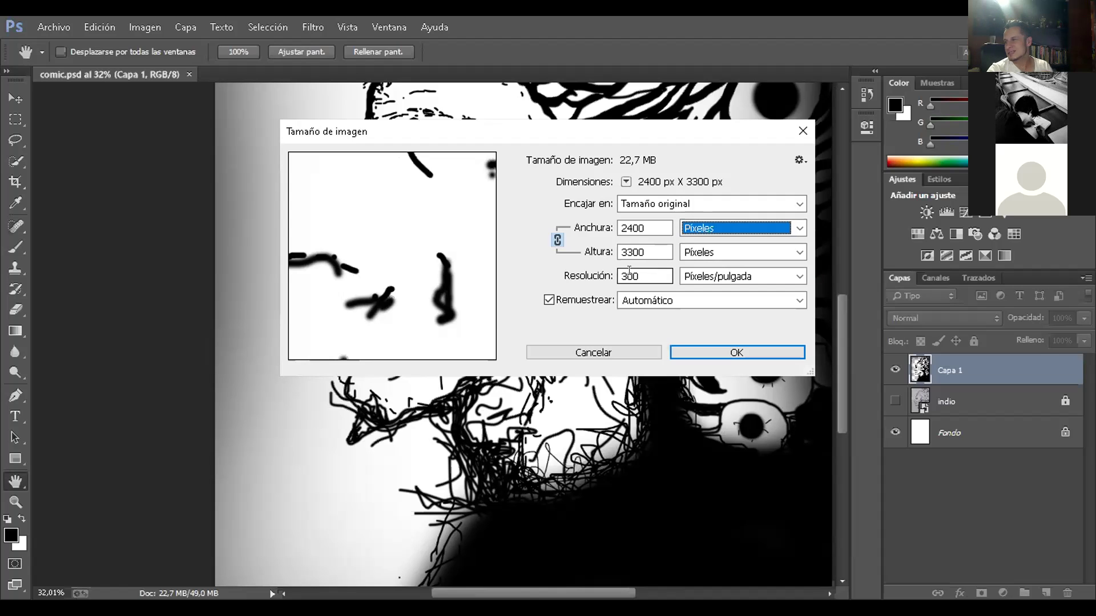
# - Set the image resolution to 150 pixels per inch, apply it and return to the Brush tool
pyautogui.click(600, 278)
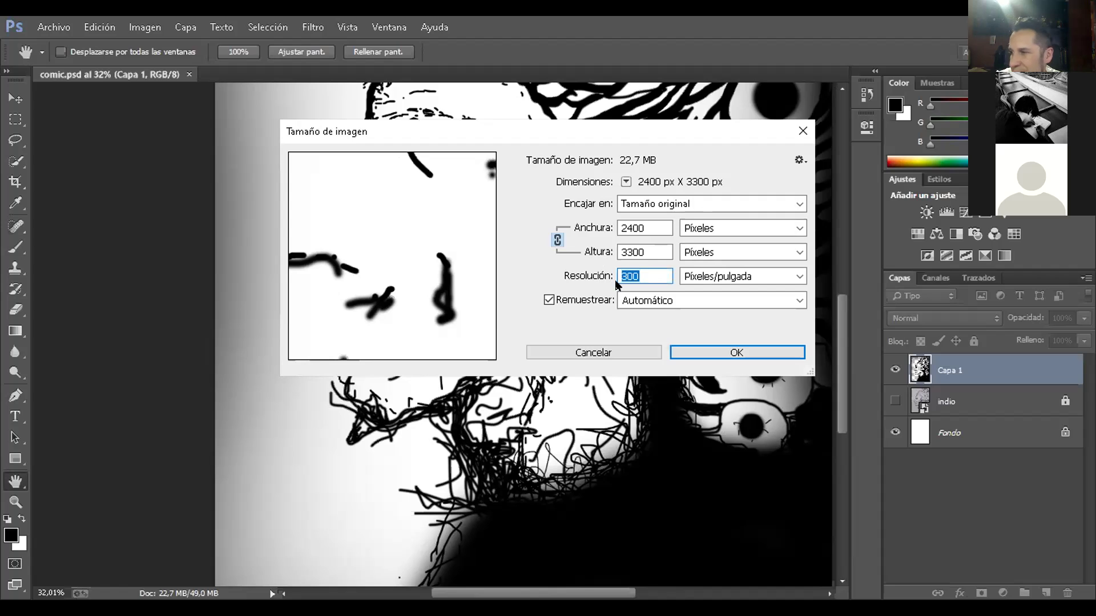
pyautogui.write('1')
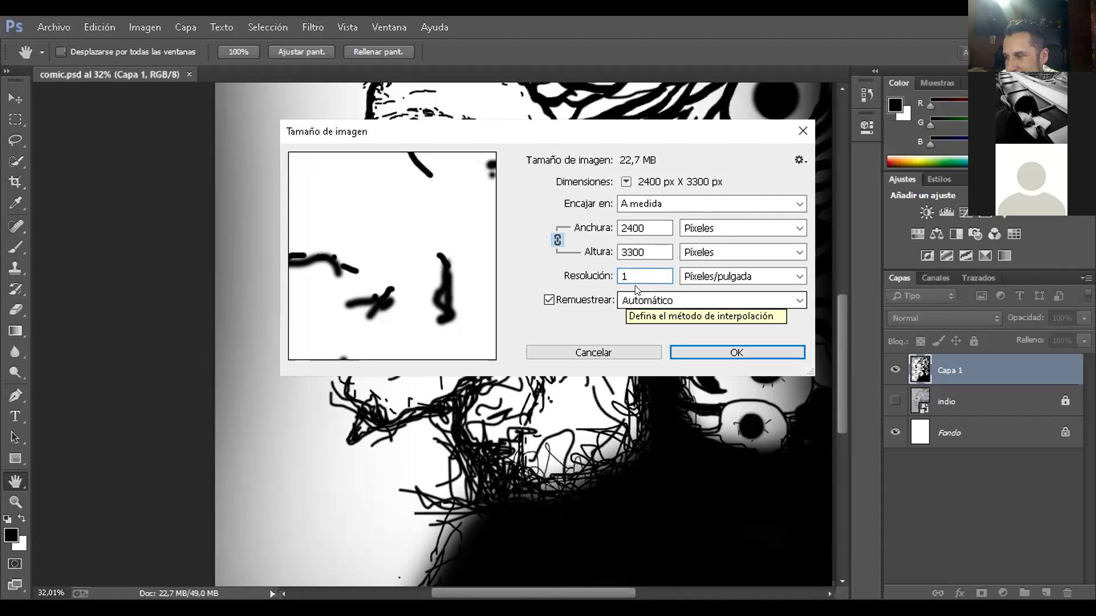
pyautogui.click(609, 277)
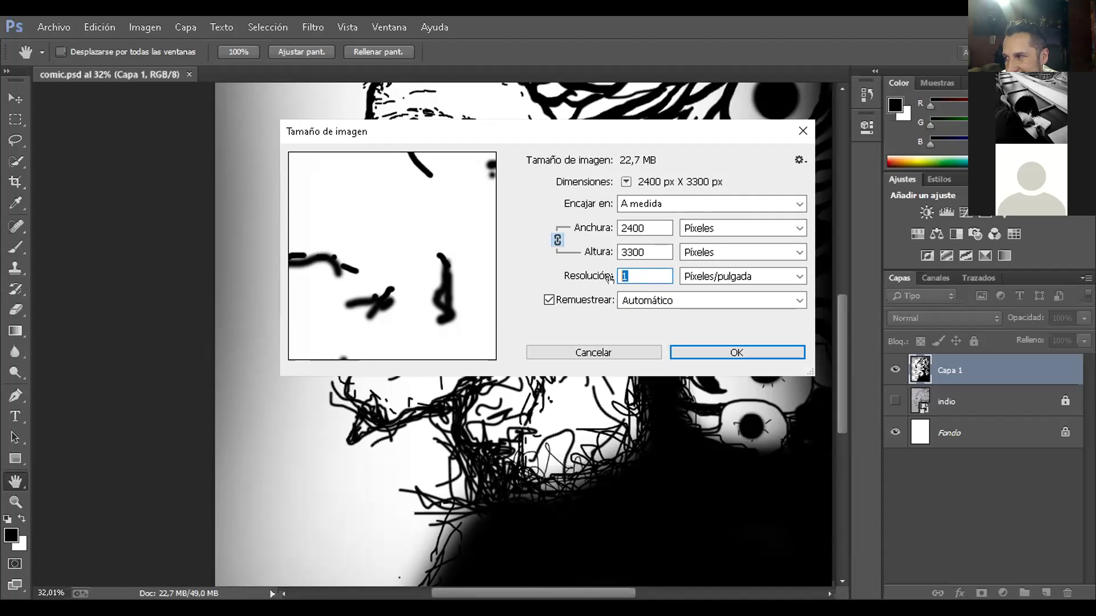
pyautogui.write('150')
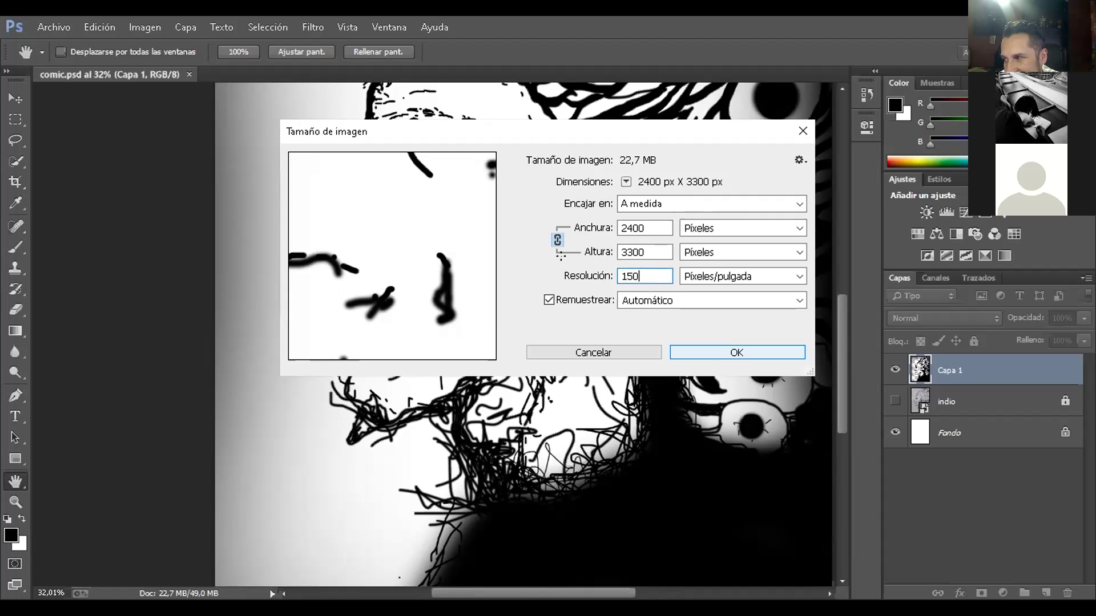
pyautogui.press('Return')
pyautogui.press('b')
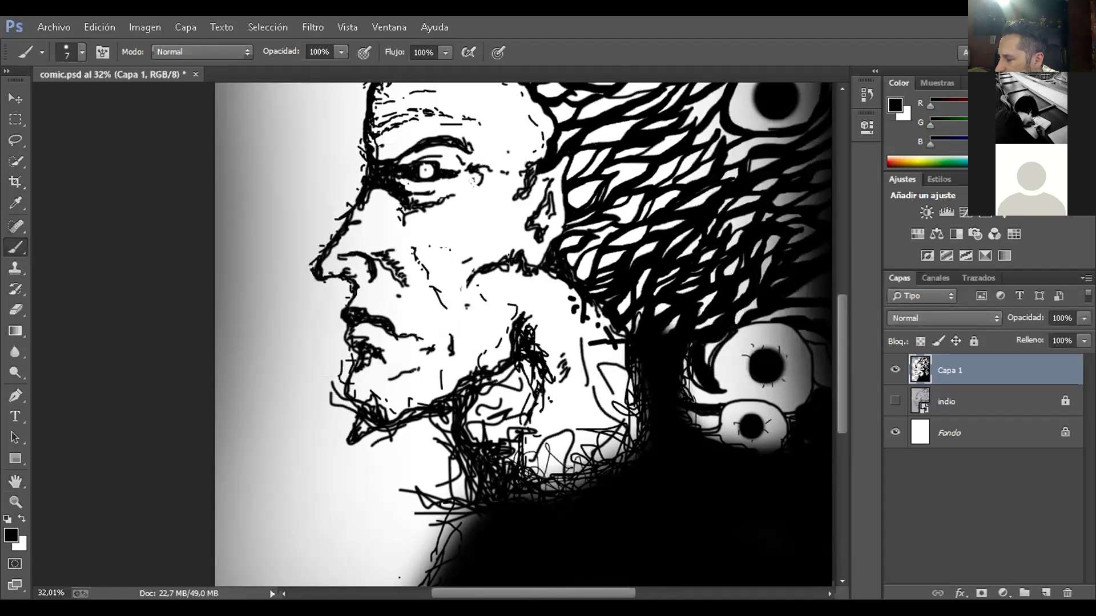
# - Examine the drawing after the resolution change, from the upper hair and eyes down to the neck and lower edge
pyautogui.scroll(3, 523, 268)
pyautogui.scroll(4, 577, 206)
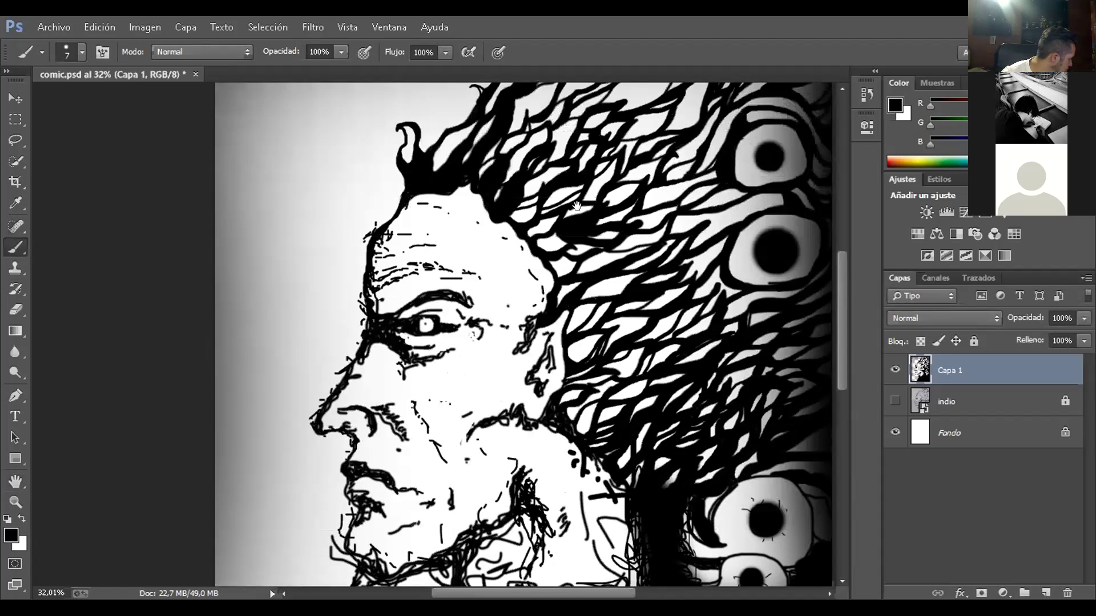
pyautogui.hscroll(1, 517, 356)
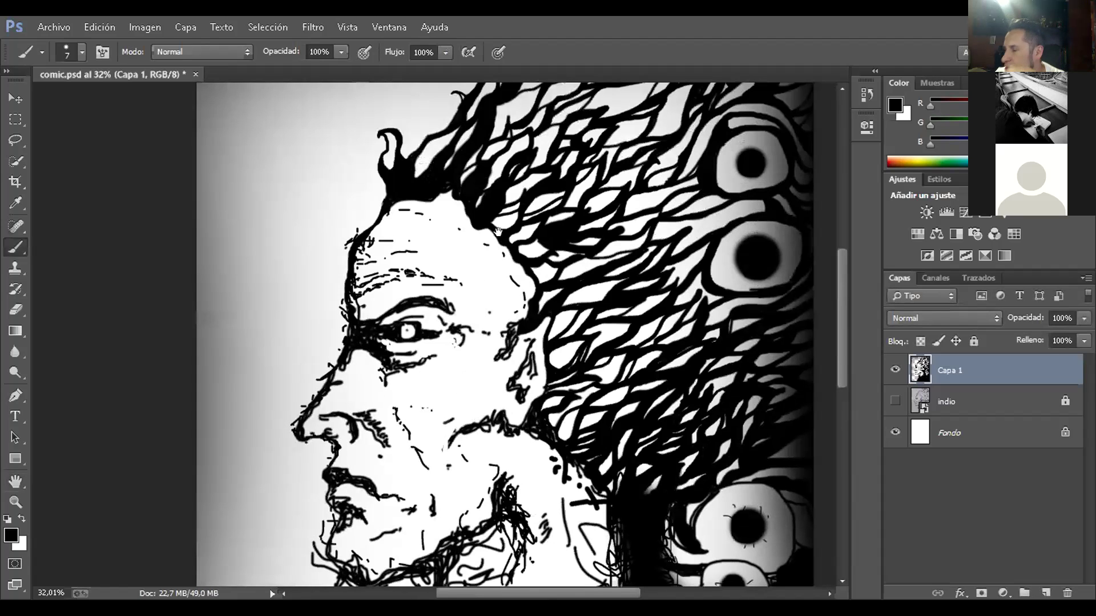
pyautogui.scroll(6, 498, 192)
pyautogui.hscroll(2, 498, 192)
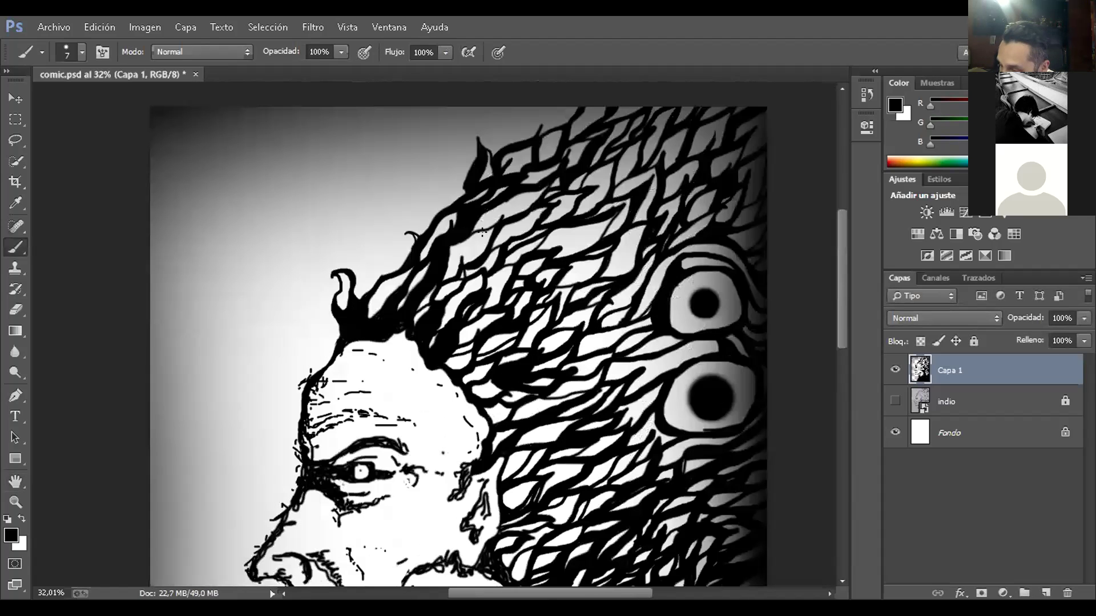
pyautogui.scroll(-9, 572, 337)
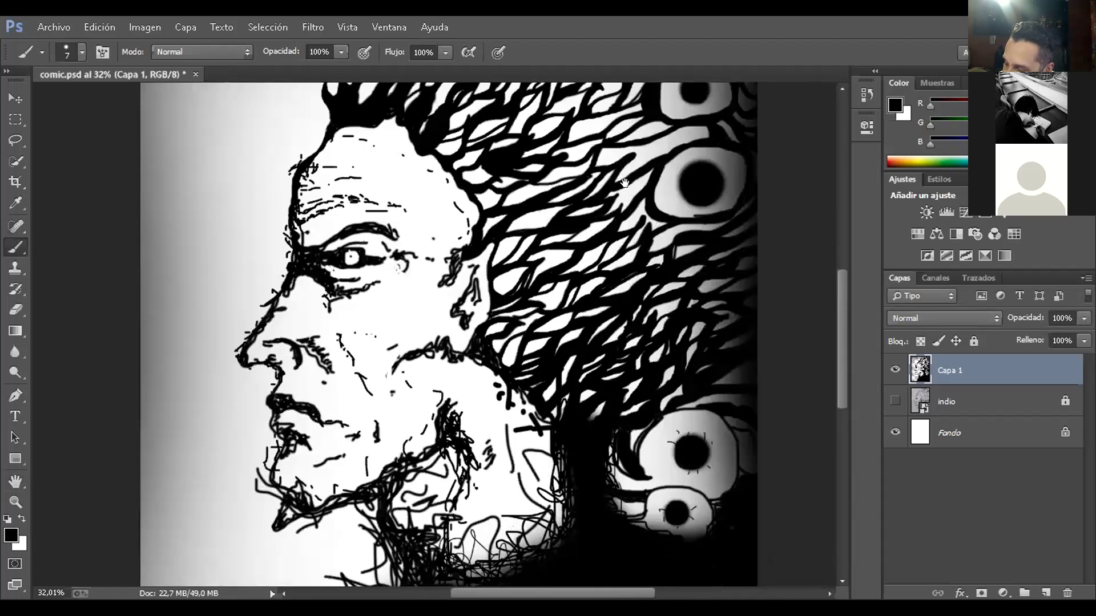
pyautogui.scroll(-10, 627, 171)
pyautogui.hscroll(-2, 628, 171)
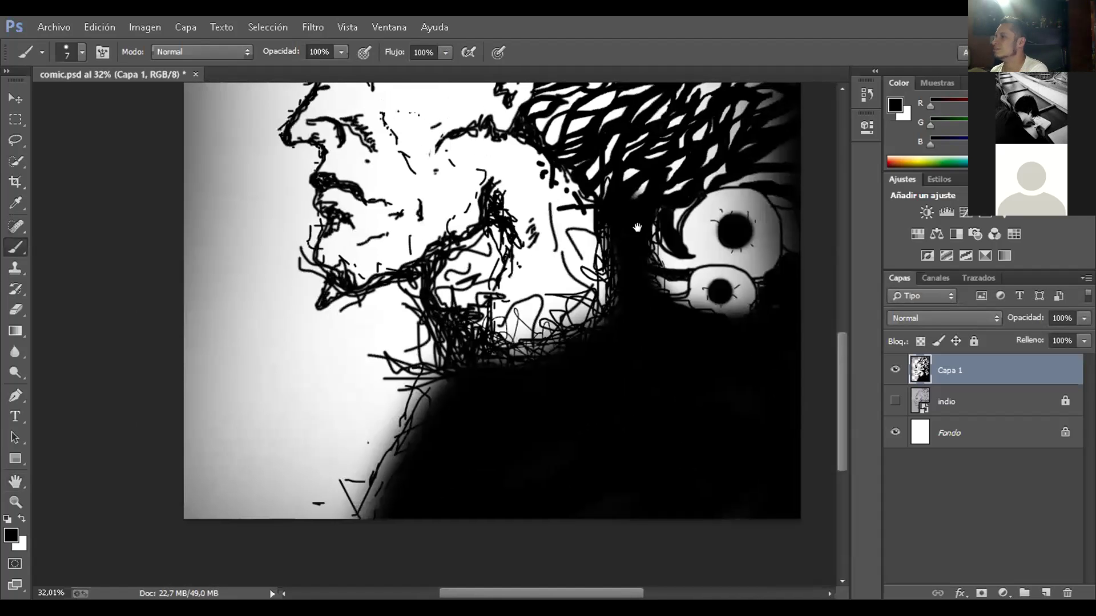
pyautogui.scroll(4, 652, 152)
pyautogui.hscroll(-2, 652, 151)
pyautogui.scroll(1, 525, 337)
pyautogui.hscroll(1, 525, 336)
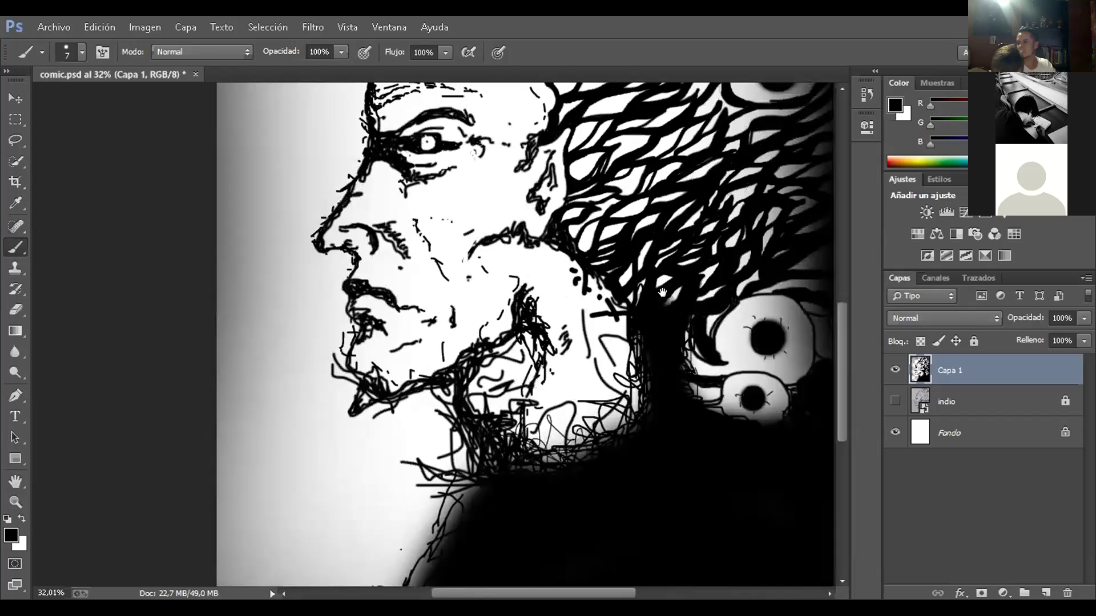
pyautogui.moveTo(637, 336); pyautogui.dragTo(662, 441)
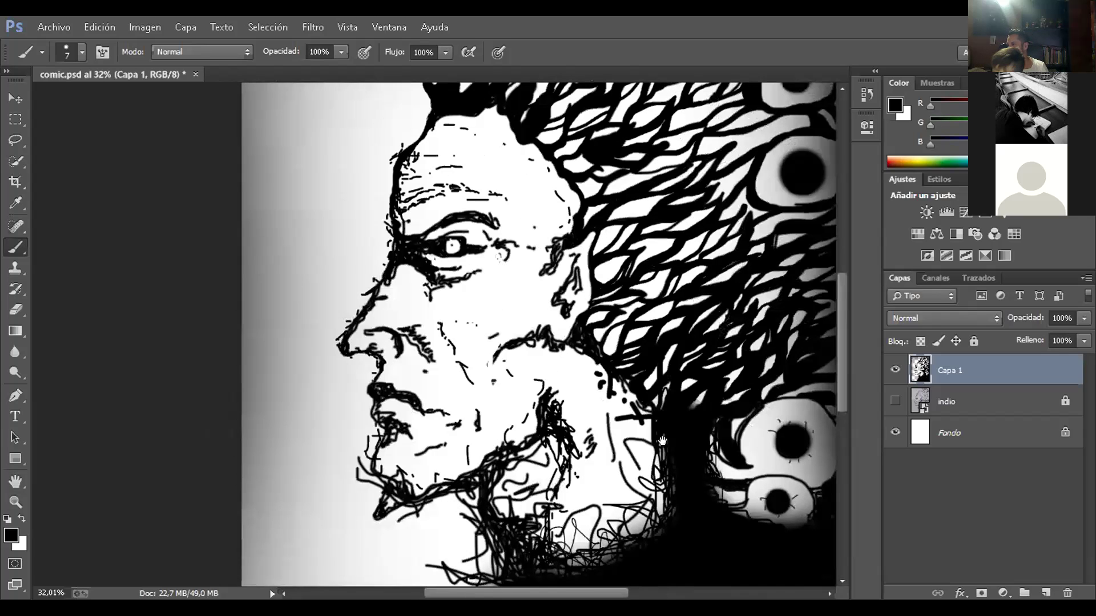
pyautogui.scroll(-1, 662, 441)
pyautogui.scroll(6, 615, 184)
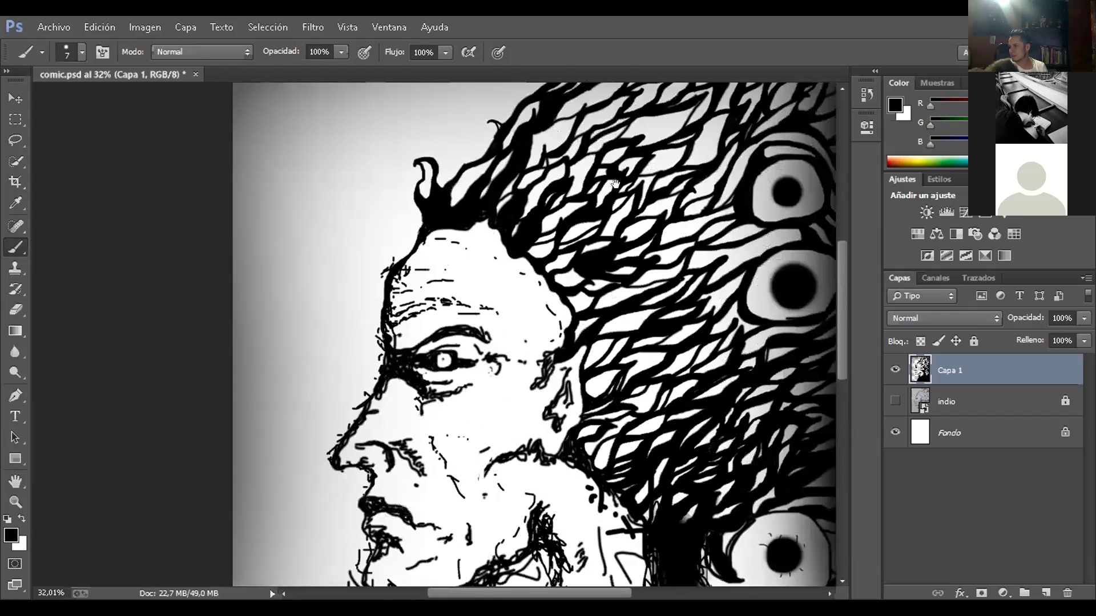
pyautogui.scroll(-10, 625, 144)
pyautogui.hscroll(2, 625, 144)
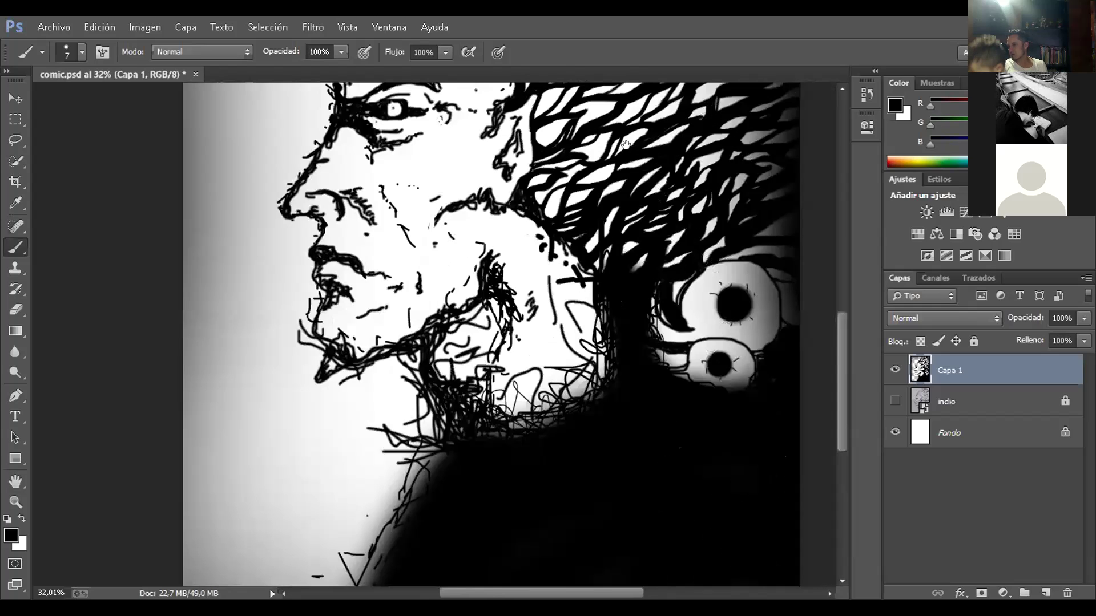
pyautogui.scroll(-2, 625, 144)
pyautogui.hscroll(-1, 625, 144)
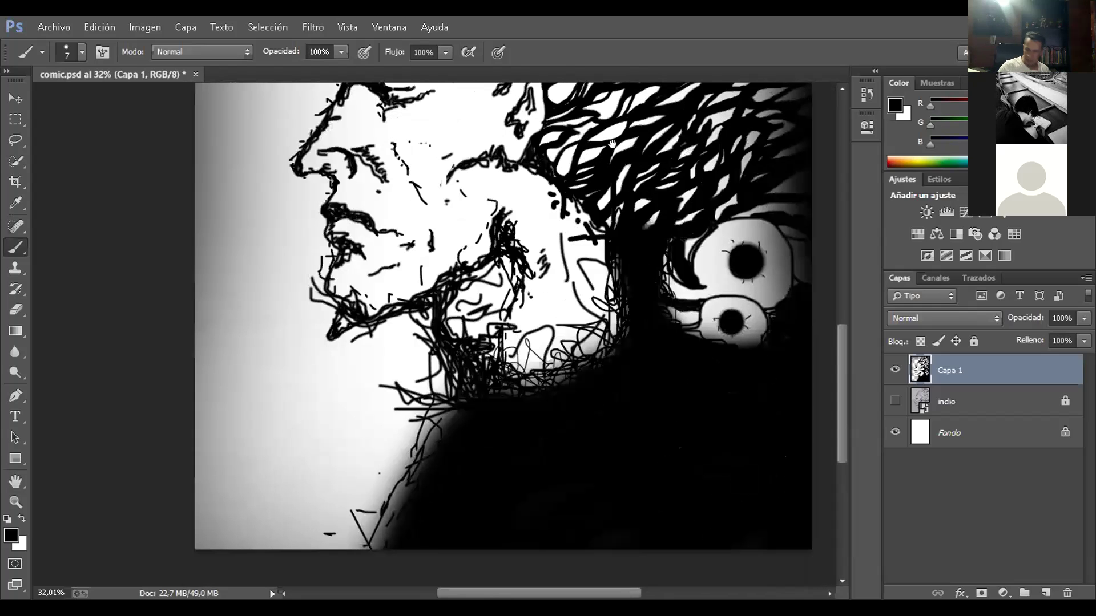
pyautogui.hscroll(1, 612, 142)
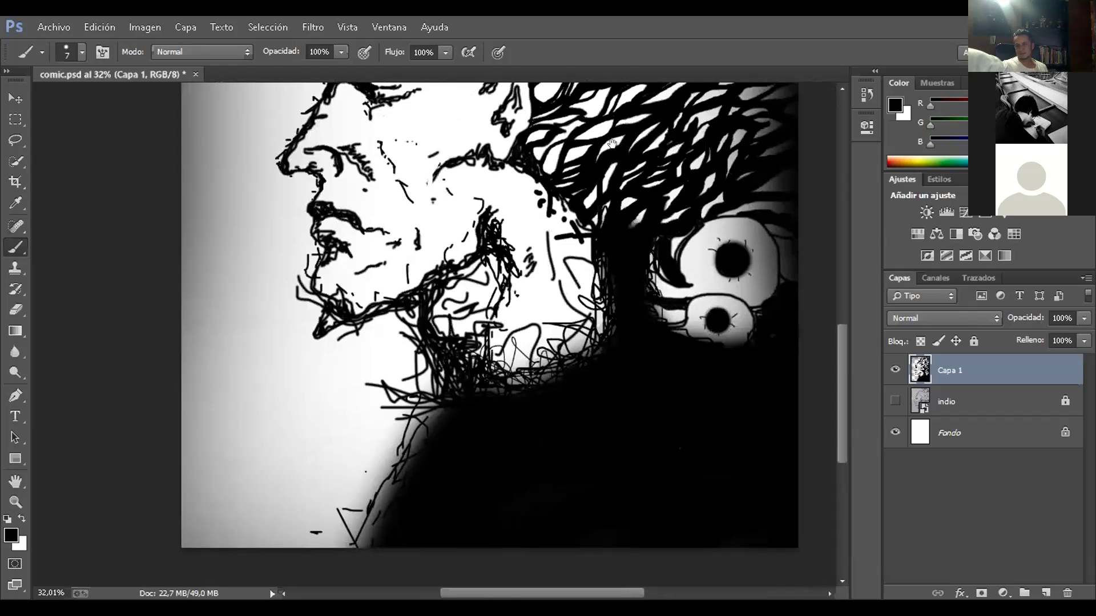
# - Hide and show the layer Capa 1, and examine the jaw, neck and black shoulder of the drawing
pyautogui.click(895, 370)
pyautogui.click(893, 371)
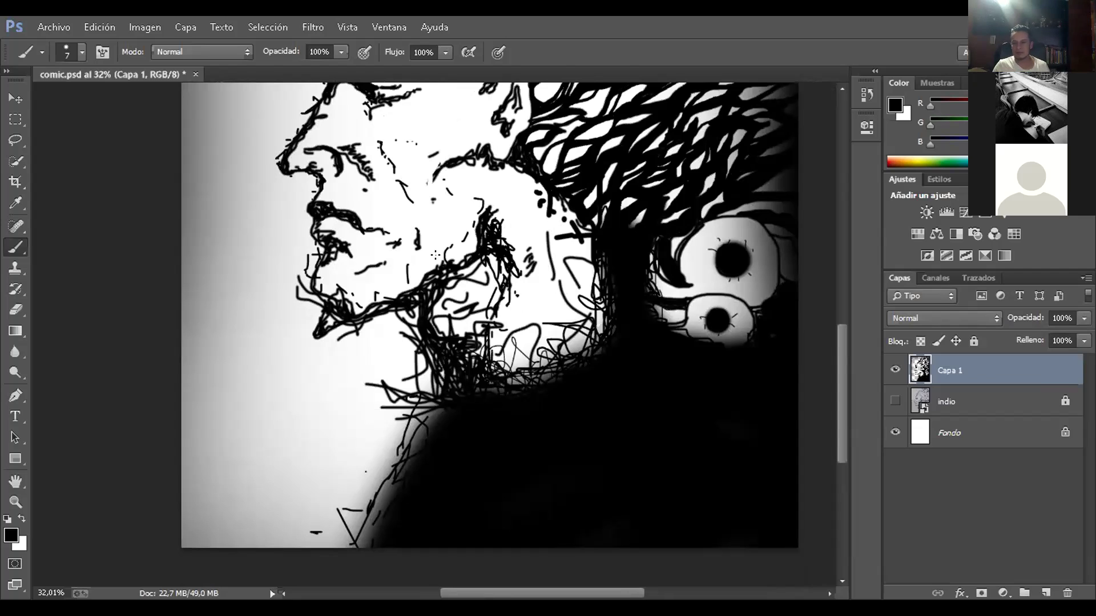
pyautogui.moveTo(281, 227); pyautogui.dragTo(254, 241)
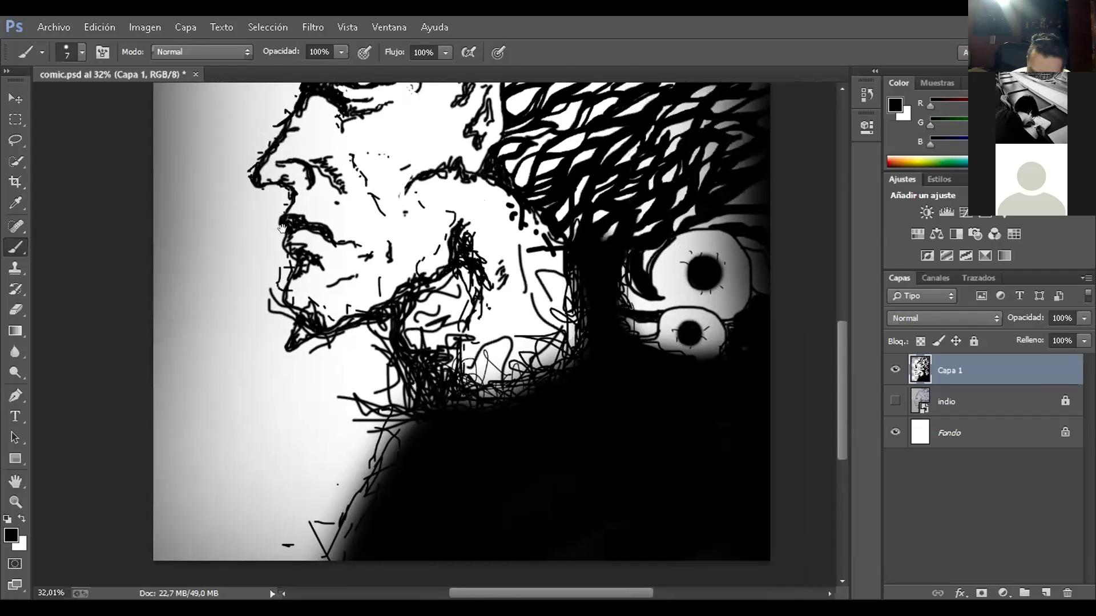
pyautogui.moveTo(370, 446); pyautogui.dragTo(229, 398)
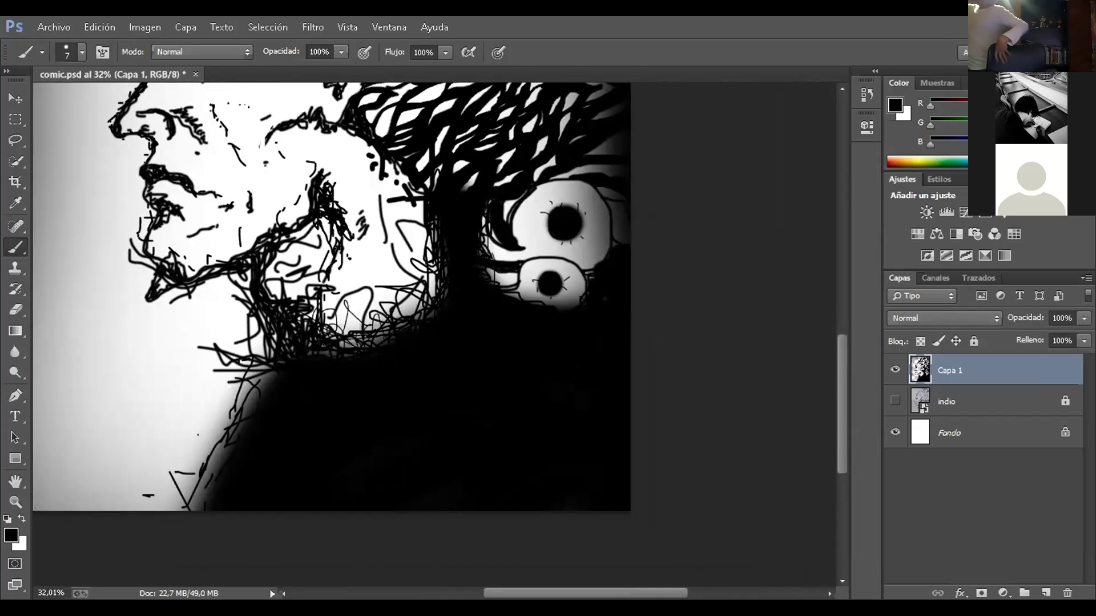
pyautogui.scroll(3, 331, 297)
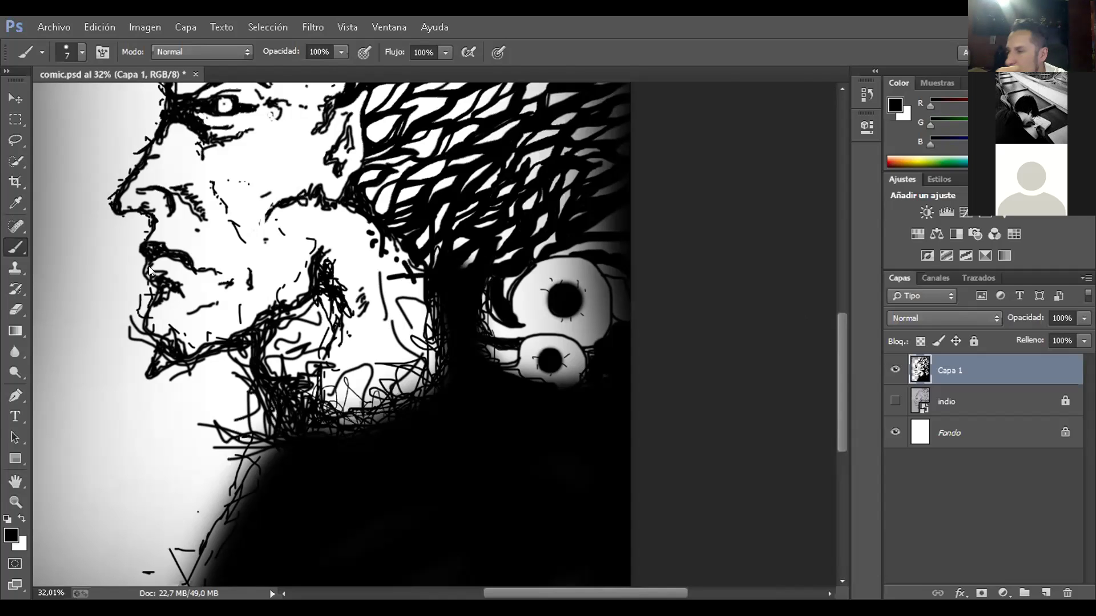
pyautogui.scroll(-1, 149, 266)
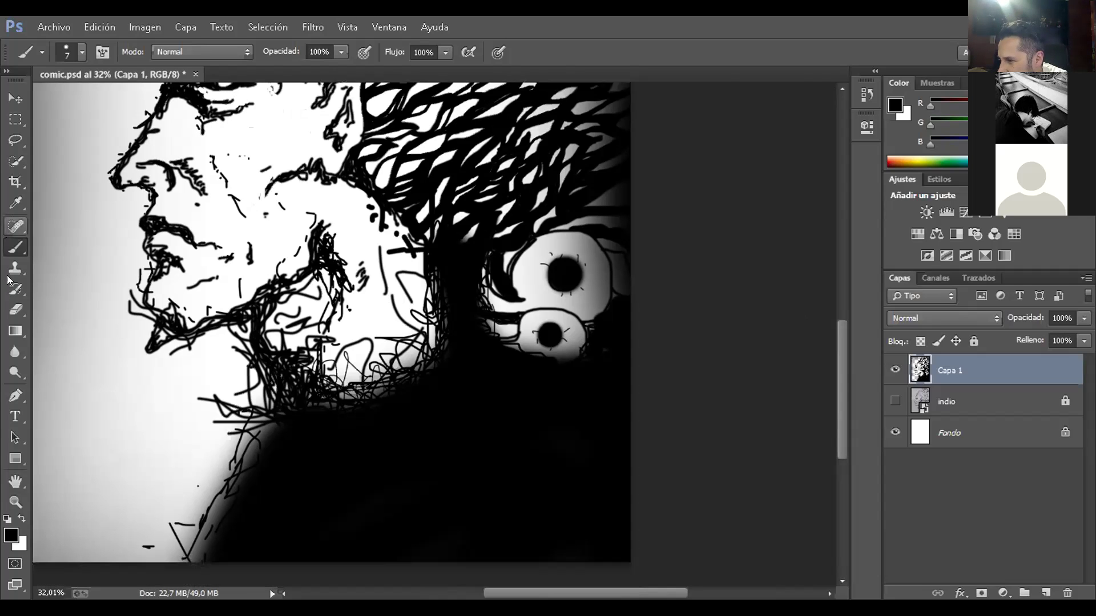
pyautogui.scroll(-1, 222, 360)
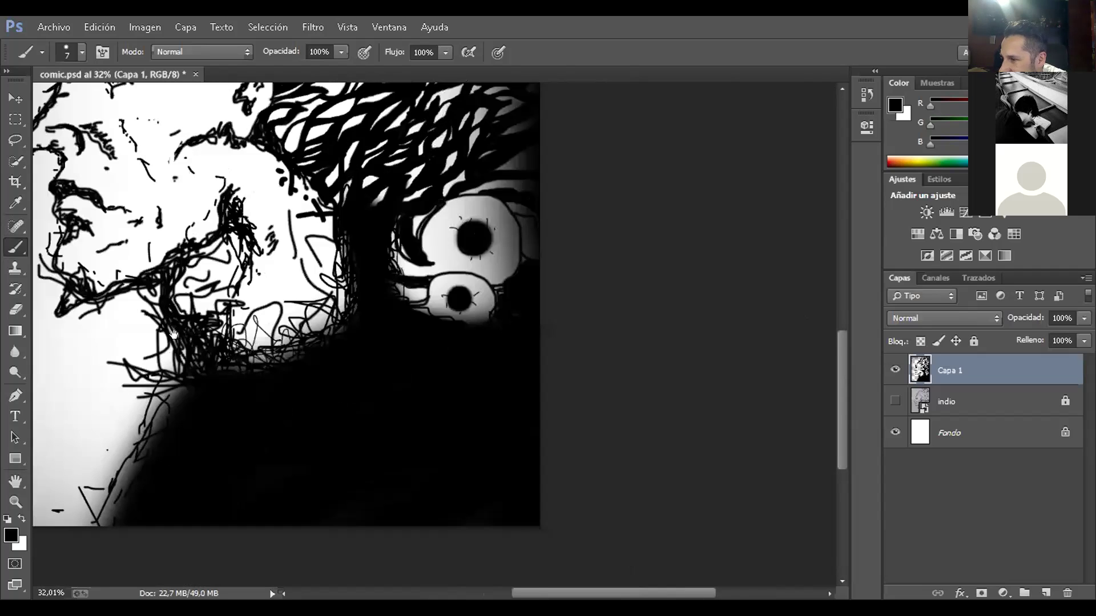
# - Examine the whole ink drawing, from the black shoulder and lower eyes up to the hair and forehead and back down to the face profile and neck
pyautogui.moveTo(381, 408); pyautogui.dragTo(289, 386)
pyautogui.moveTo(185, 346)
pyautogui.mouseDown()
pyautogui.moveTo(62, 340)
pyautogui.moveTo(106, 364)
pyautogui.moveTo(269, 308)
pyautogui.moveTo(243, 294)
pyautogui.moveTo(257, 284)
pyautogui.mouseUp()
pyautogui.moveTo(377, 399); pyautogui.dragTo(444, 461)
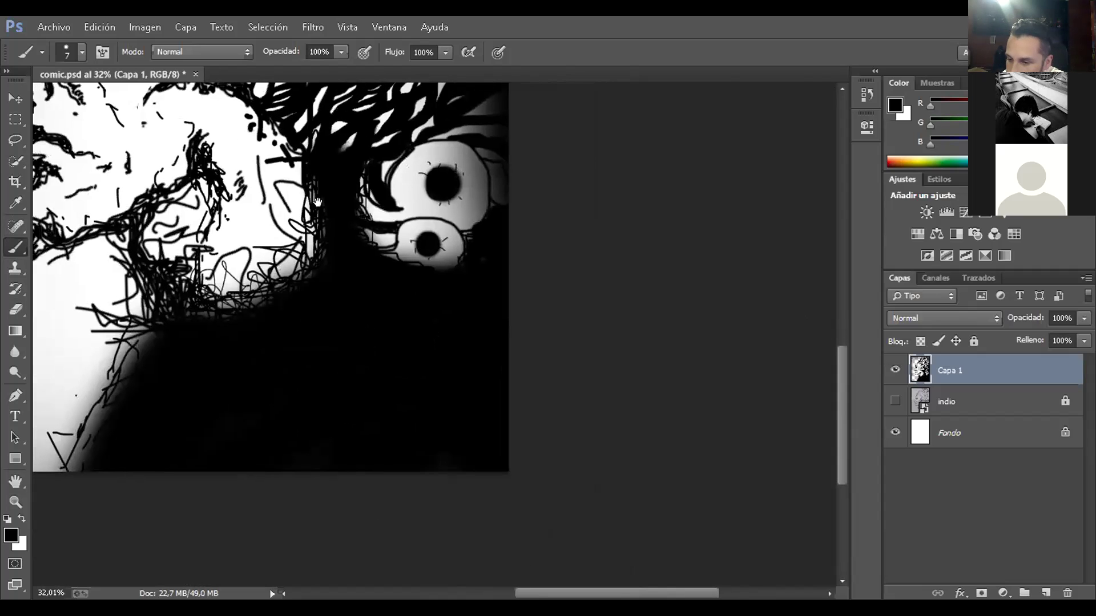
pyautogui.moveTo(186, 104); pyautogui.dragTo(367, 291)
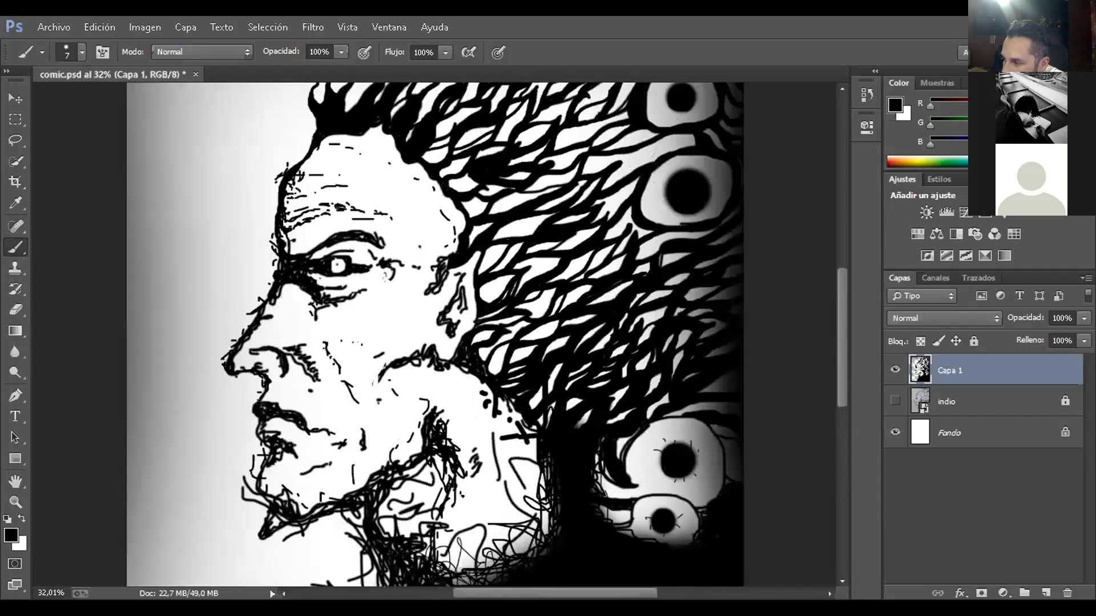
pyautogui.scroll(3, 303, 231)
pyautogui.scroll(2, 321, 98)
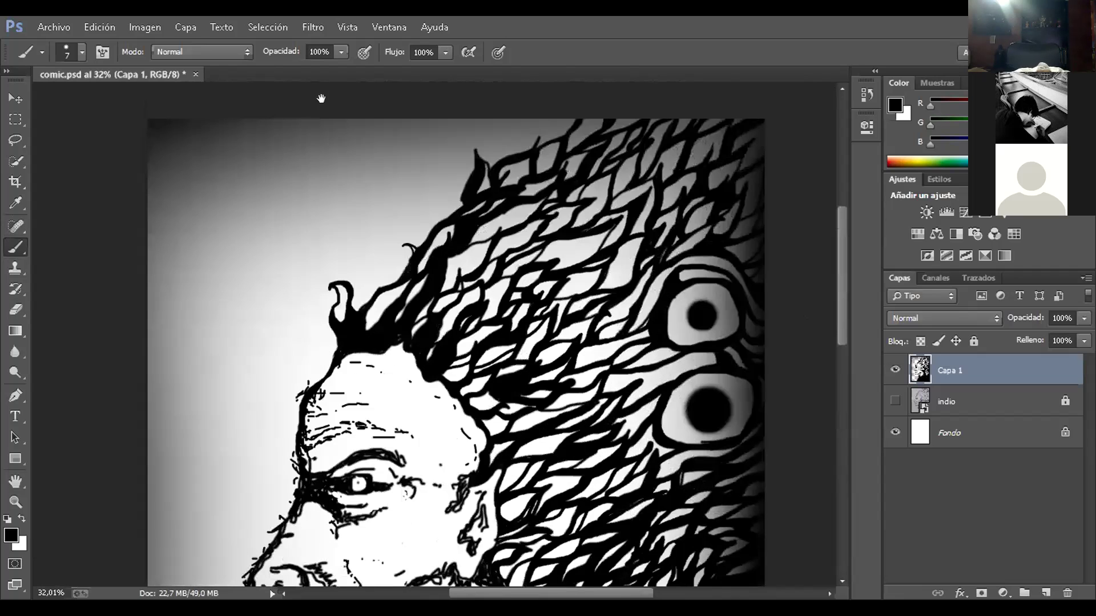
pyautogui.moveTo(340, 250); pyautogui.dragTo(371, 1)
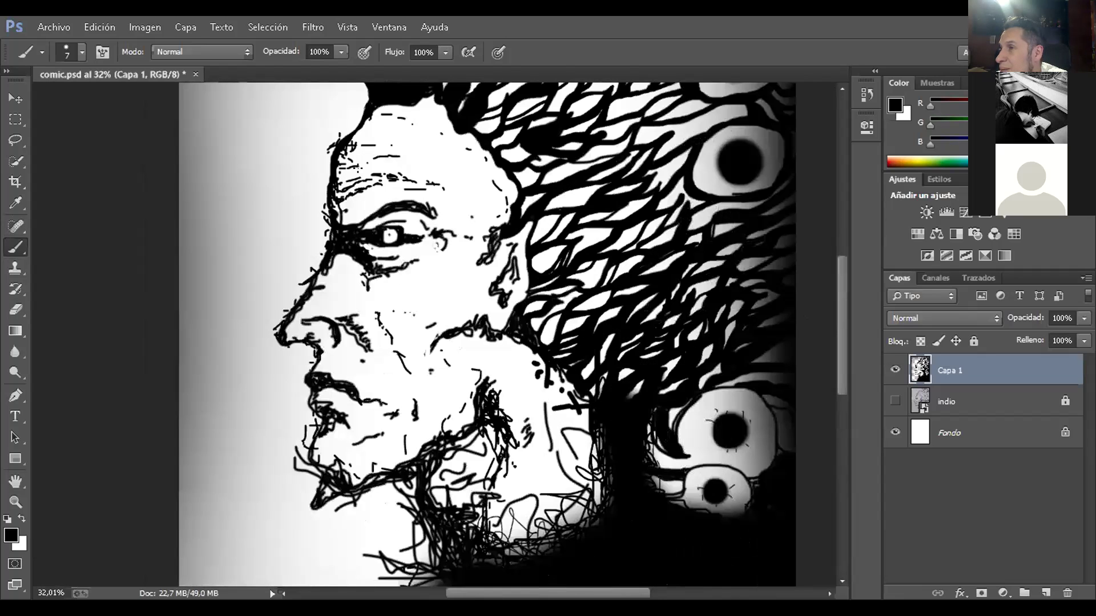
pyautogui.moveTo(391, 270); pyautogui.dragTo(357, 192)
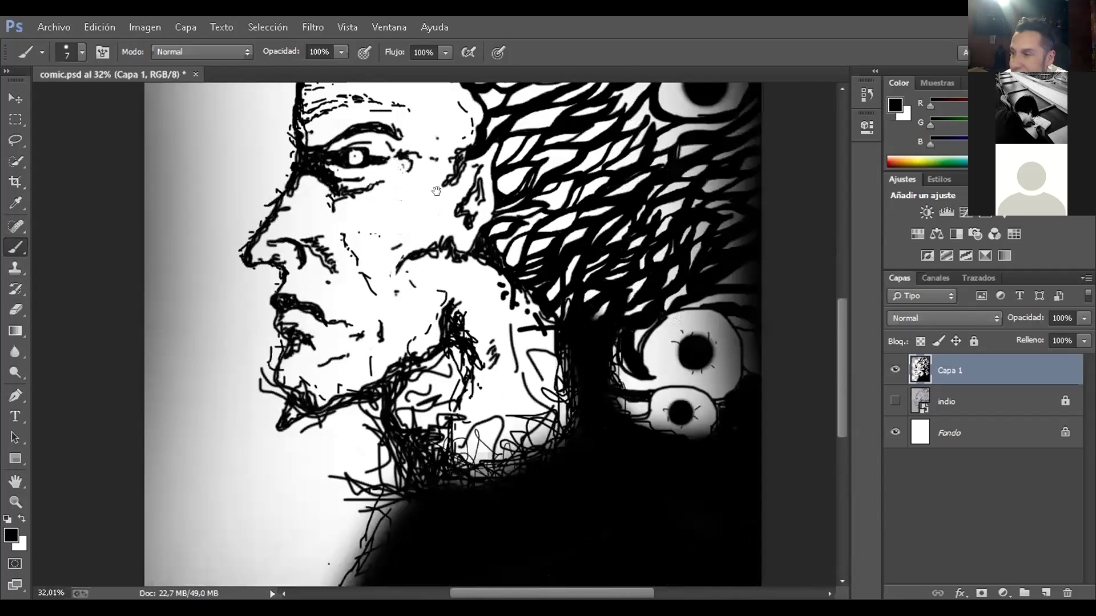
pyautogui.moveTo(457, 191); pyautogui.dragTo(409, 130)
pyautogui.moveTo(280, 214); pyautogui.dragTo(415, 251)
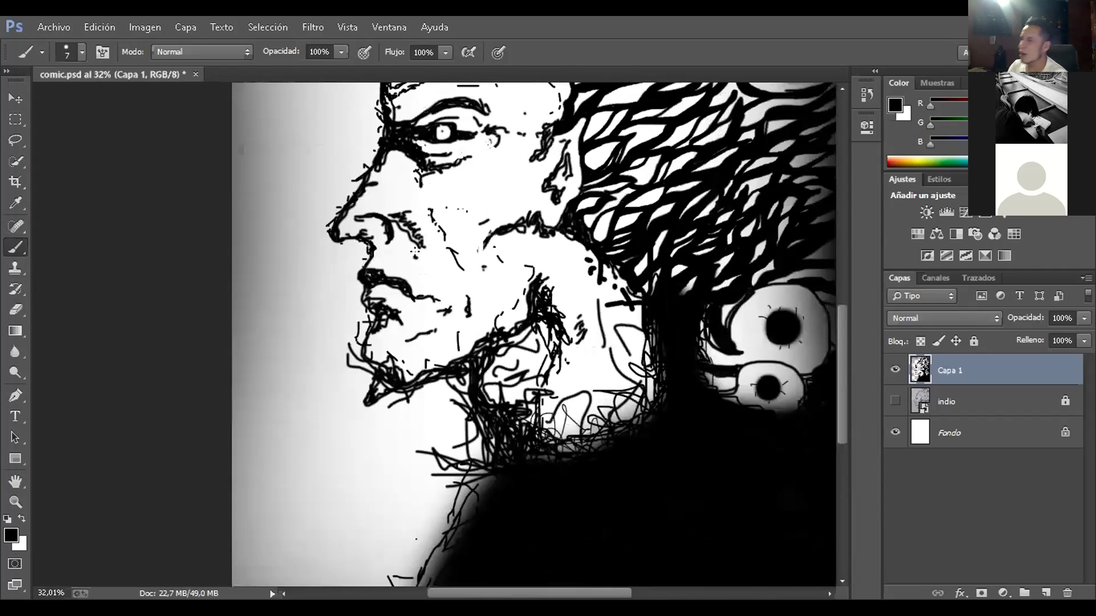